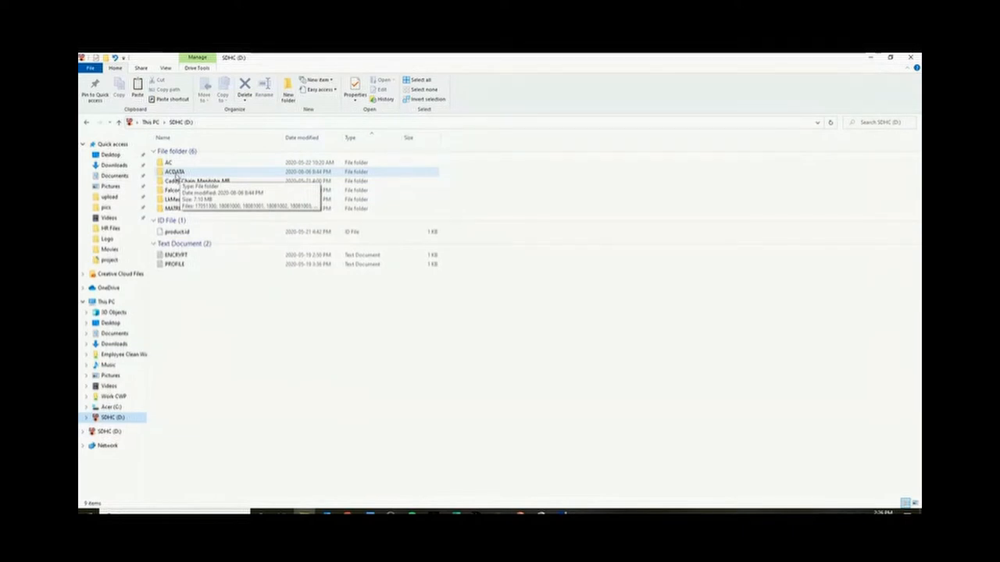
Open ACDATA on the SD card, sort recordings newest first and select 20080600
double_click(175, 172)
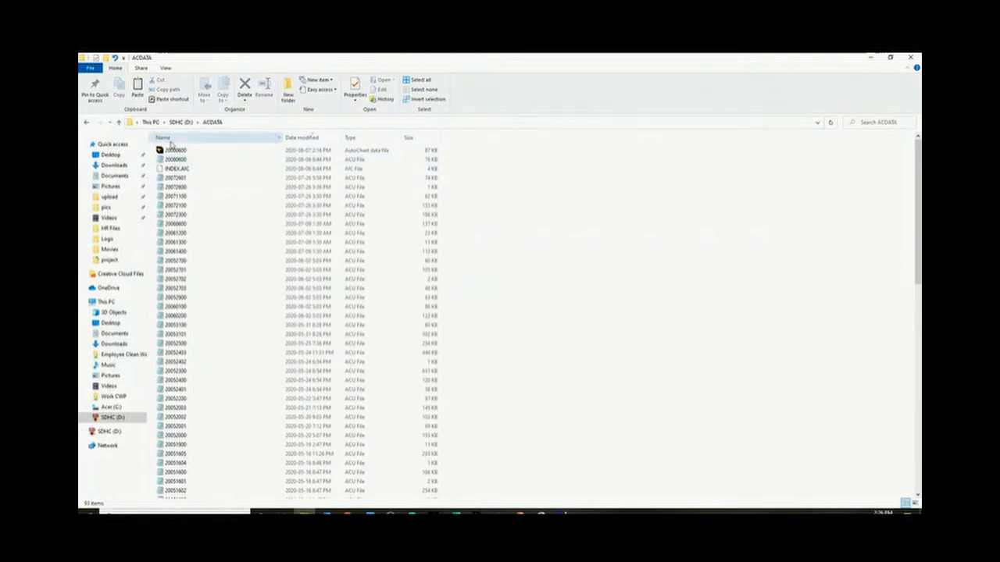
scroll(201, 213, "down", 1)
scroll(201, 213, "down", 3)
scroll(202, 213, "down", 3)
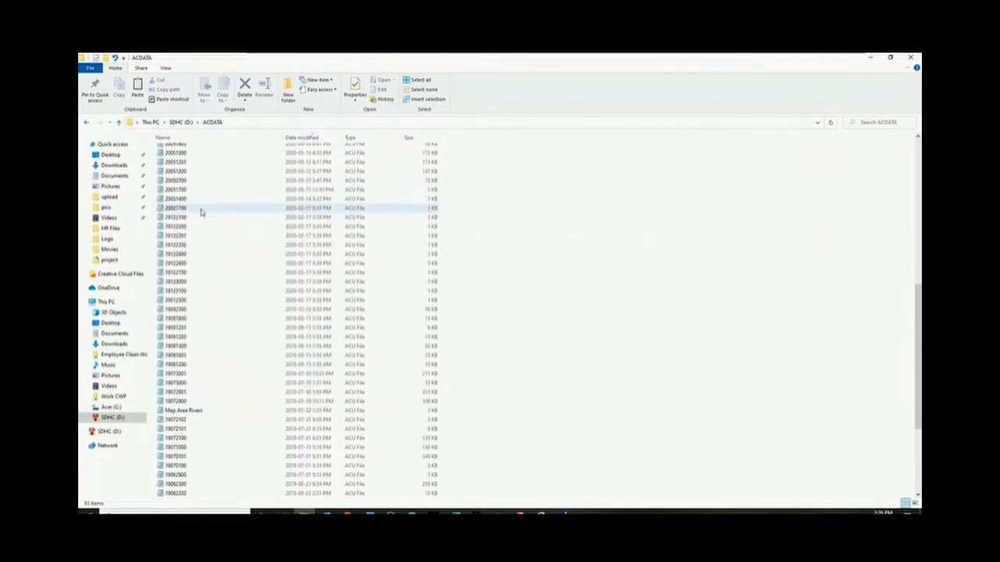
scroll(201, 212, "down", 3)
scroll(201, 212, "up", 5)
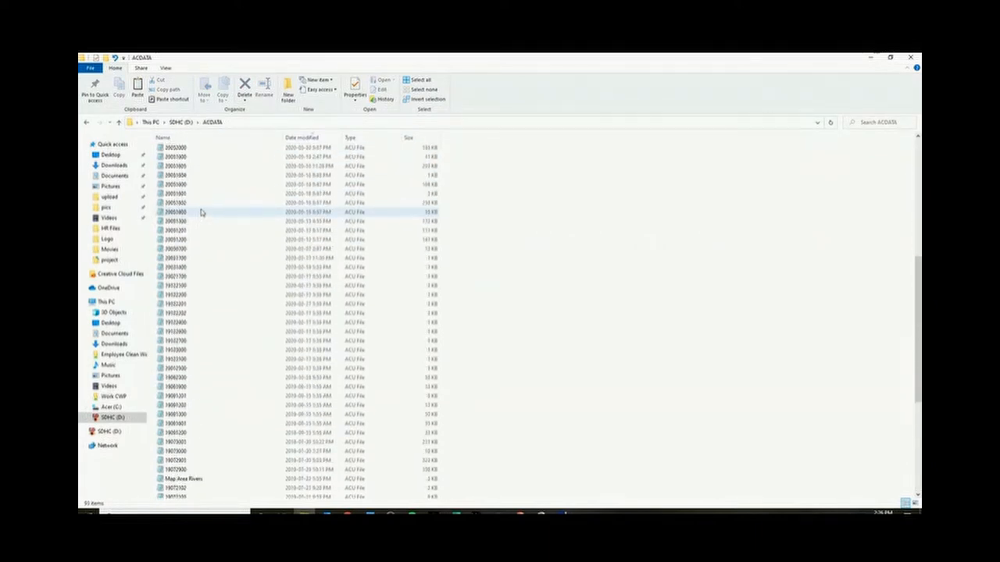
scroll(201, 213, "up", 5)
scroll(200, 213, "up", 1)
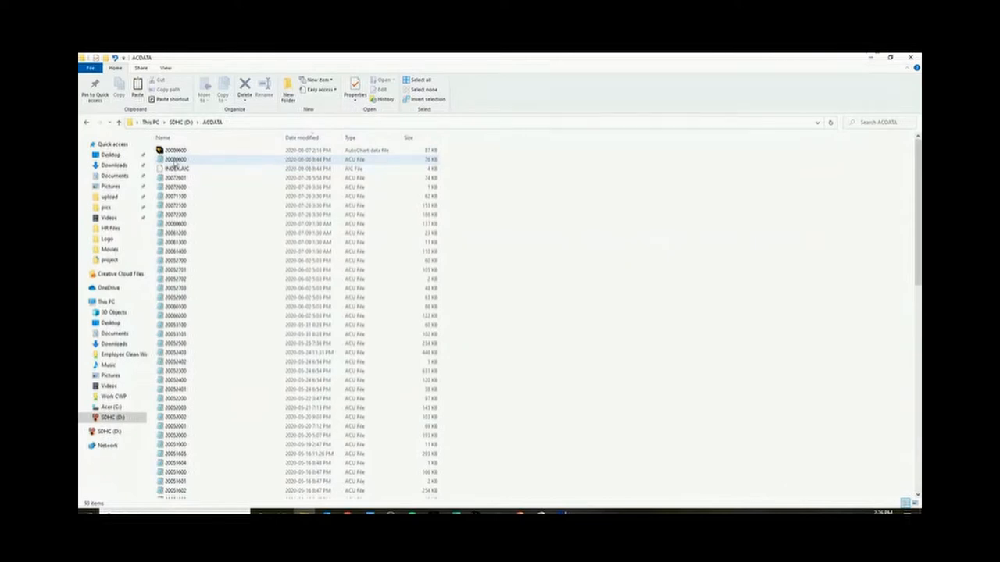
left_click(300, 139)
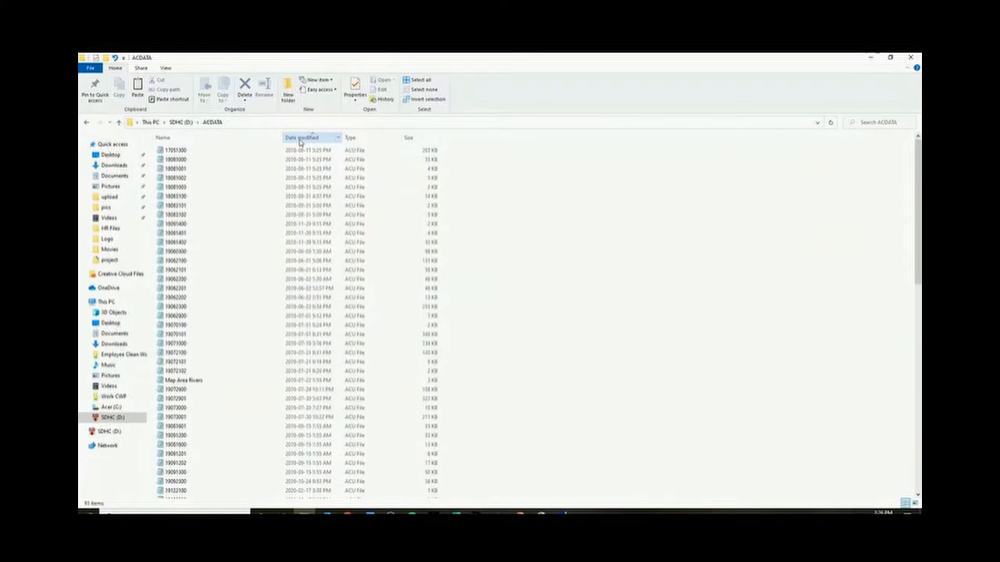
left_click(300, 141)
left_click(176, 160)
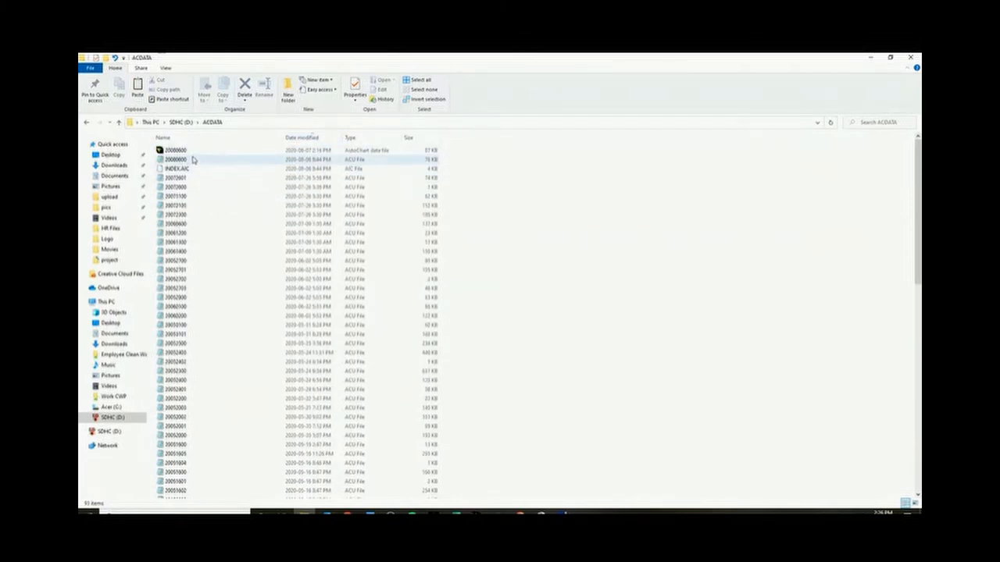
left_click(193, 160)
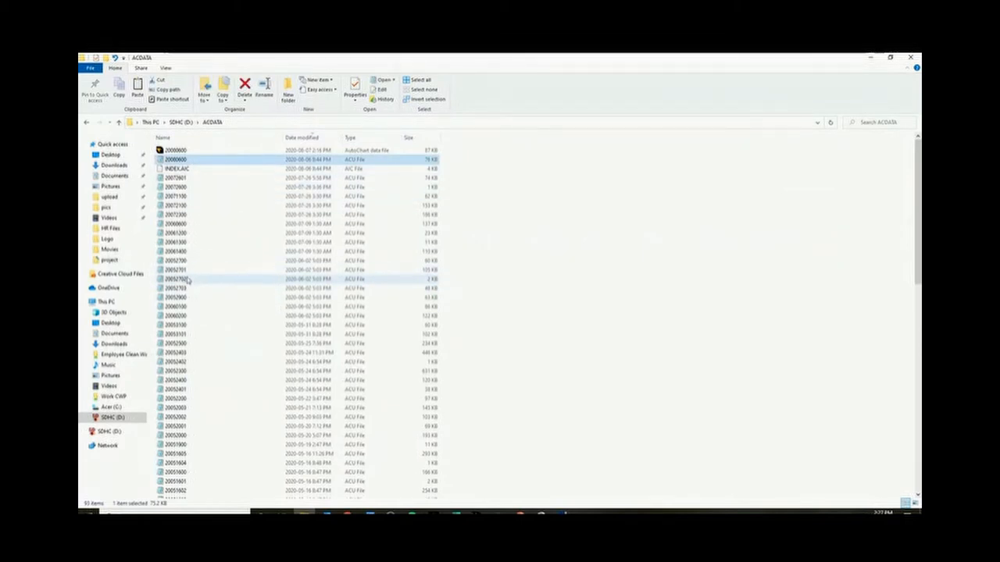
After trying a multi-recording selection, narrow back to 20080600 alone and copy it
left_click(188, 279, "shift")
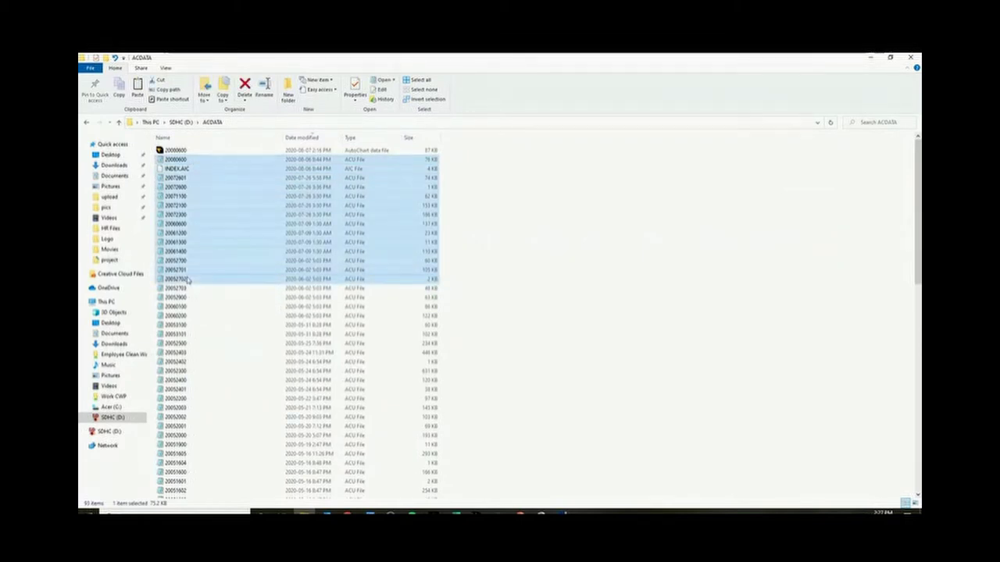
left_click(240, 160)
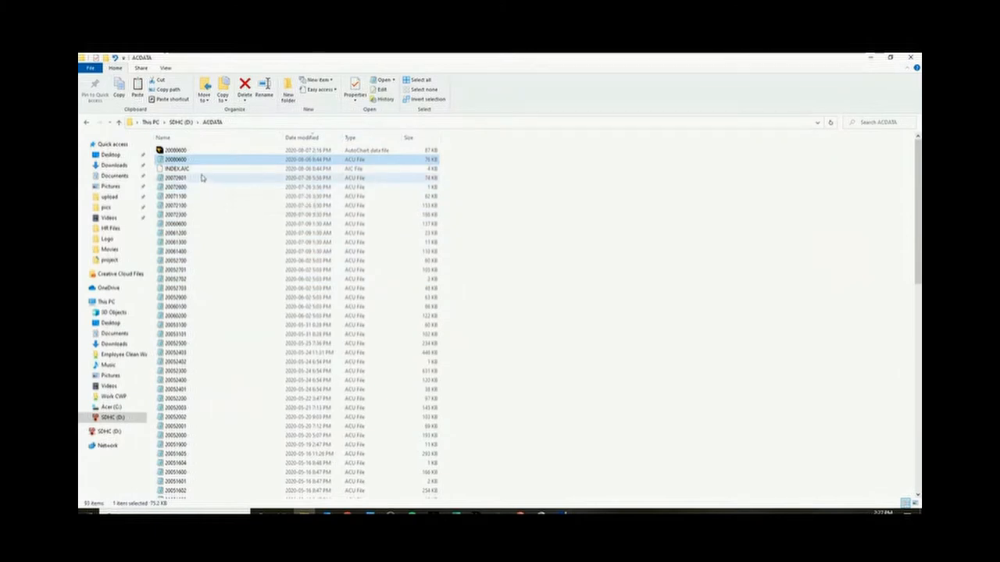
left_click(202, 178, "ctrl")
left_click(202, 206, "ctrl")
left_click(202, 288, "ctrl")
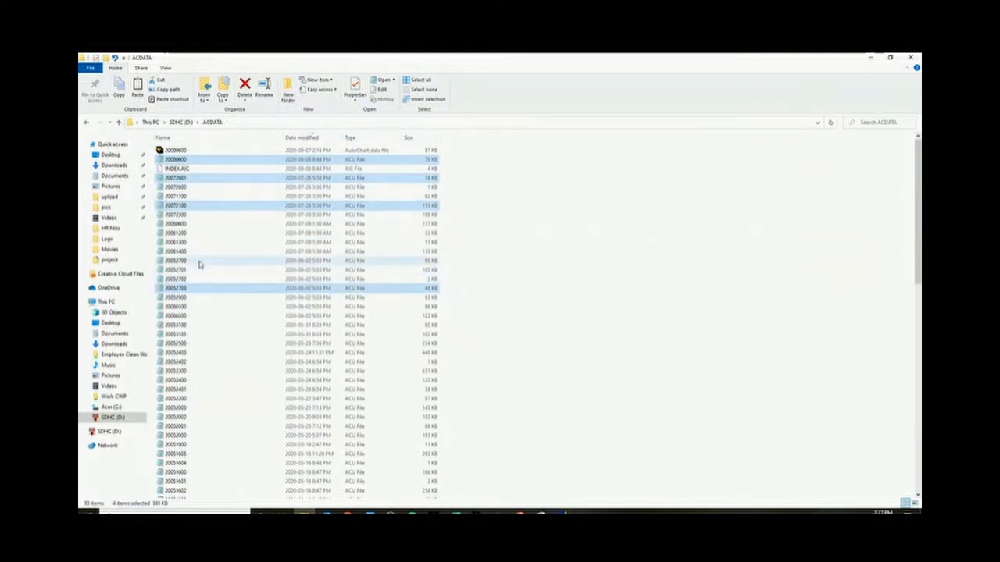
left_click(200, 261, "ctrl")
left_click(209, 362, "ctrl")
left_click(209, 343, "ctrl")
left_click(195, 317, "ctrl")
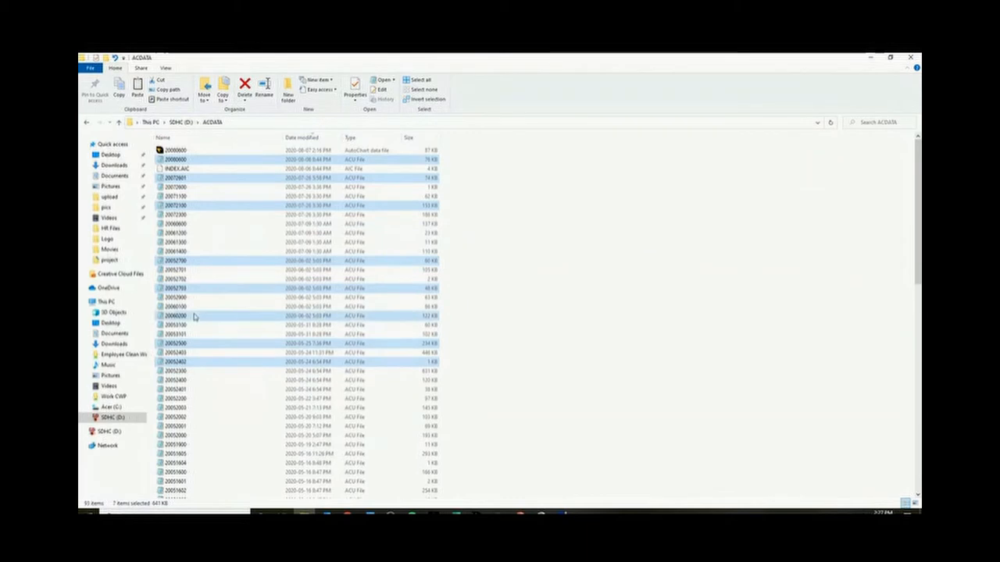
left_click(208, 160)
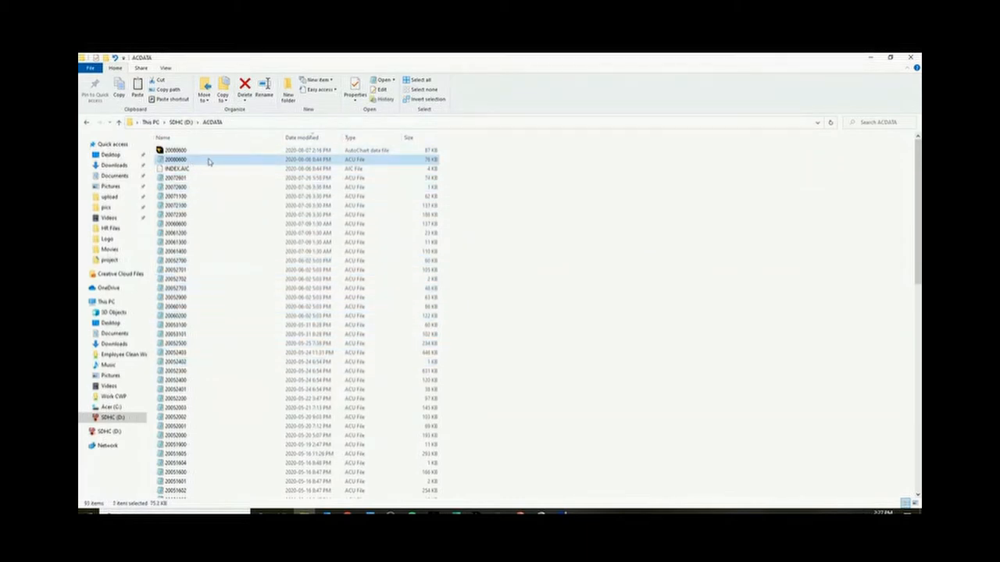
right_click(267, 160)
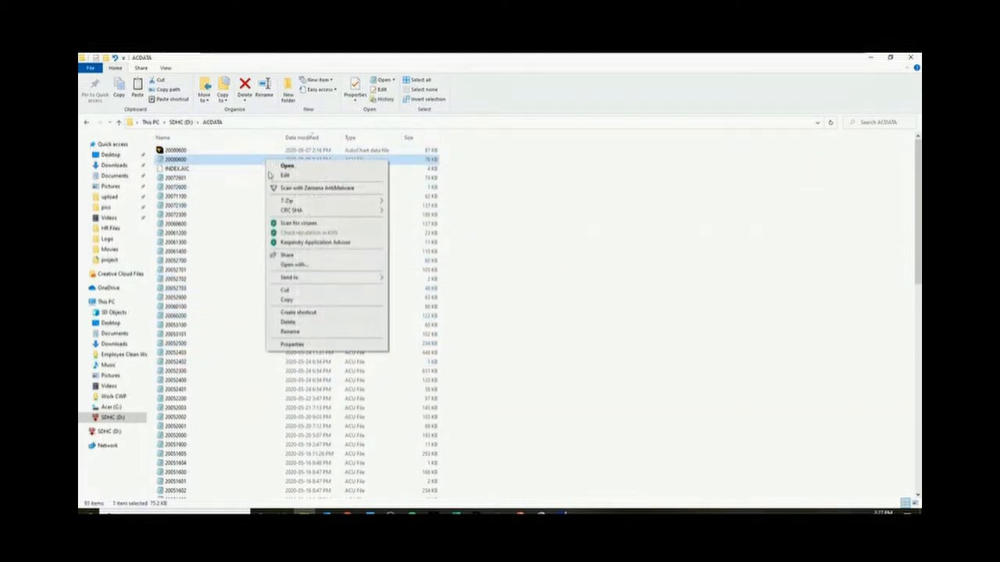
left_click(286, 300)
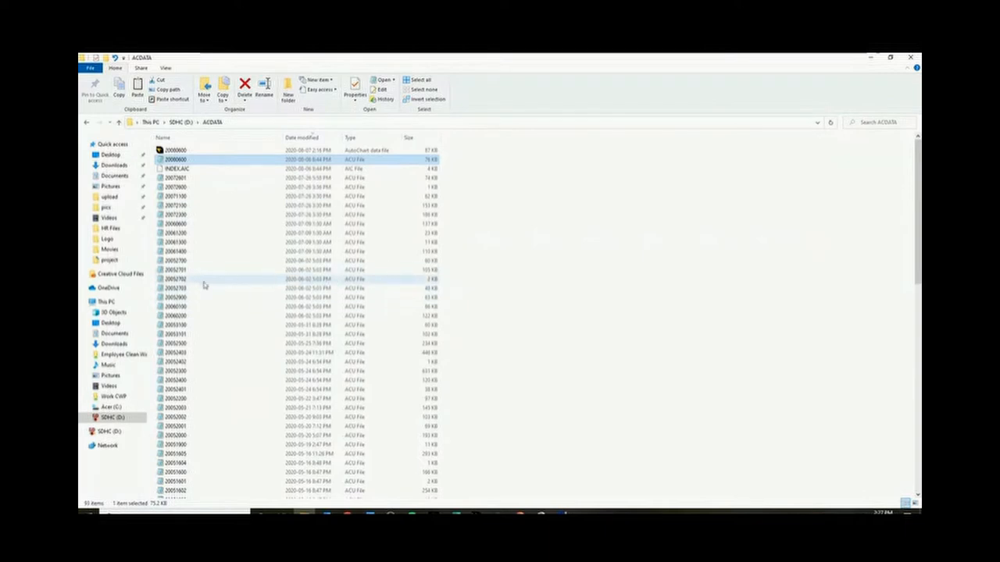
mouse_move(115, 335)
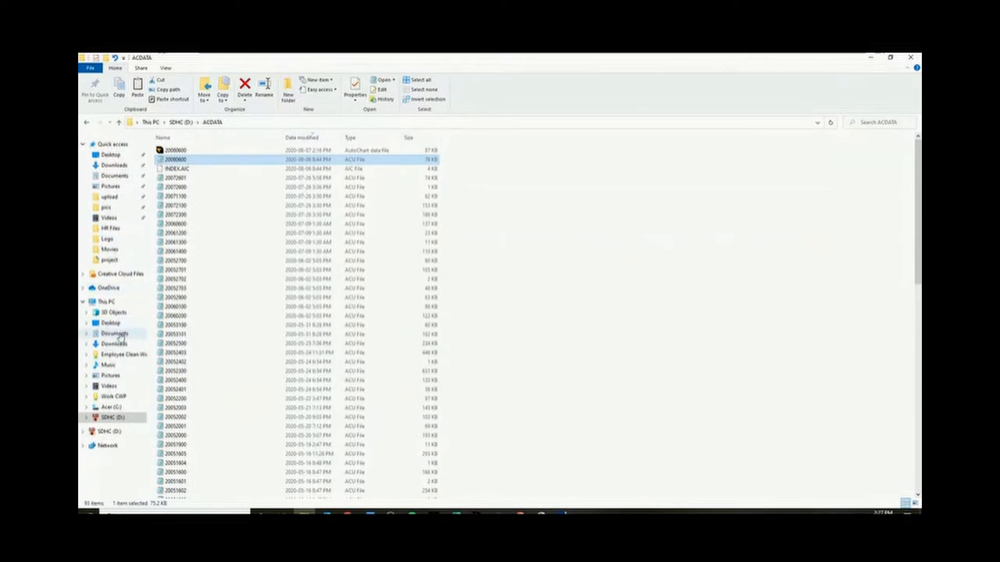
Paste 20080600 into Desktop > Hummind > ACData, skipping the existing copy, then switch to AutoChart Pro
left_click(112, 323)
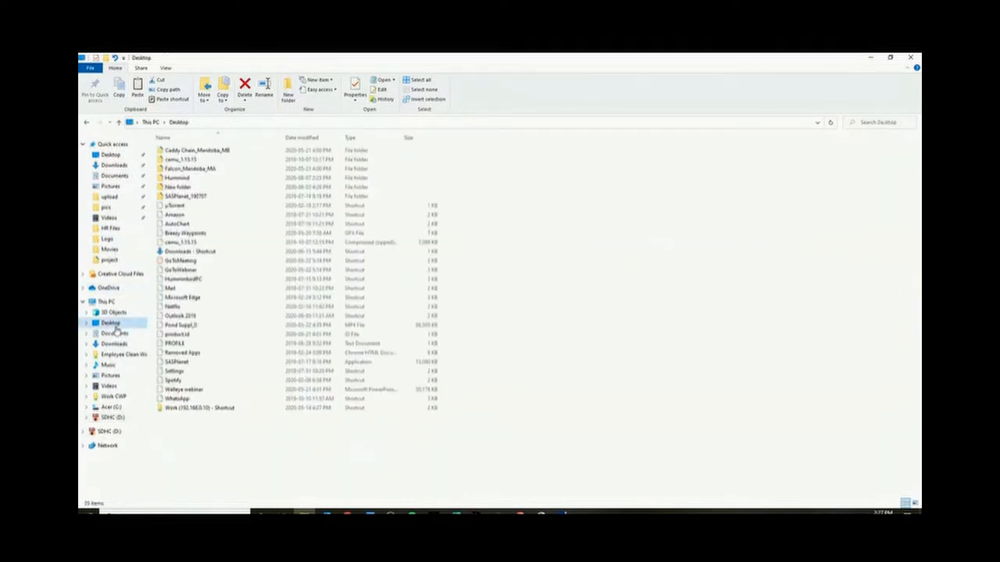
left_click(178, 178)
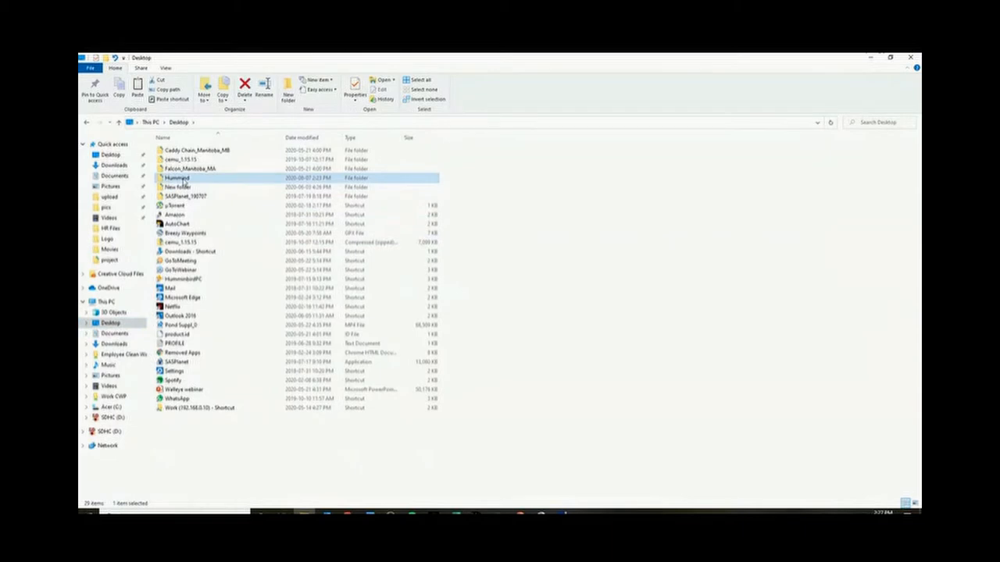
double_click(185, 183)
left_click(180, 152)
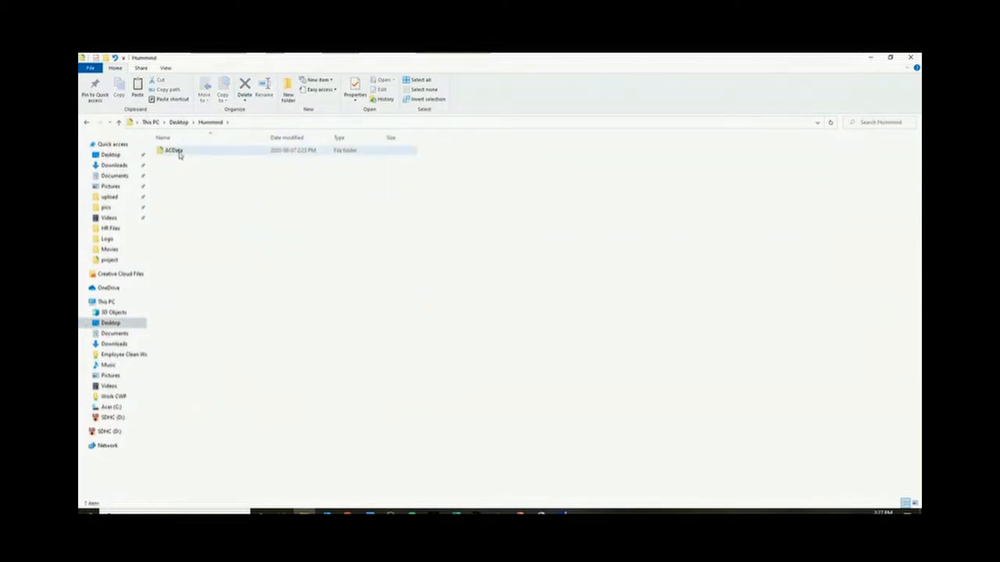
right_click(180, 151)
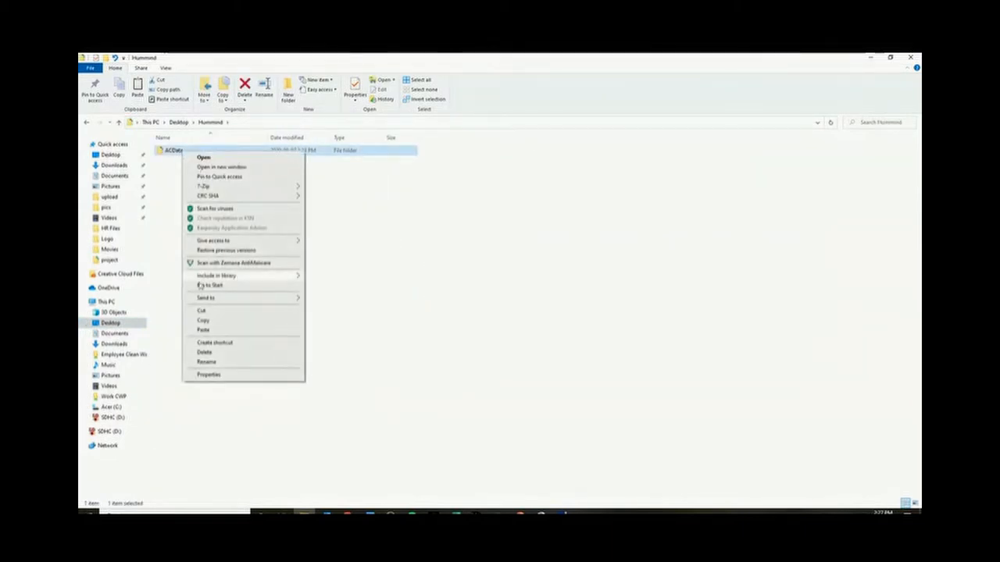
left_click(203, 330)
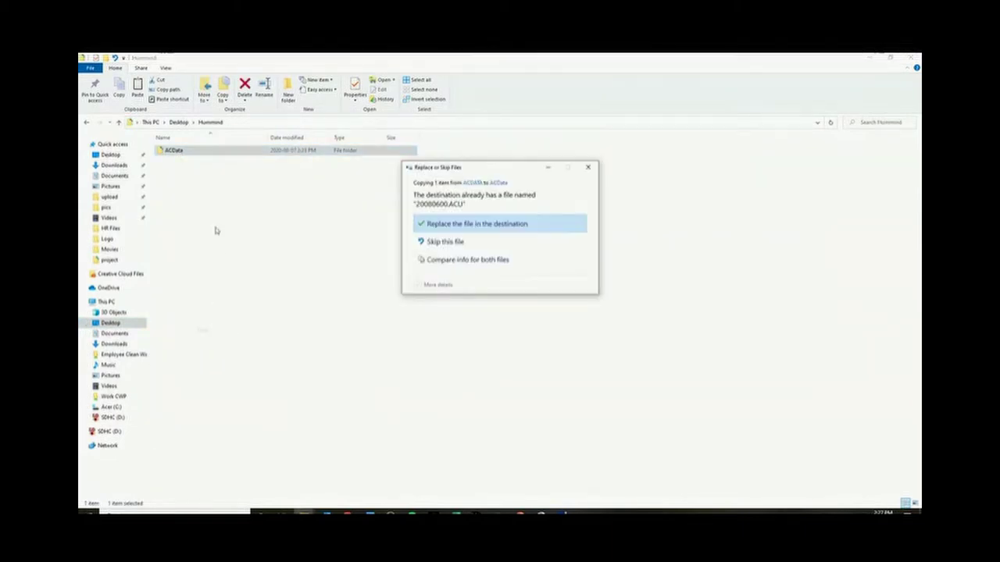
left_click(480, 245)
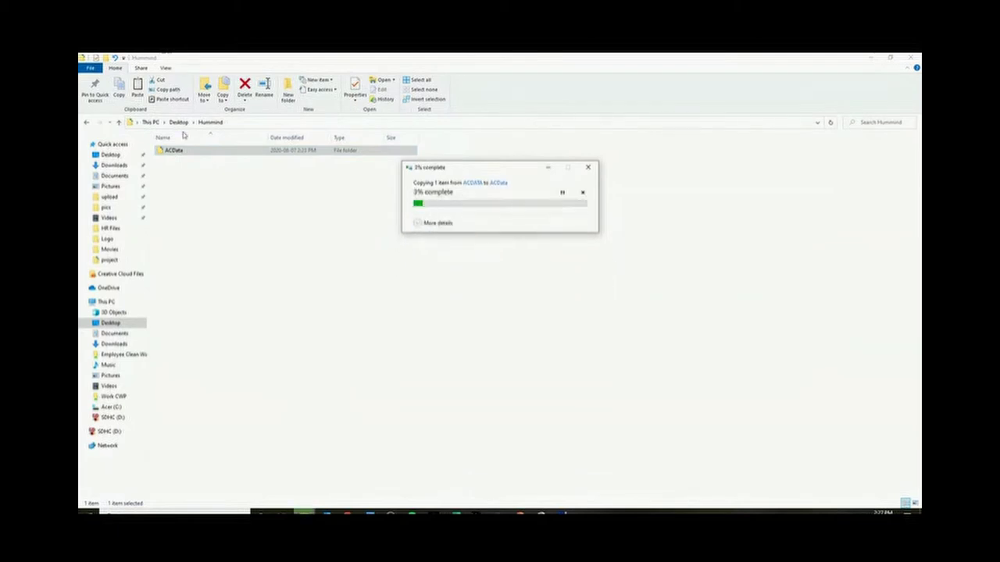
double_click(215, 156)
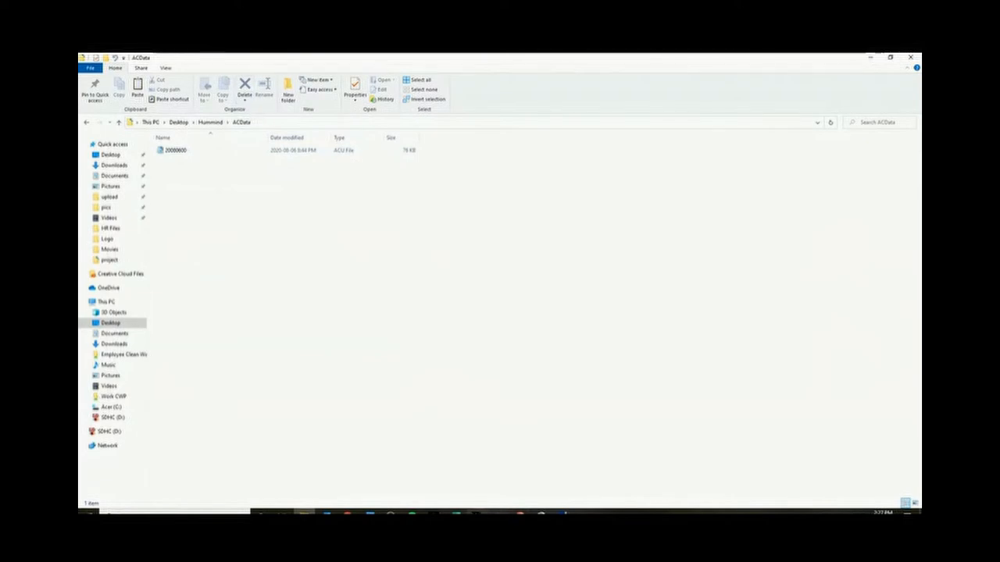
key("alt+Tab")
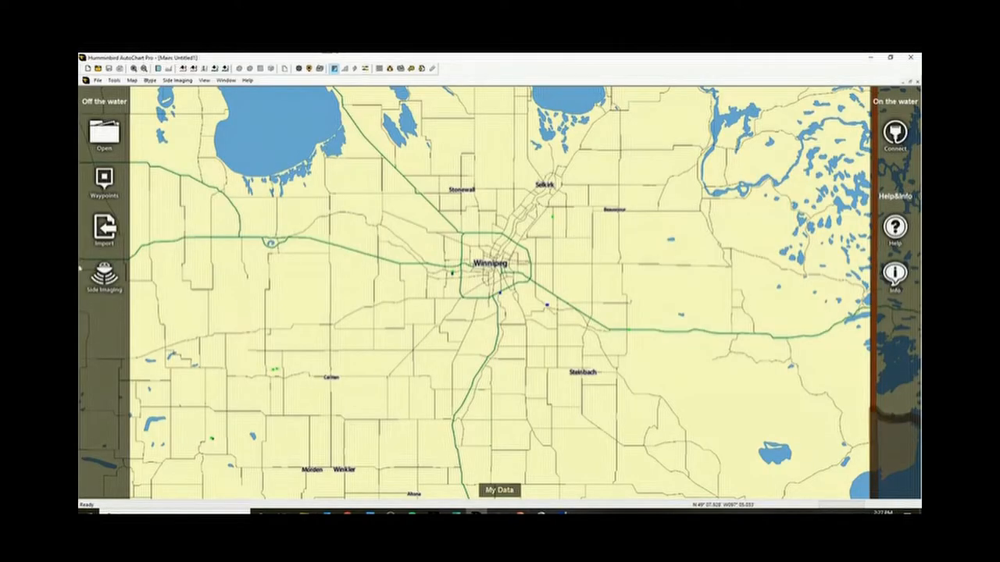
Start Import and browse the recordings, selecting 20061300 then 20072300
left_click(105, 235)
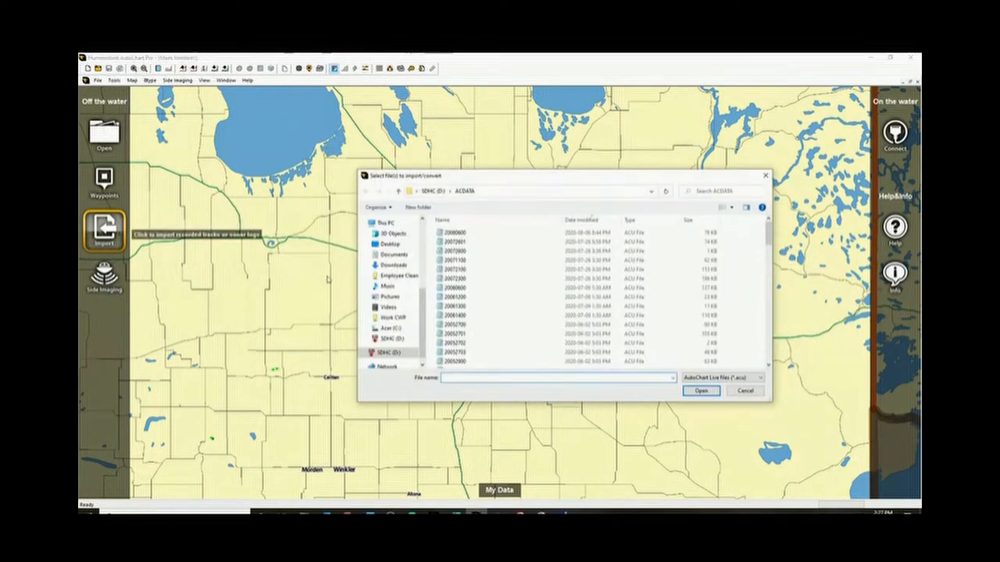
scroll(391, 281, "up", 5)
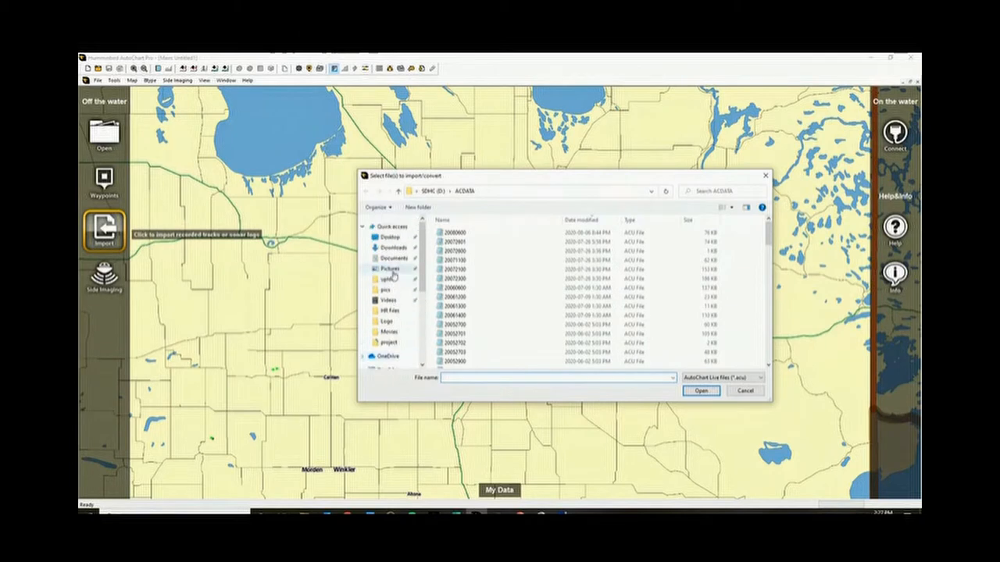
scroll(392, 273, "down", 4)
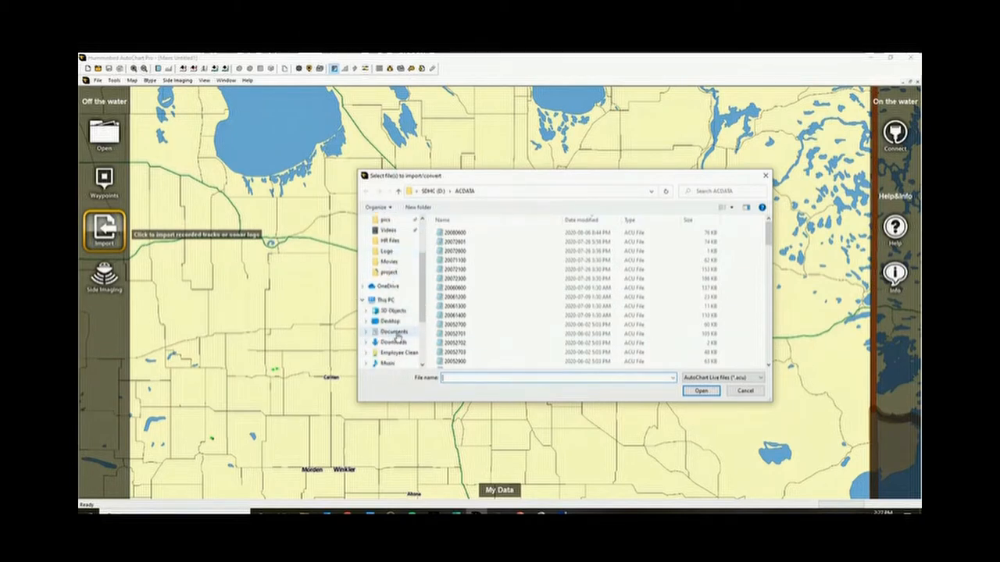
scroll(469, 296, "down", 3)
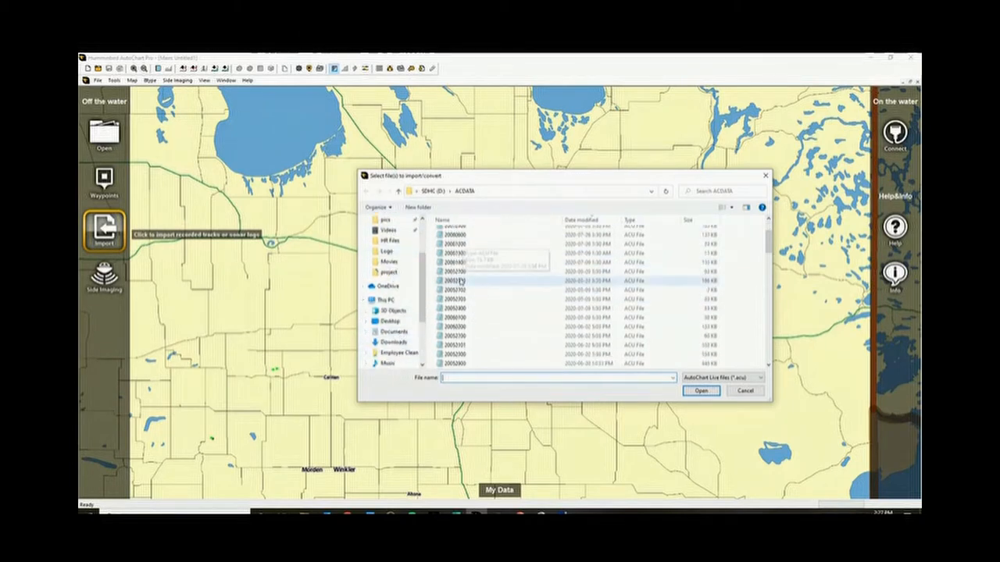
scroll(468, 281, "up", 3)
scroll(391, 312, "down", 3)
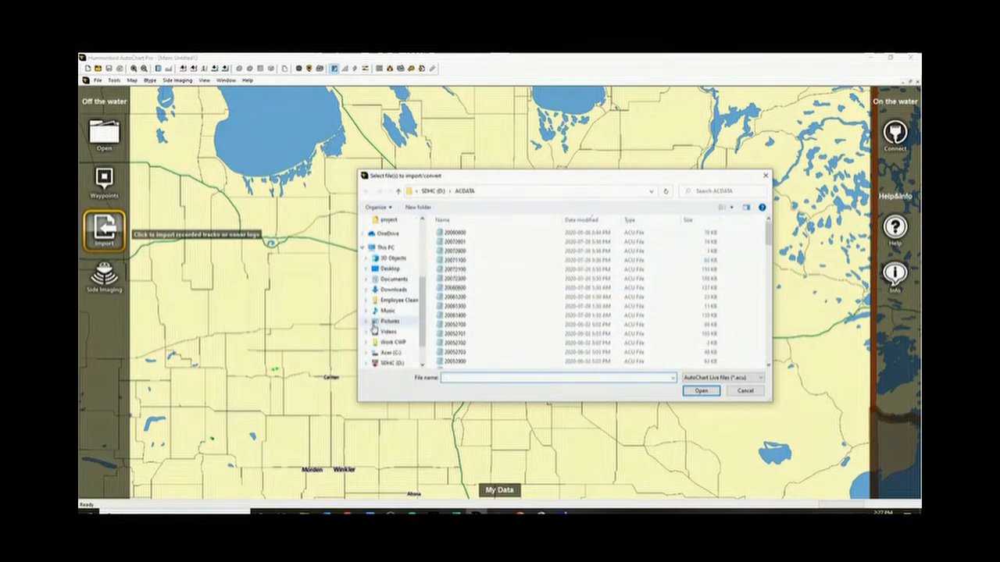
scroll(375, 328, "down", 3)
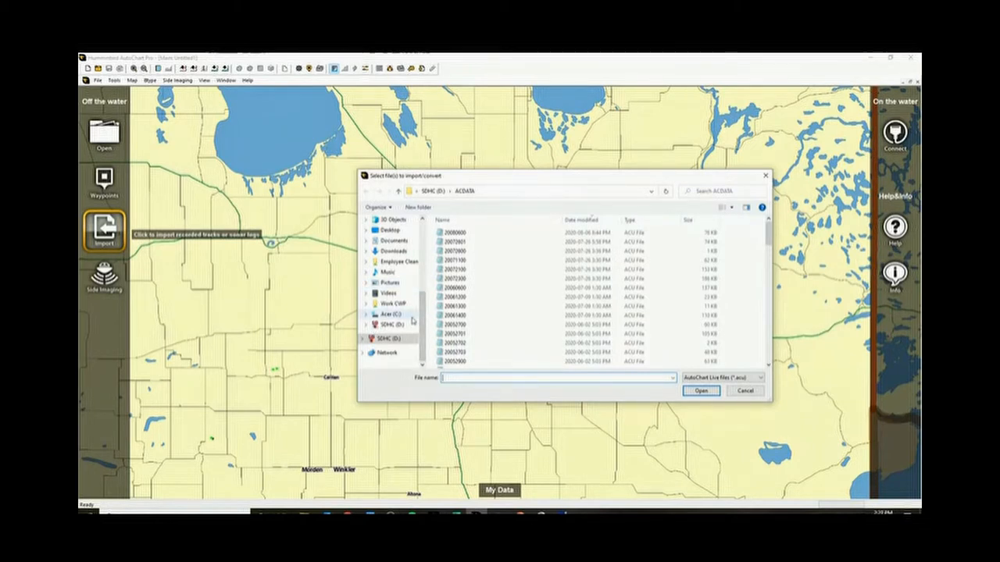
scroll(412, 320, "up", 4)
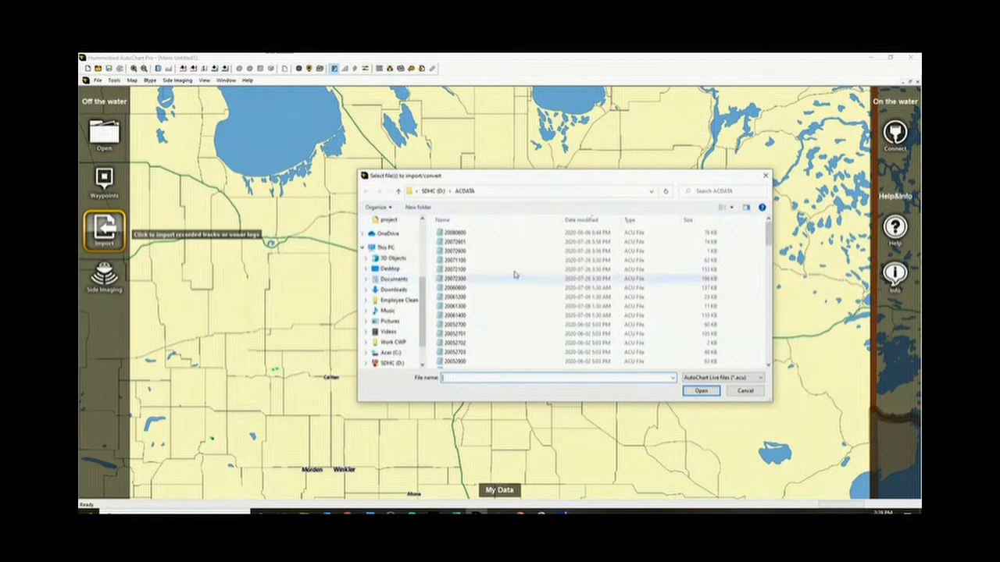
left_click(472, 232)
left_click(483, 297)
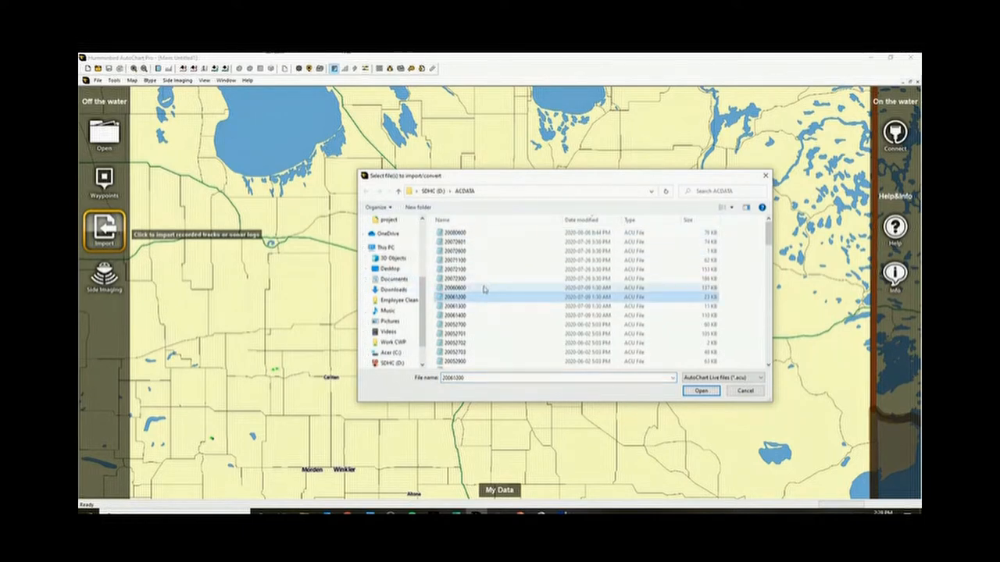
left_click(473, 278)
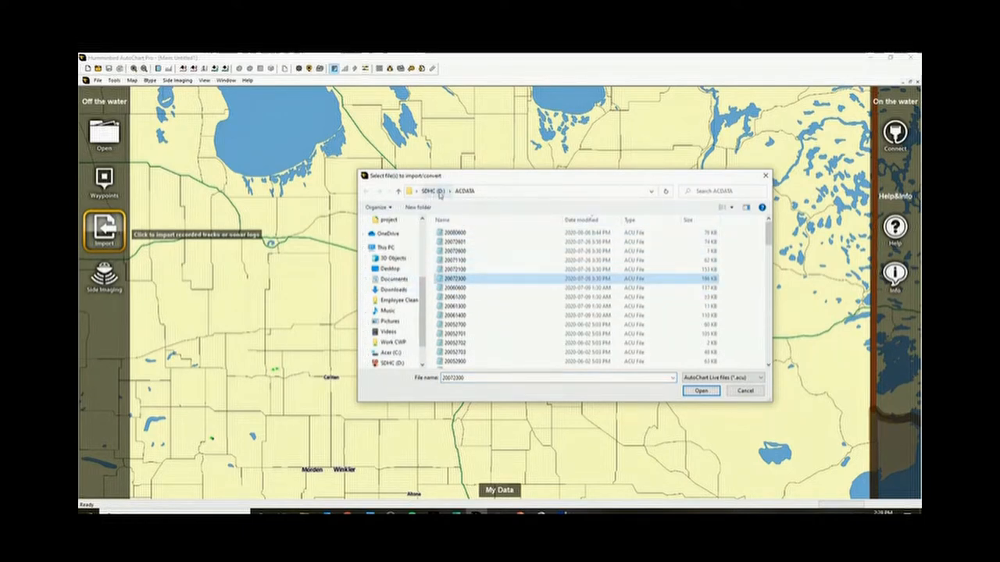
Browse the import dialog into the Desktop project folder's ACData and back up to the project folder
left_click(390, 268)
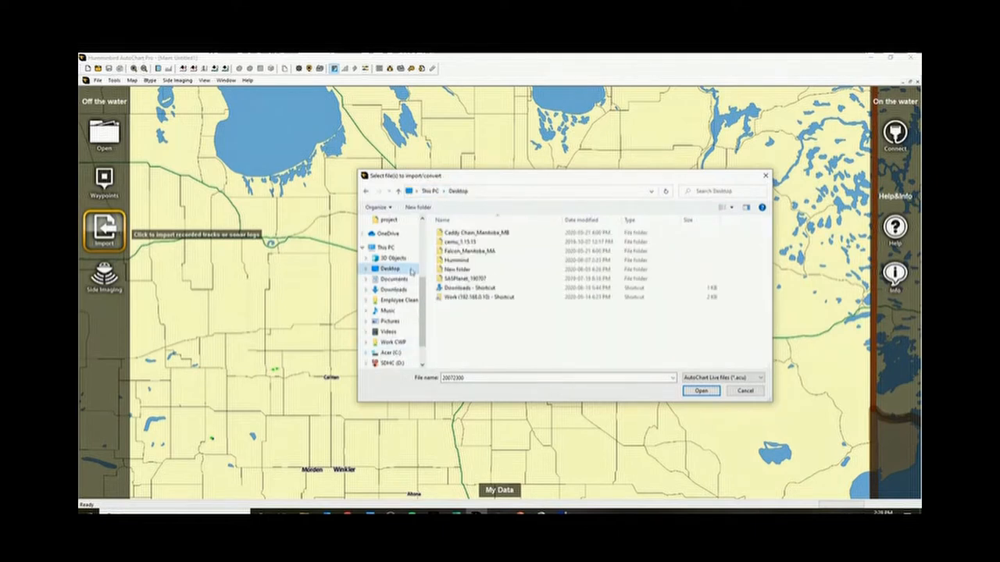
double_click(471, 265)
double_click(453, 233)
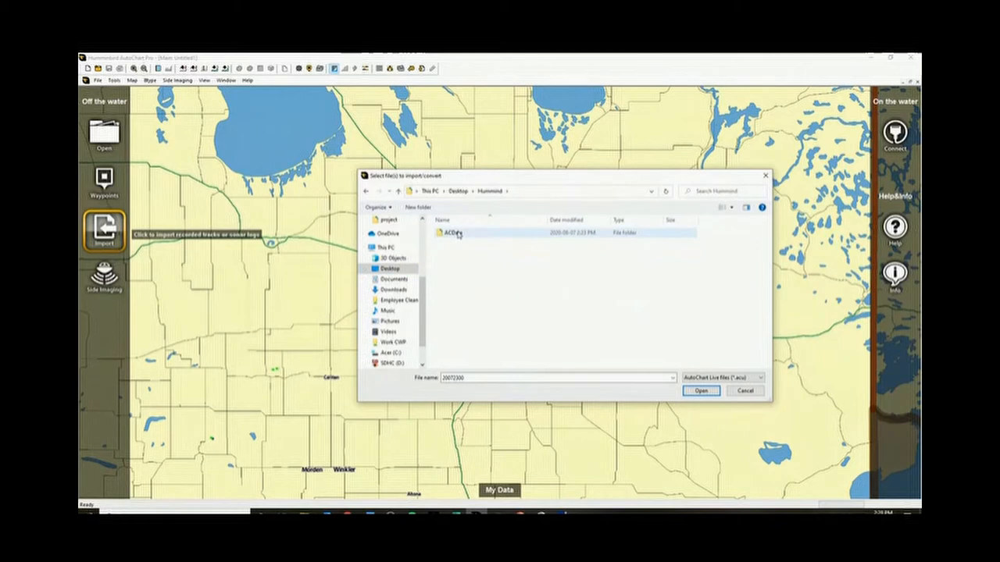
left_click(457, 234)
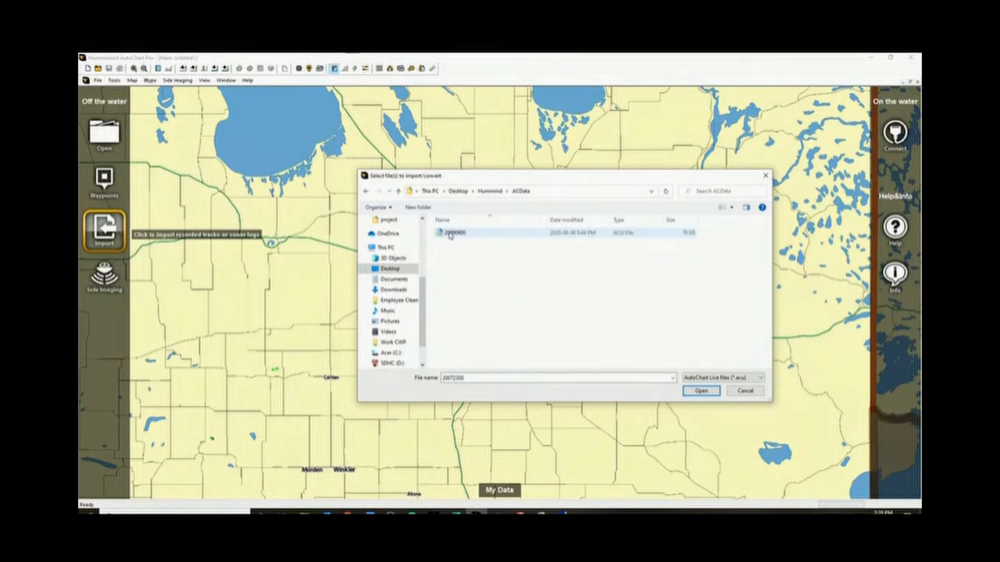
left_click(364, 193)
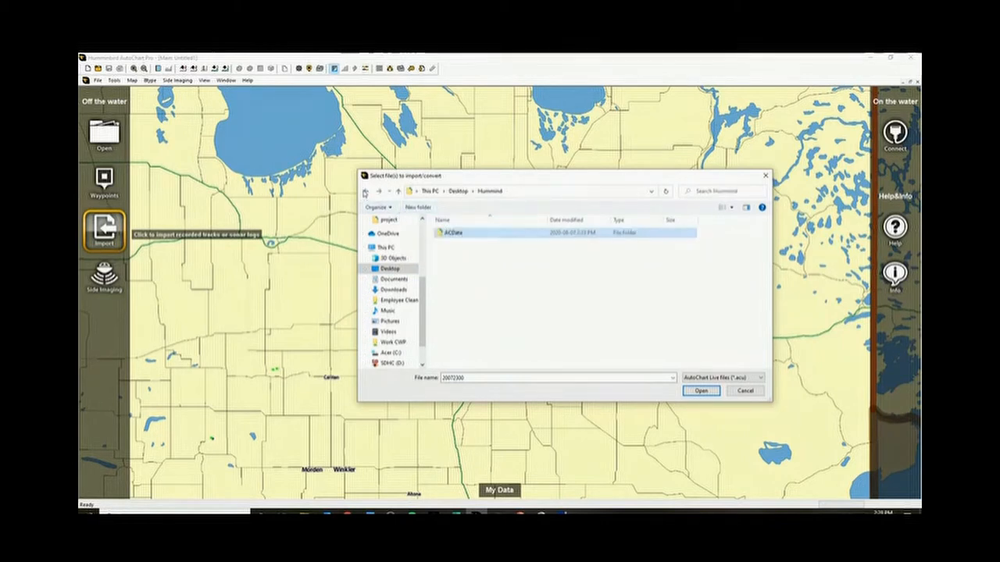
left_click(367, 193)
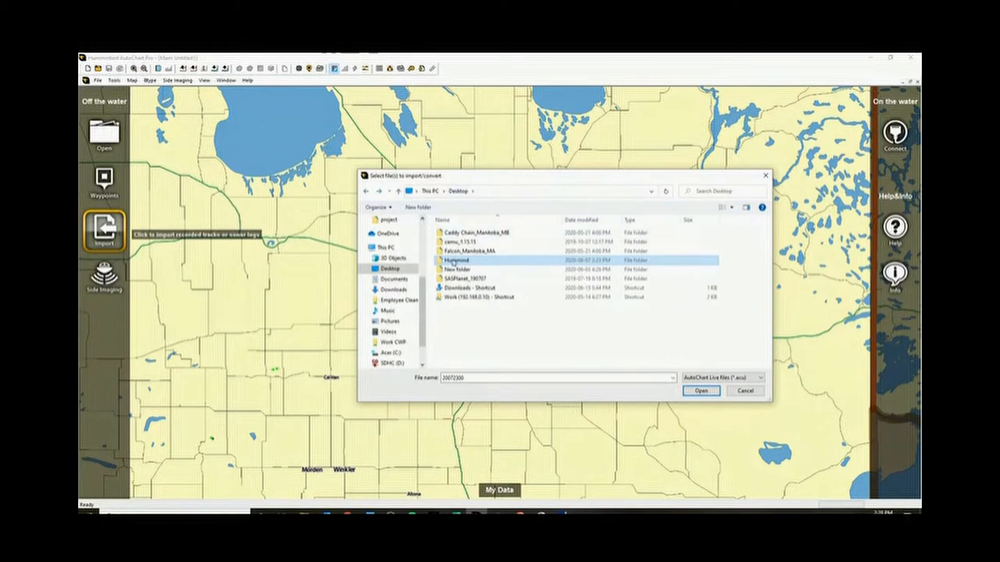
double_click(457, 262)
Create a Lake 1 folder, move ACData into it and open Lake 1
left_click(419, 207)
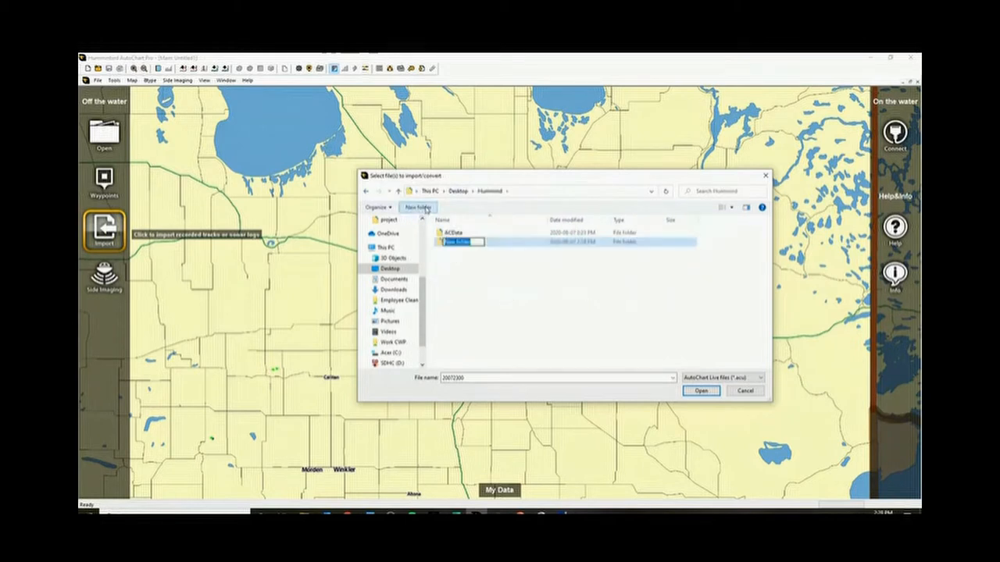
type("Lake ")
type("1")
key("Return")
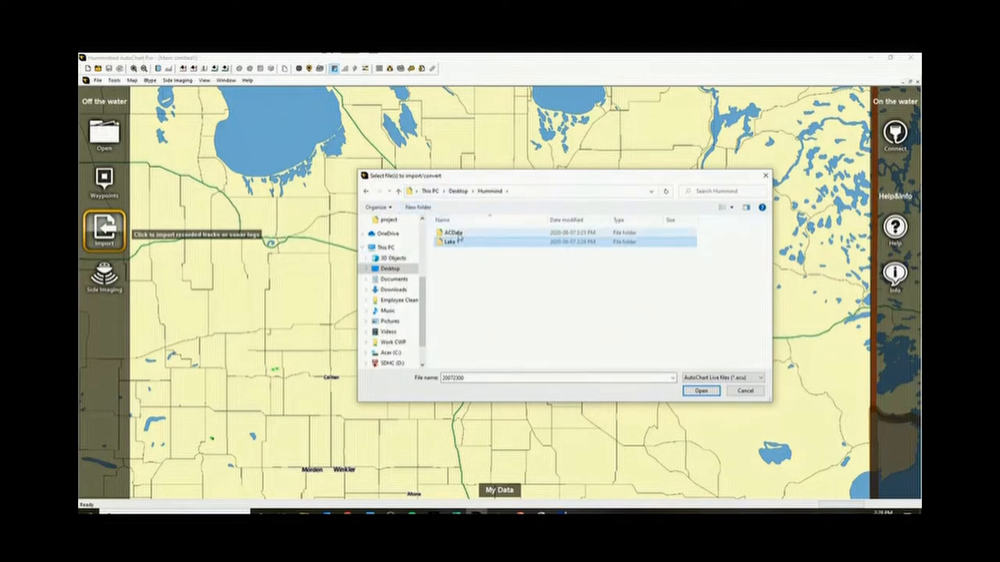
left_click_drag(461, 233, 483, 246)
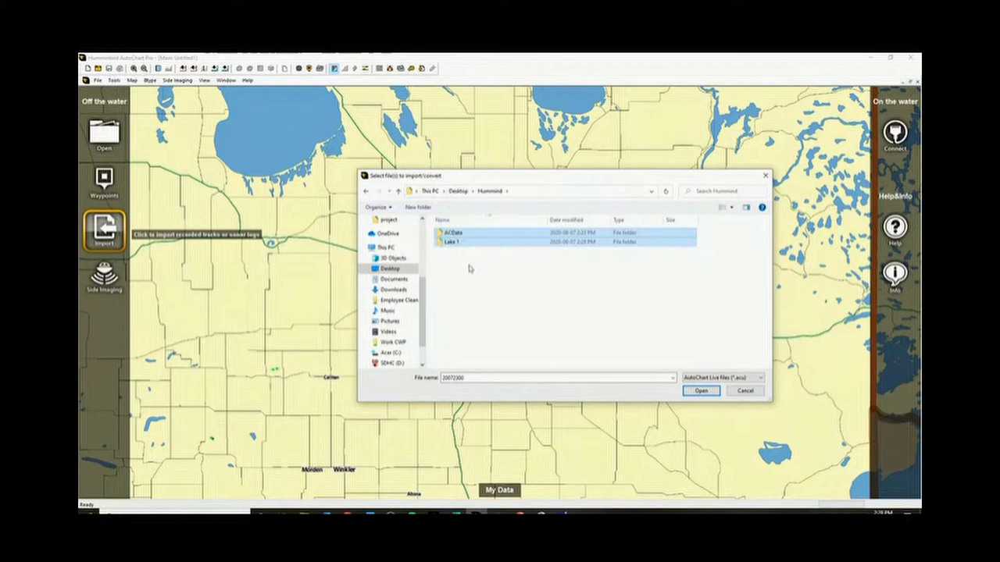
left_click(468, 270)
double_click(458, 241)
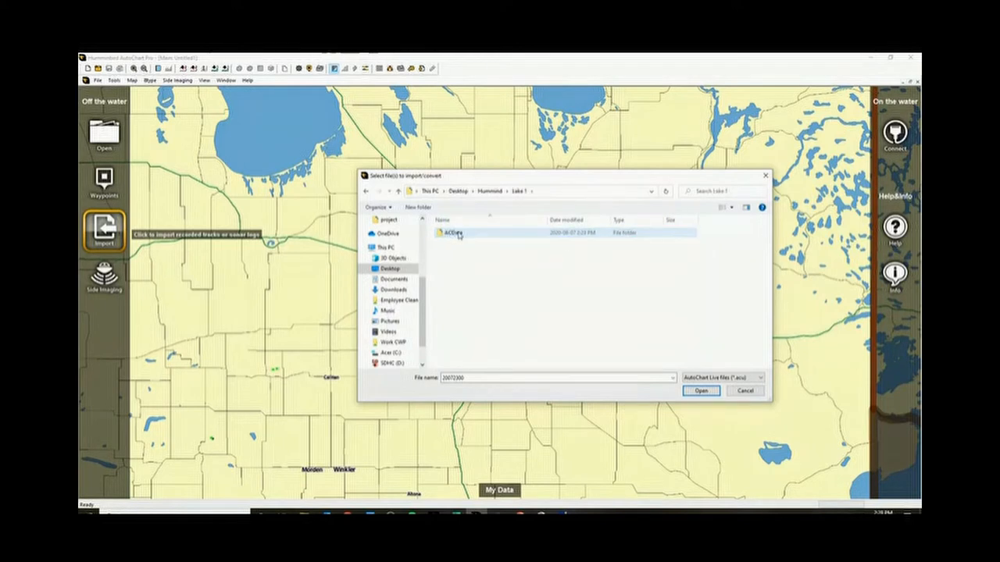
Add Background, Tracks and Completed Maps folders inside Lake 1
left_click(417, 206)
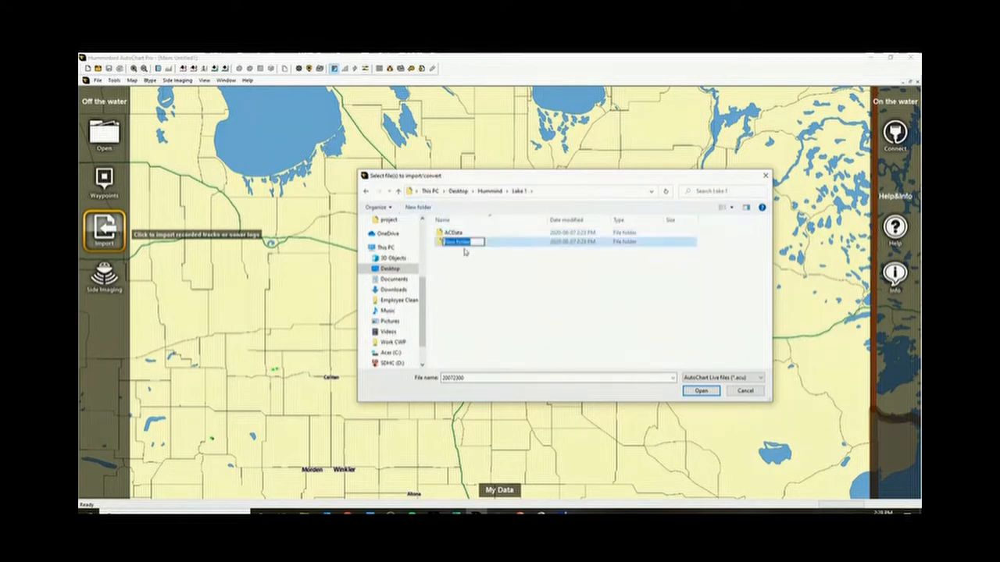
type("Backgr")
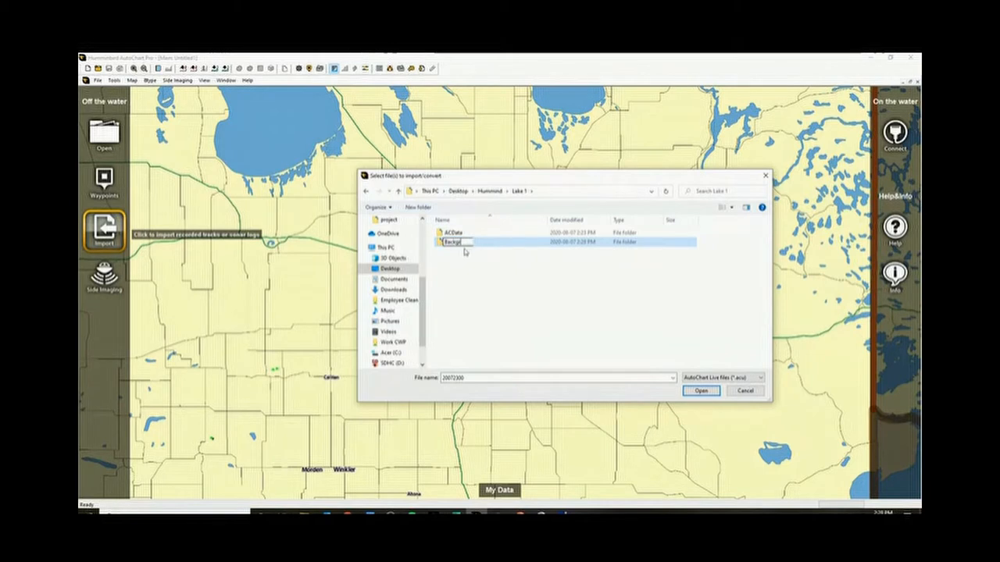
type("ound")
key("Return")
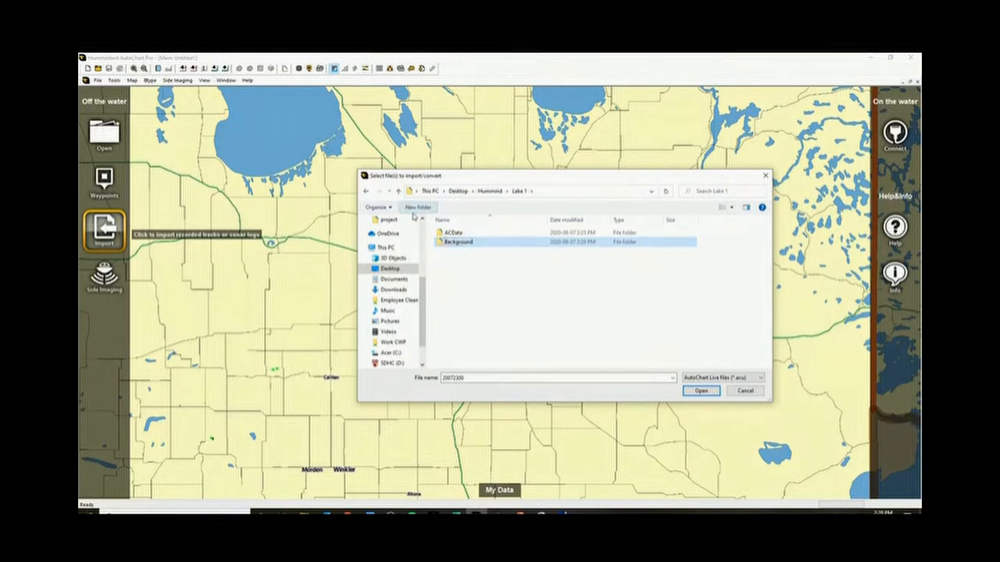
left_click(418, 207)
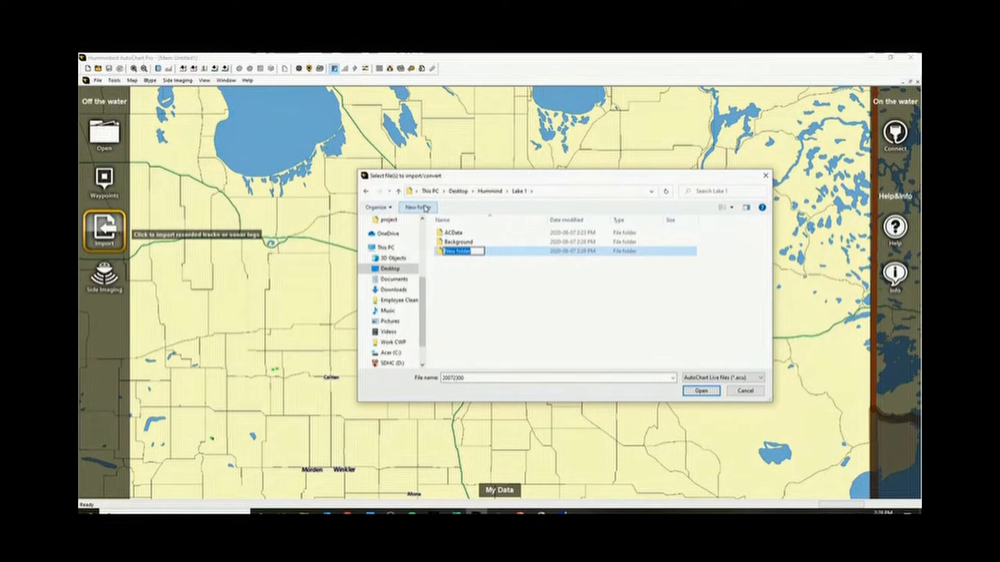
type("L")
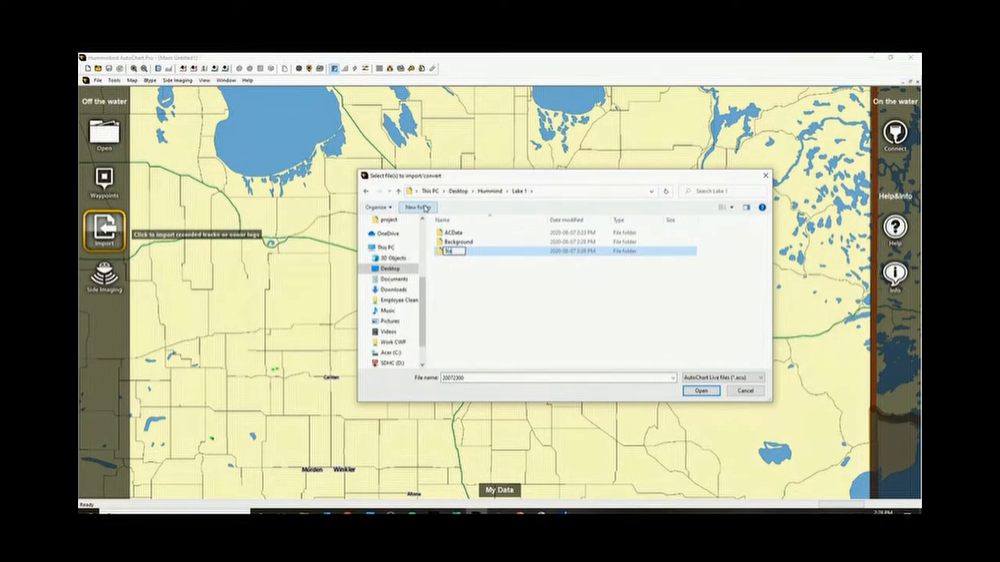
type("acks")
key("Return")
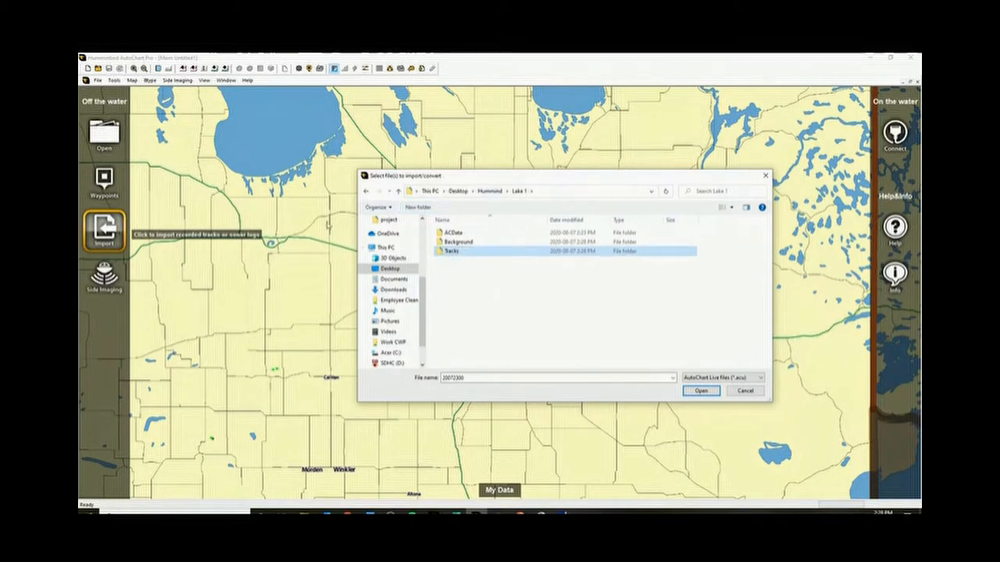
left_click(422, 206)
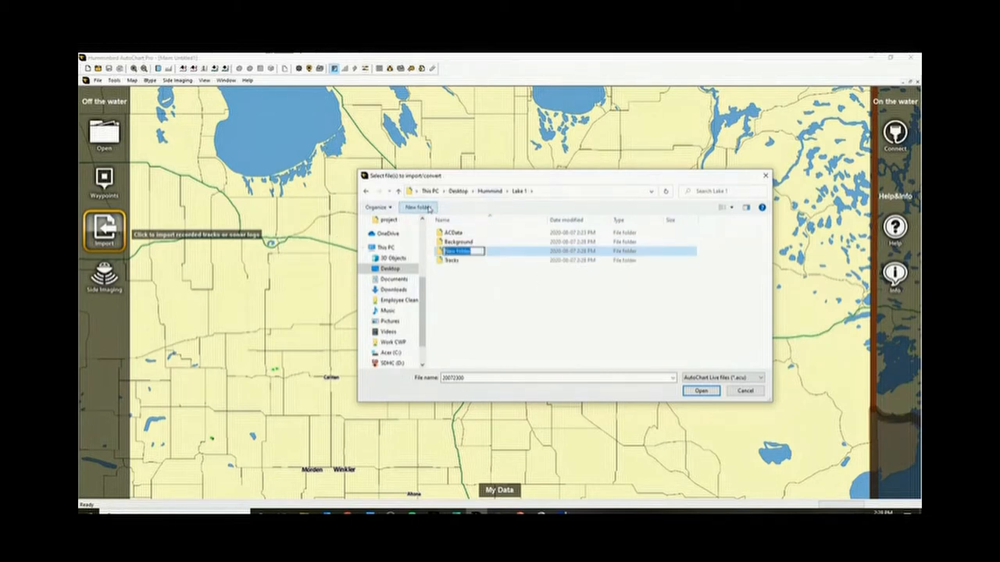
type("Completed")
type(" Maps")
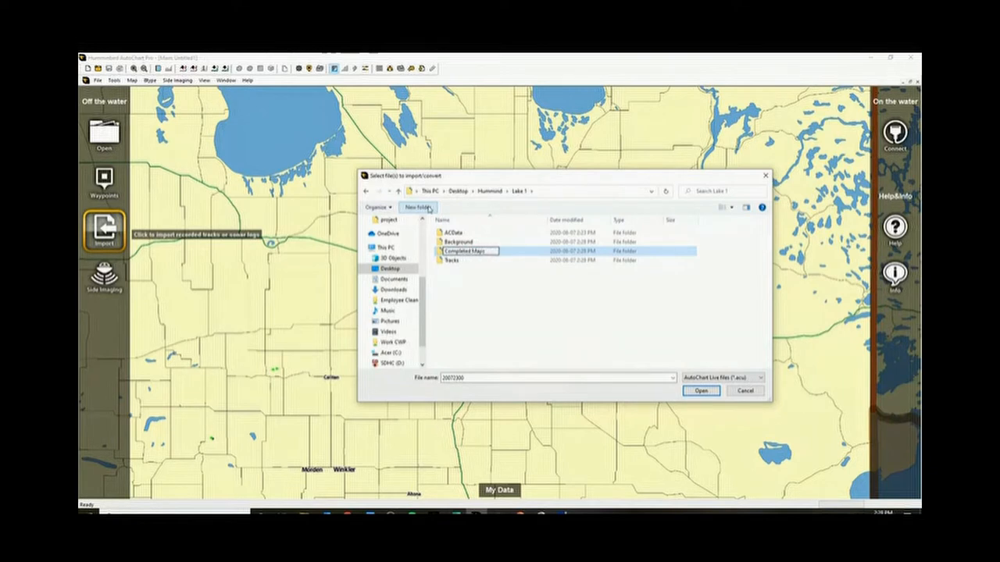
key("Return")
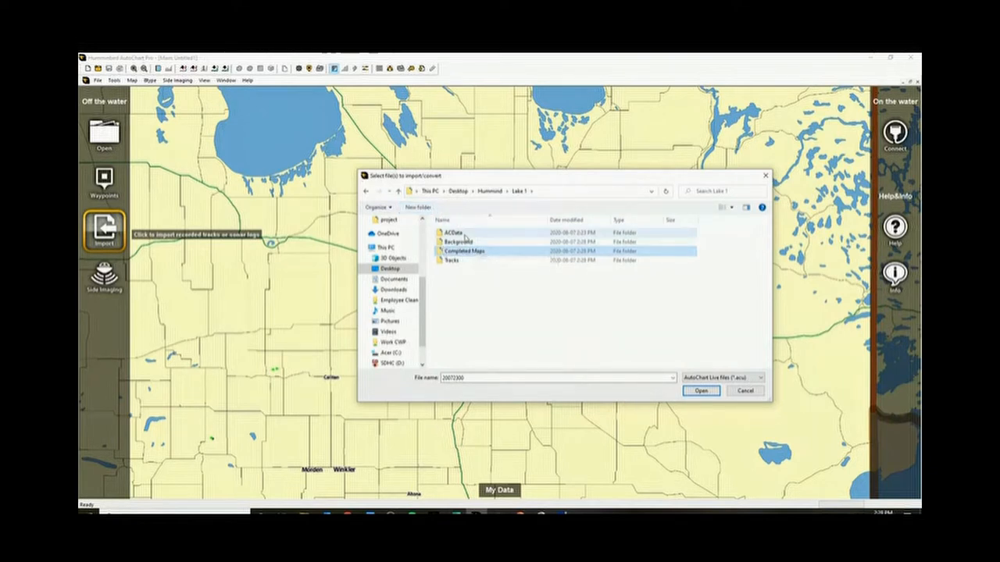
Import recording 20080600 from Lake 1 > ACData and dismiss the conversion finished message
double_click(466, 234)
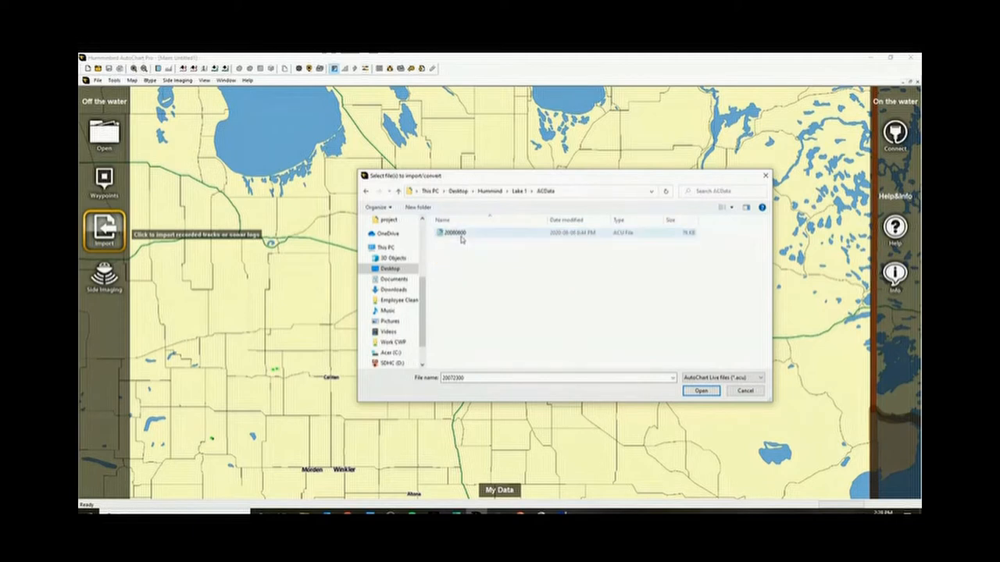
mouse_move(458, 235)
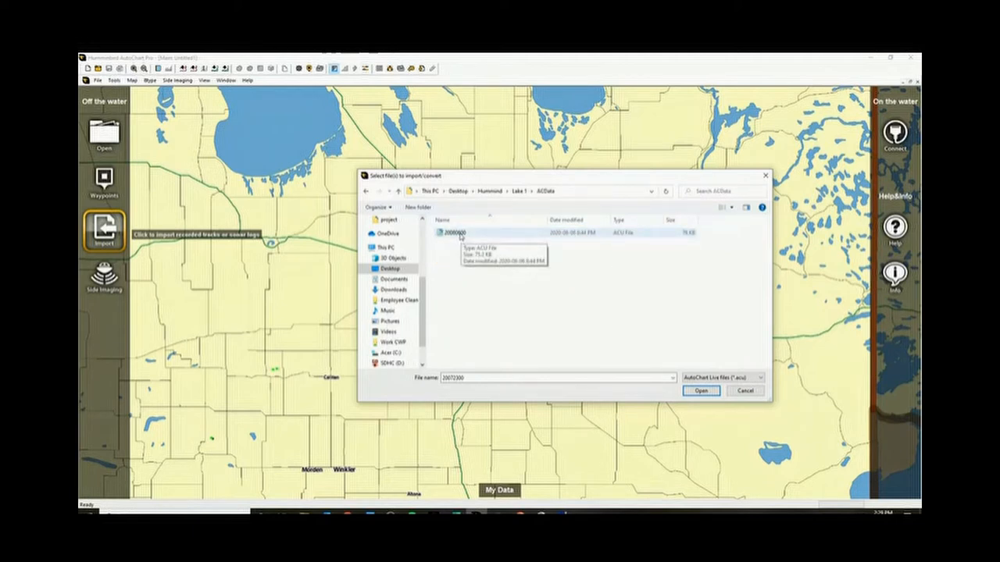
left_click(458, 234)
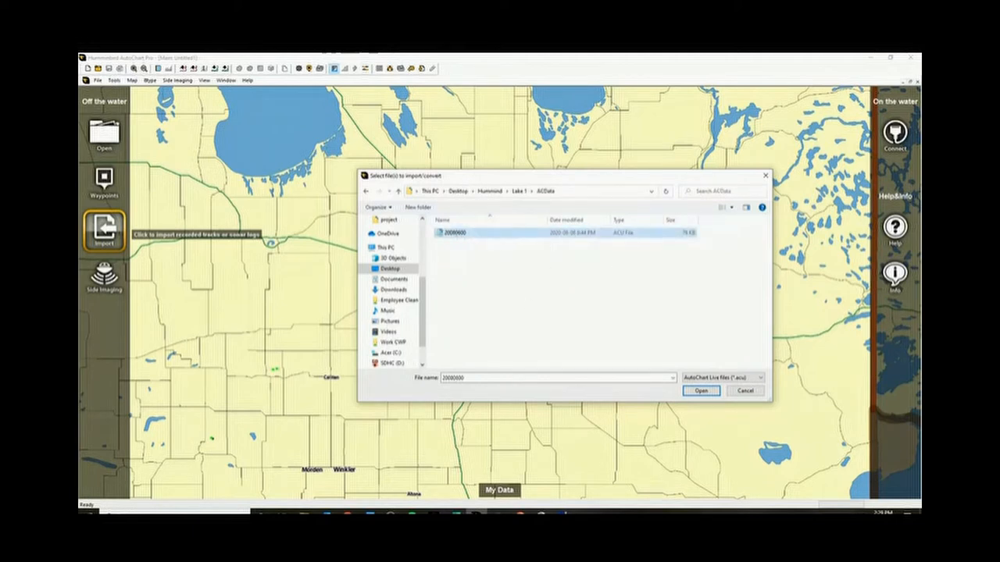
left_click(701, 391)
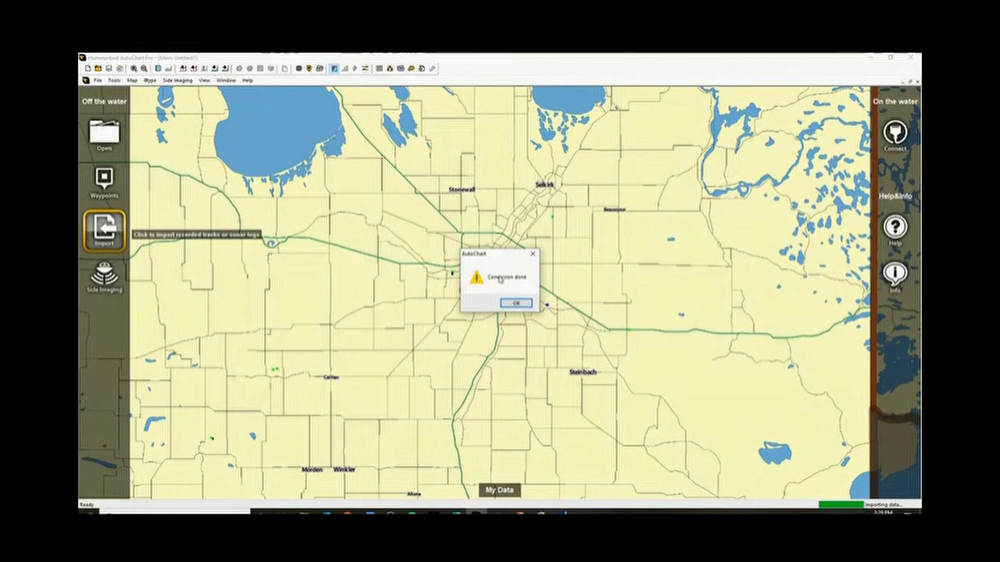
left_click(516, 303)
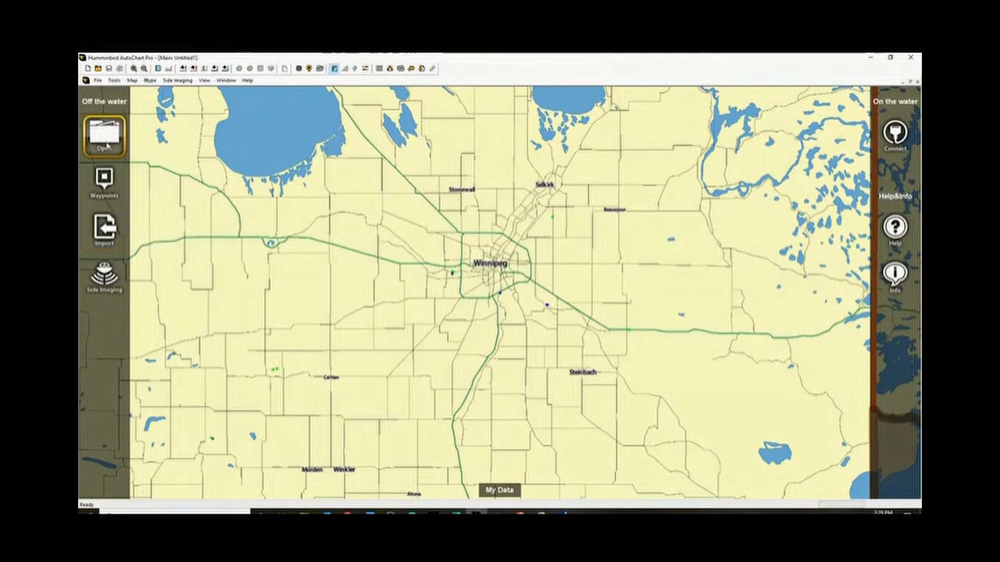
Open the converted 20080600 AutoChart data file (*.acd) onto the chart
left_click(105, 139)
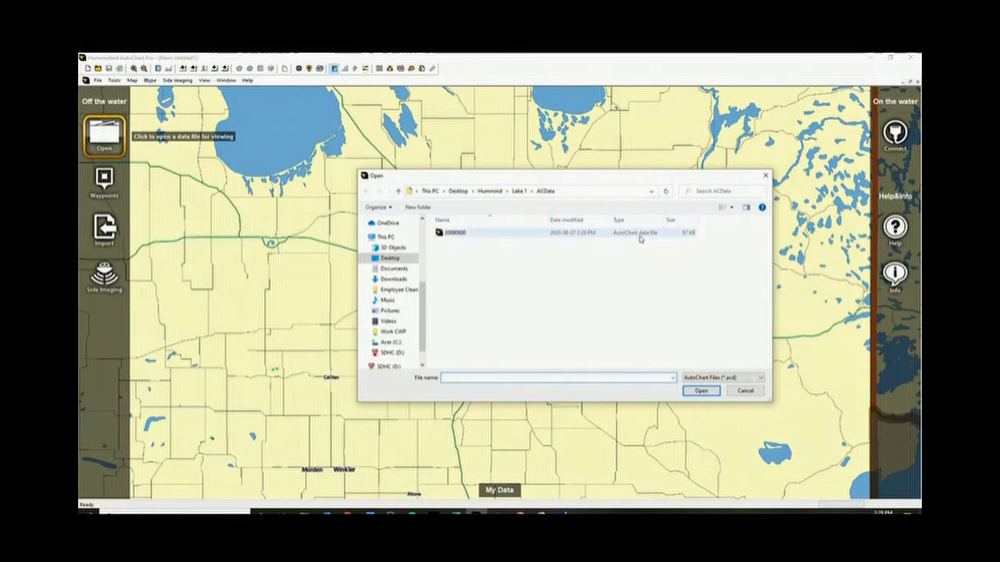
left_click(742, 378)
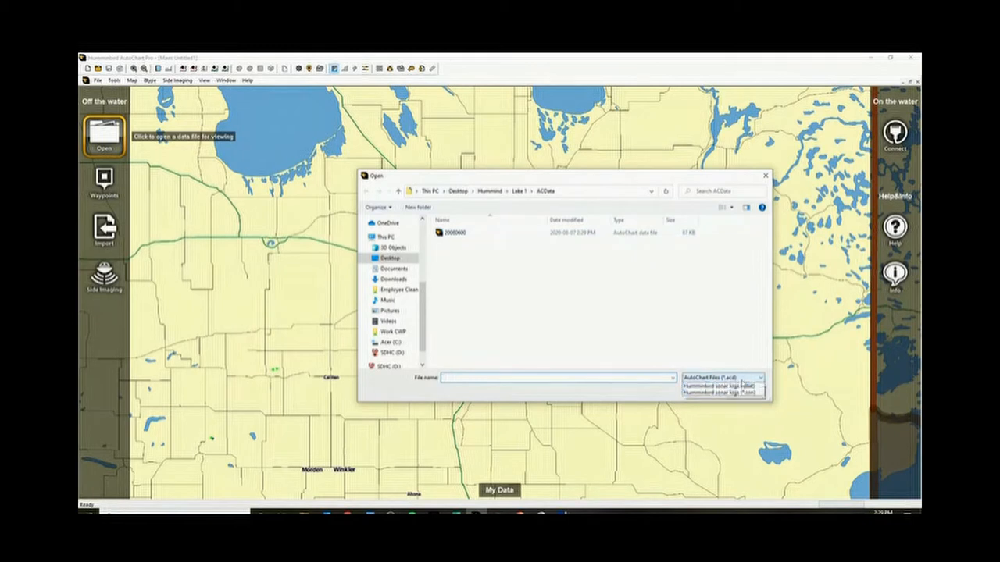
left_click(722, 385)
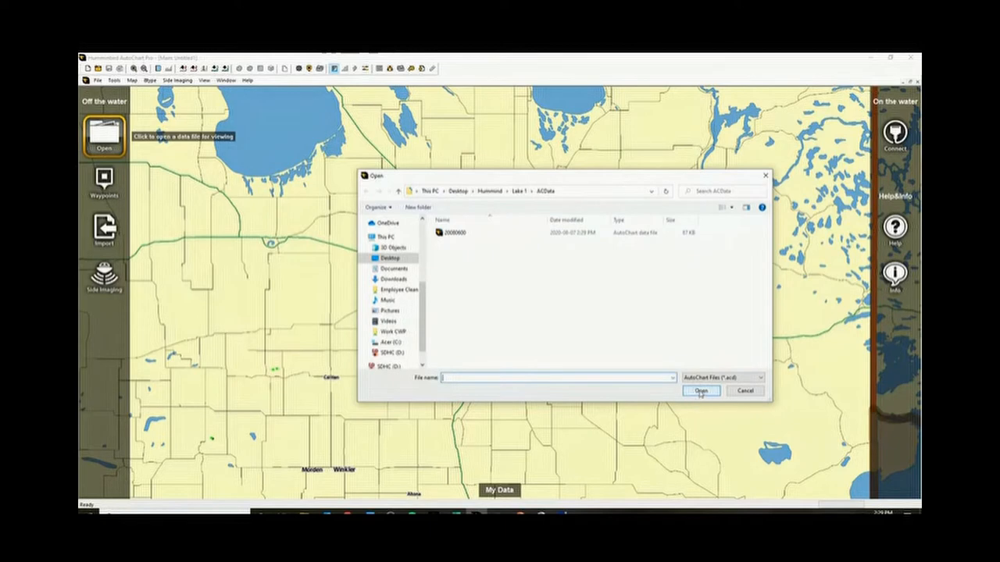
left_click(476, 234)
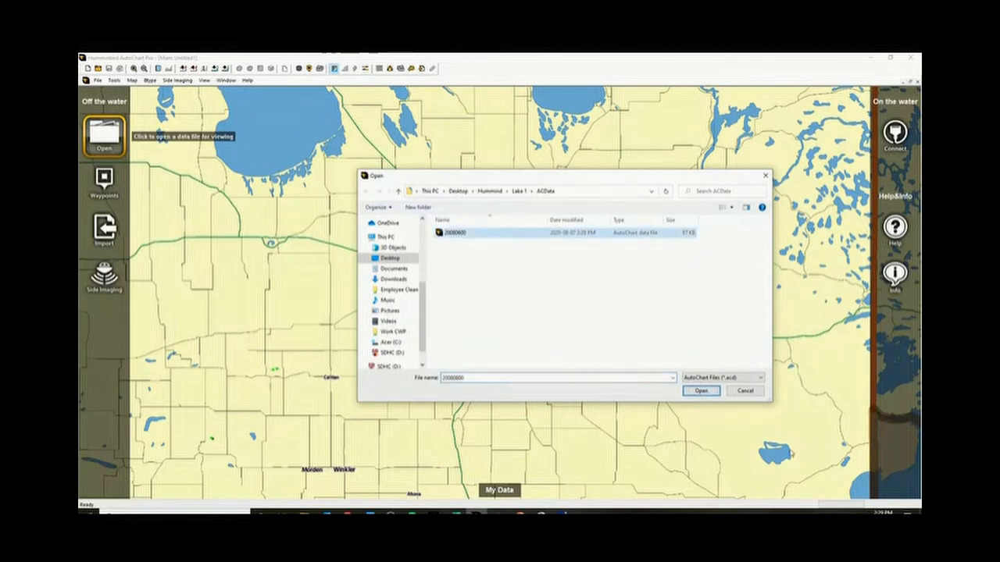
left_click(701, 391)
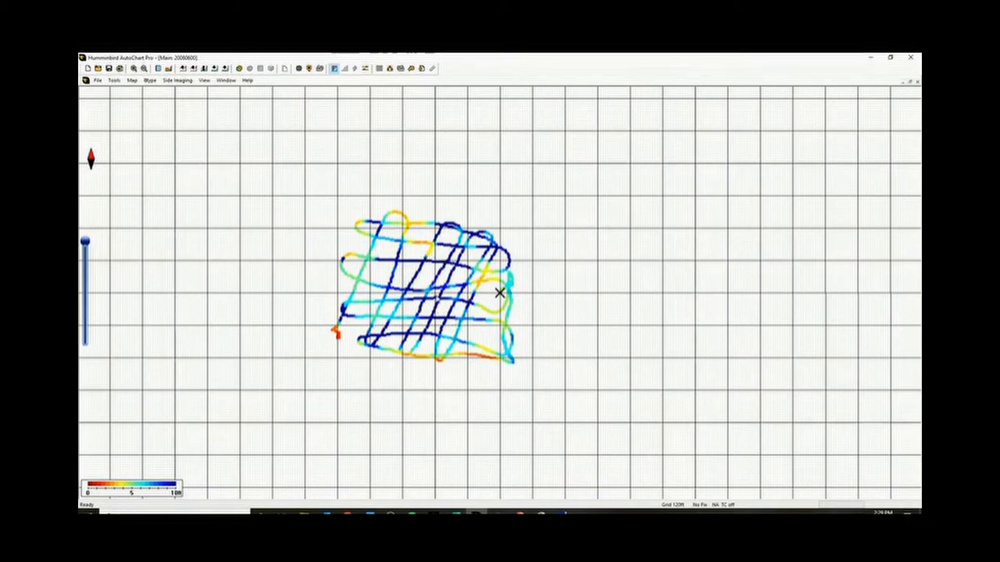
scroll(499, 293, "up", 1)
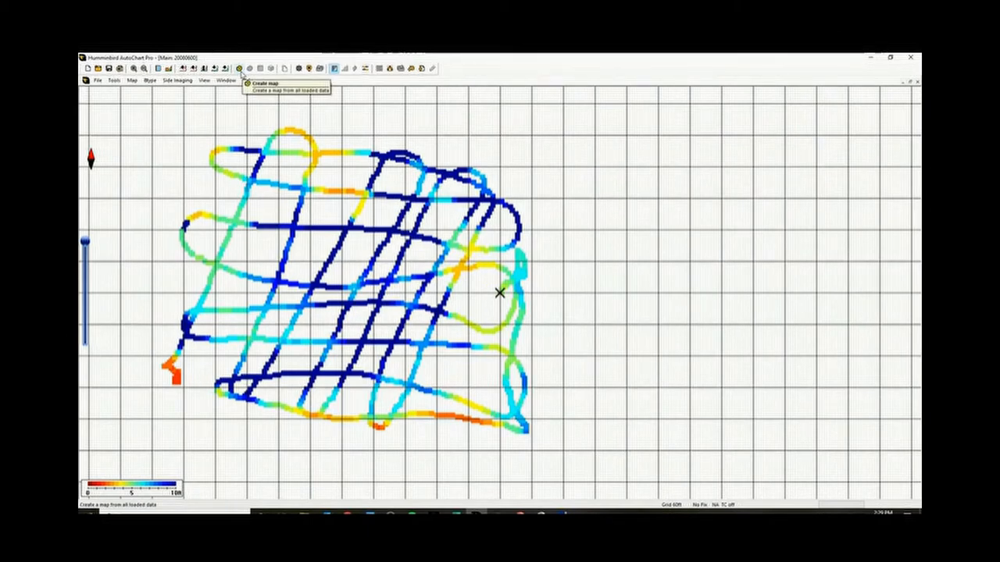
Generate a filled contour depth map from the loaded 20080600 tracks
left_click(238, 69)
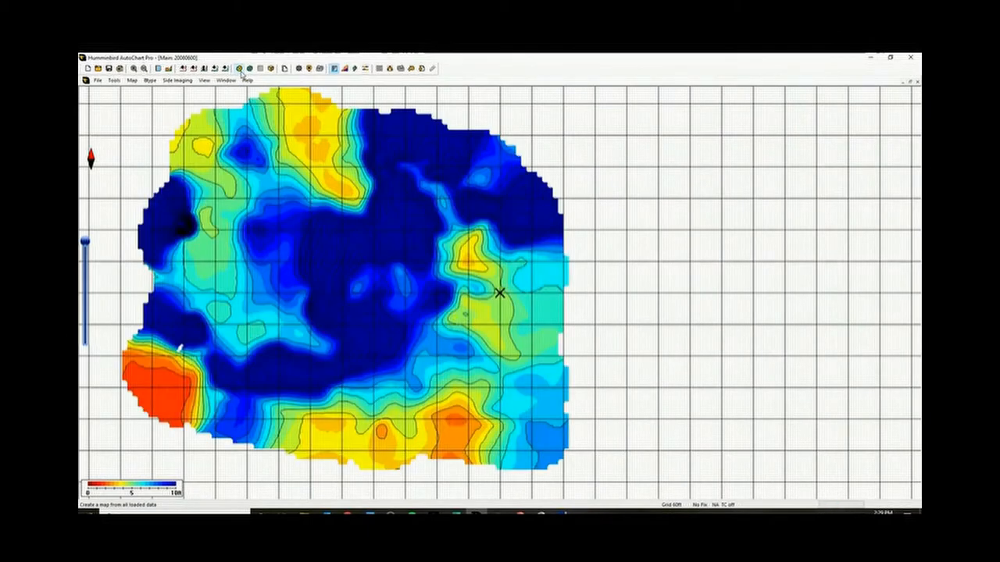
scroll(500, 293, "down", 1)
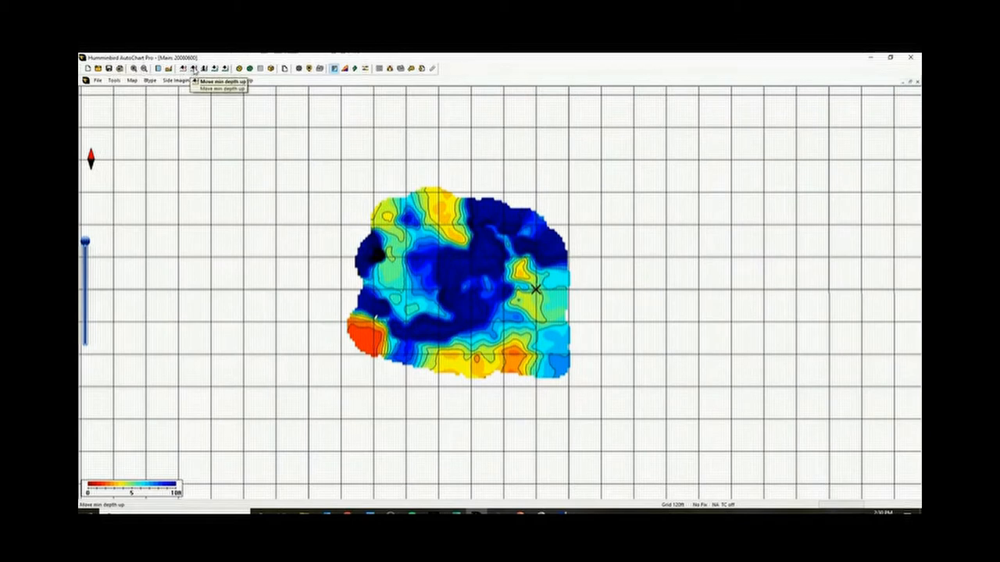
Nudge the shallow and deep limits of the depth colour scale until the blue areas return
left_click(193, 69)
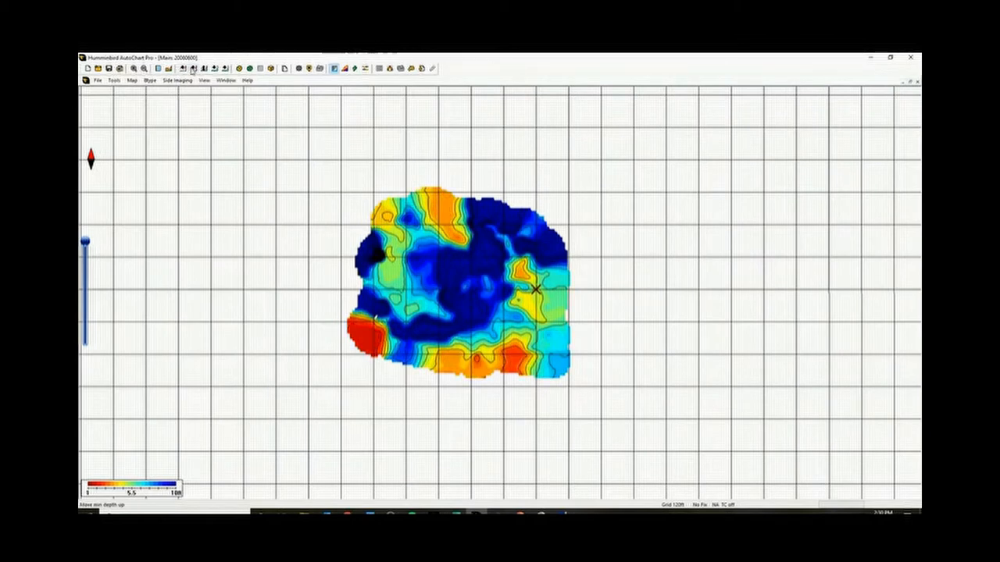
left_click(197, 71)
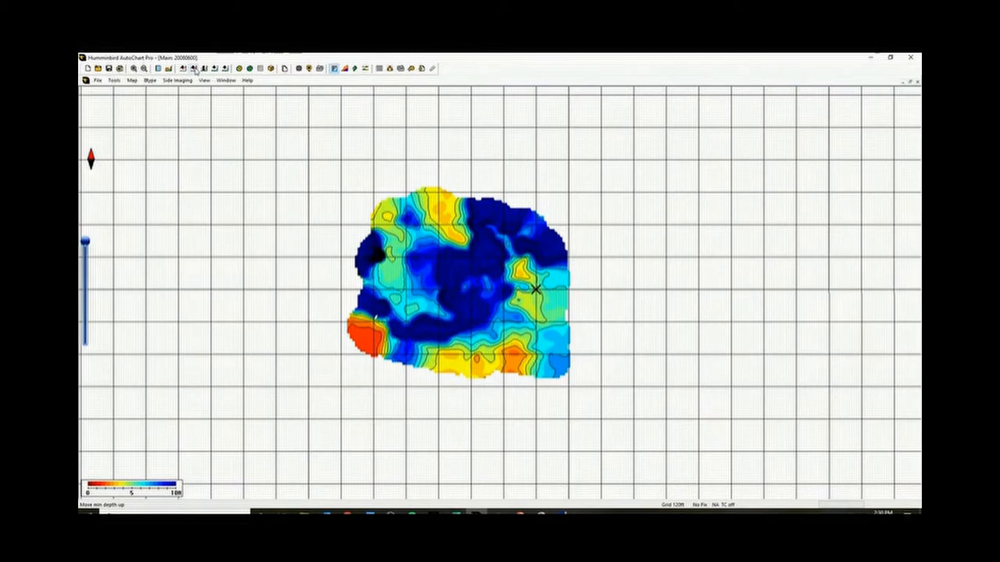
left_click(225, 69)
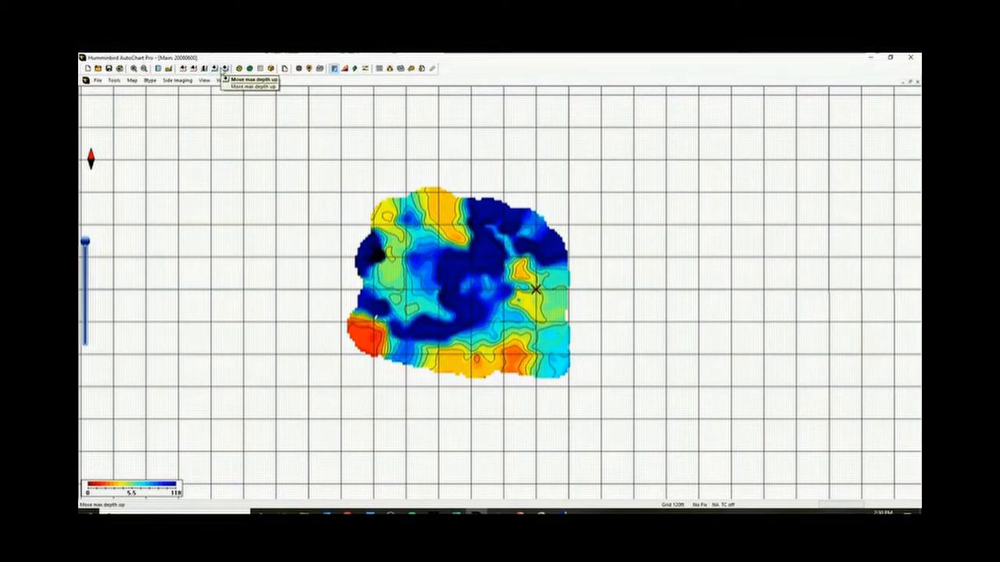
left_click(215, 69)
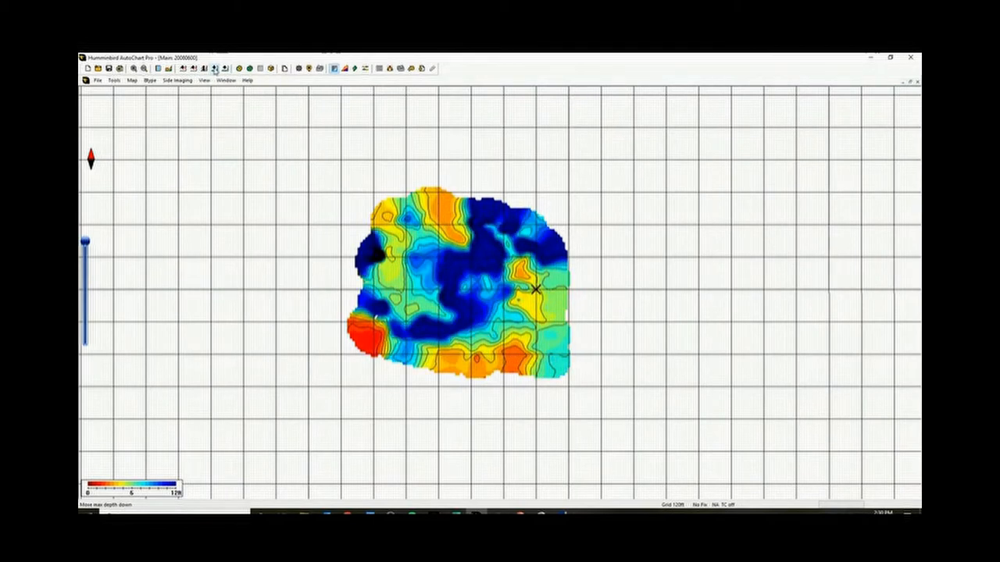
left_click(215, 69)
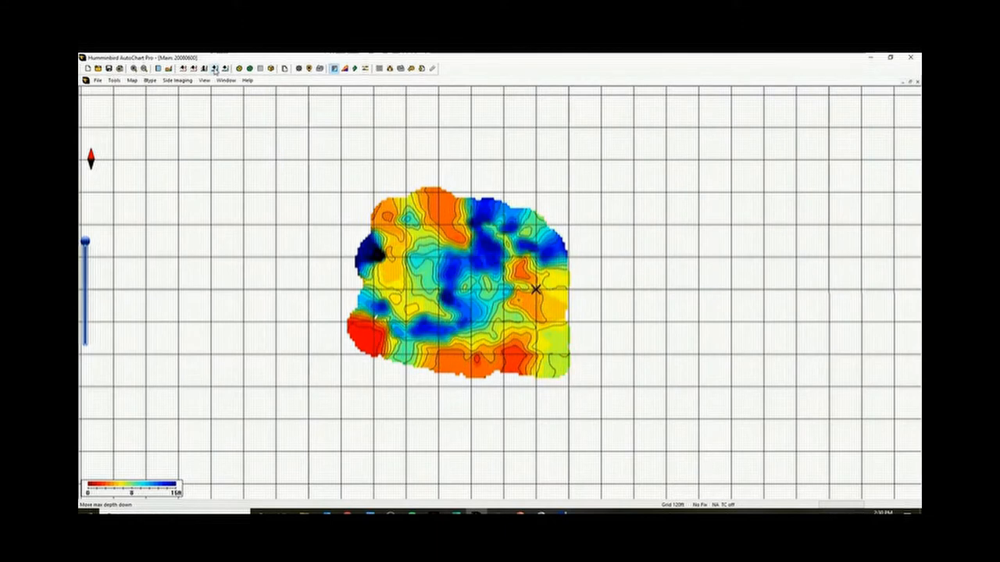
left_click(215, 68)
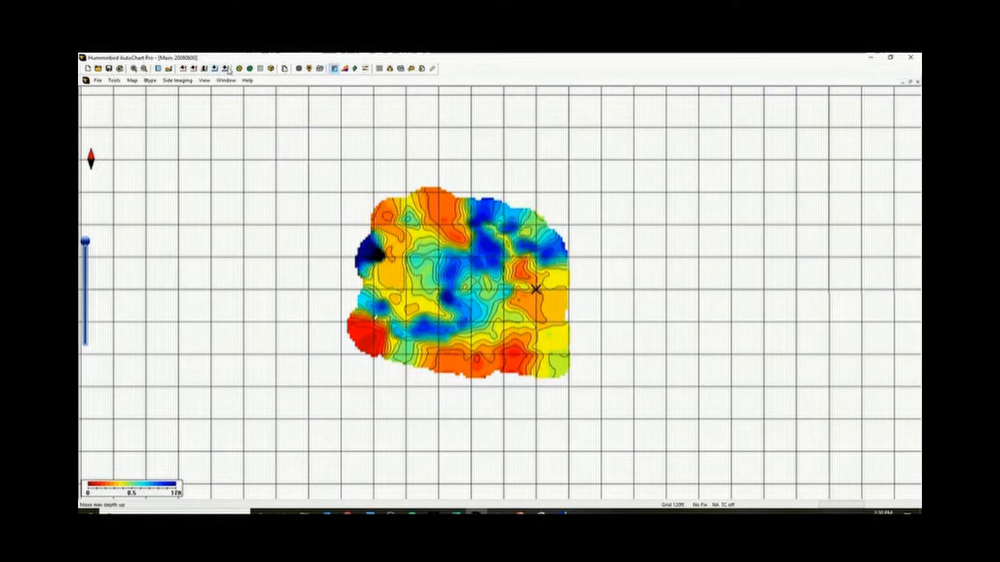
left_click(227, 68)
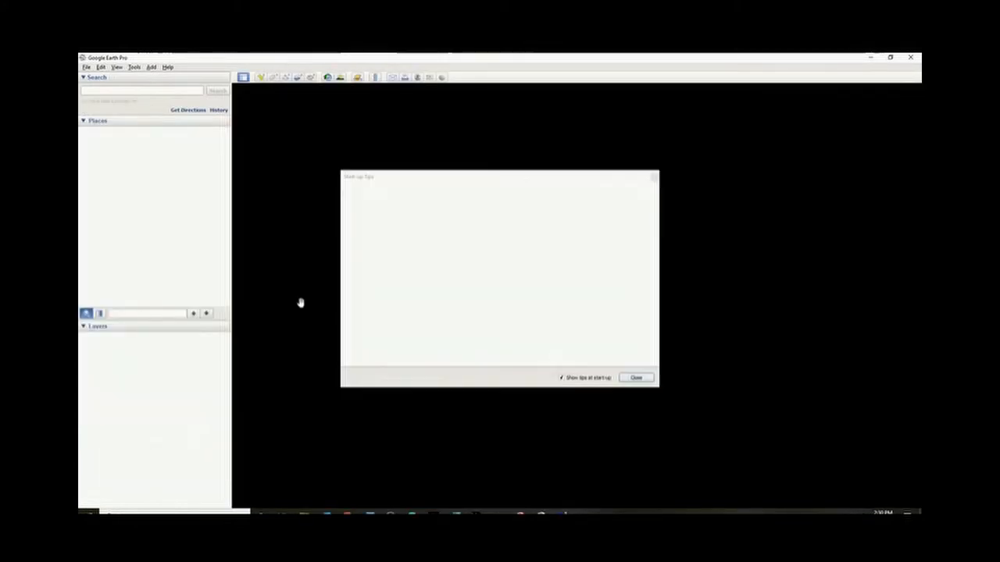
Dismiss the start-up tips and pan the globe to centre Stephenfield Lake
left_click(636, 378)
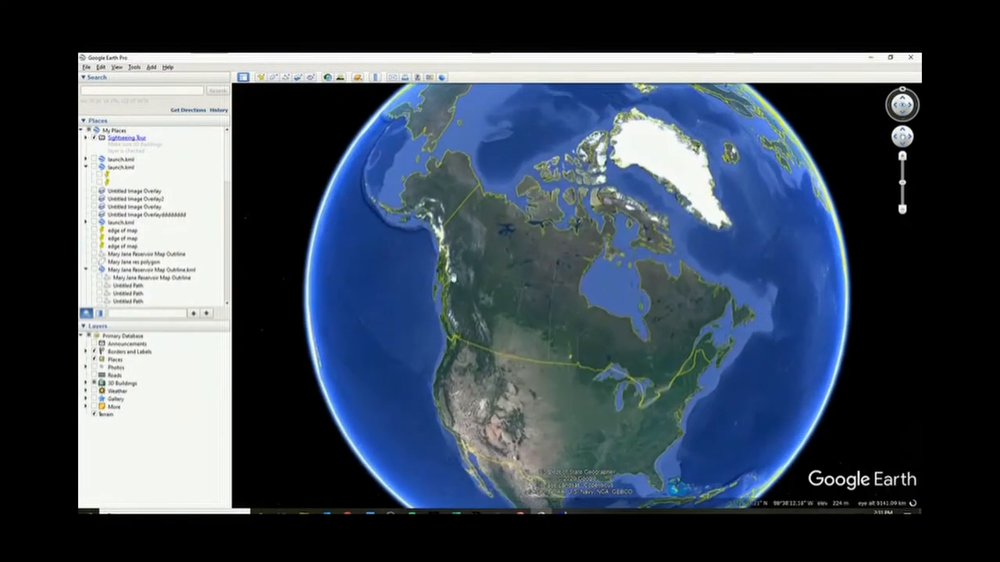
scroll(568, 339, "up", 5)
scroll(546, 375, "up", 5)
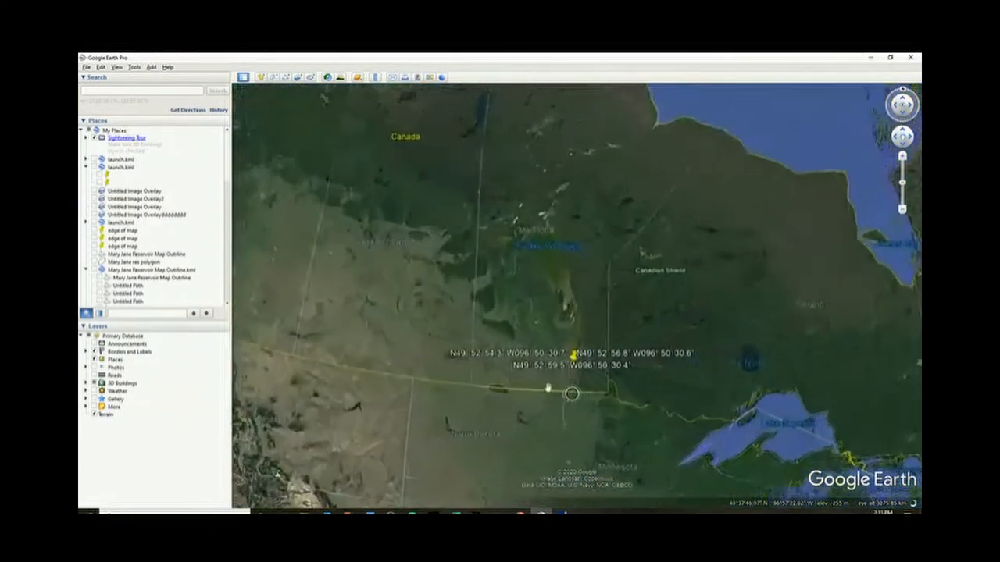
scroll(544, 383, "up", 4)
scroll(563, 351, "up", 4)
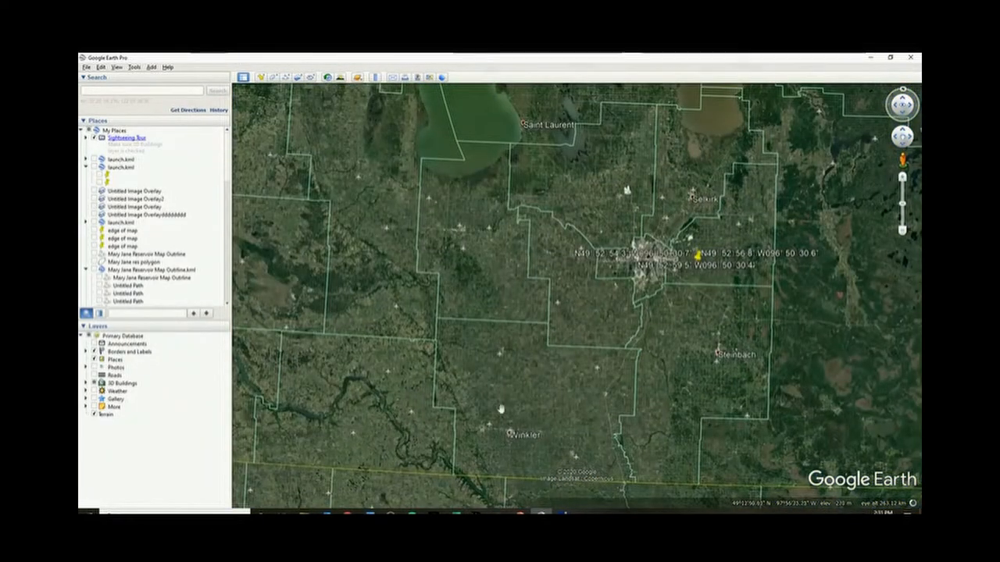
scroll(547, 360, "up", 4)
scroll(546, 363, "up", 4)
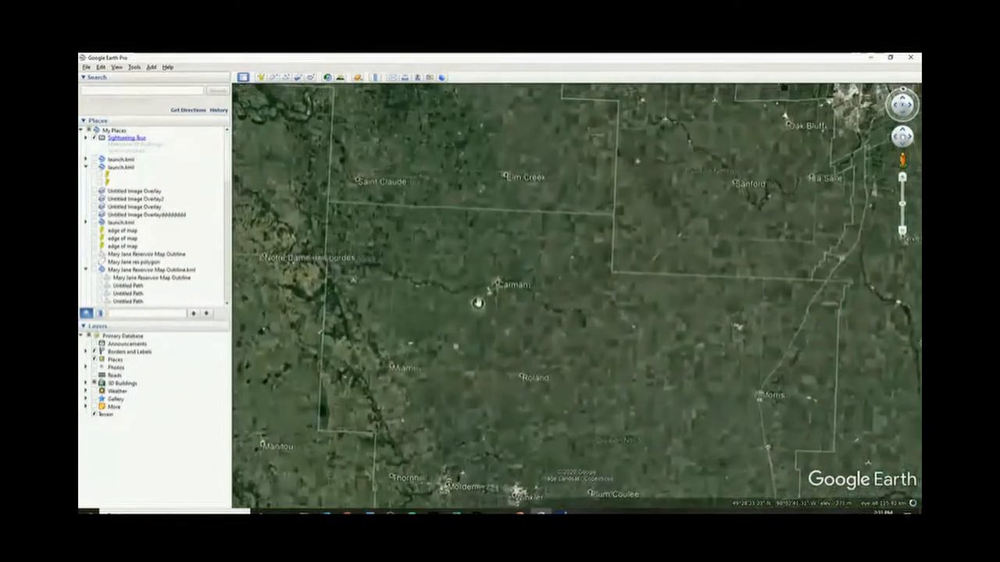
scroll(685, 322, "up", 3)
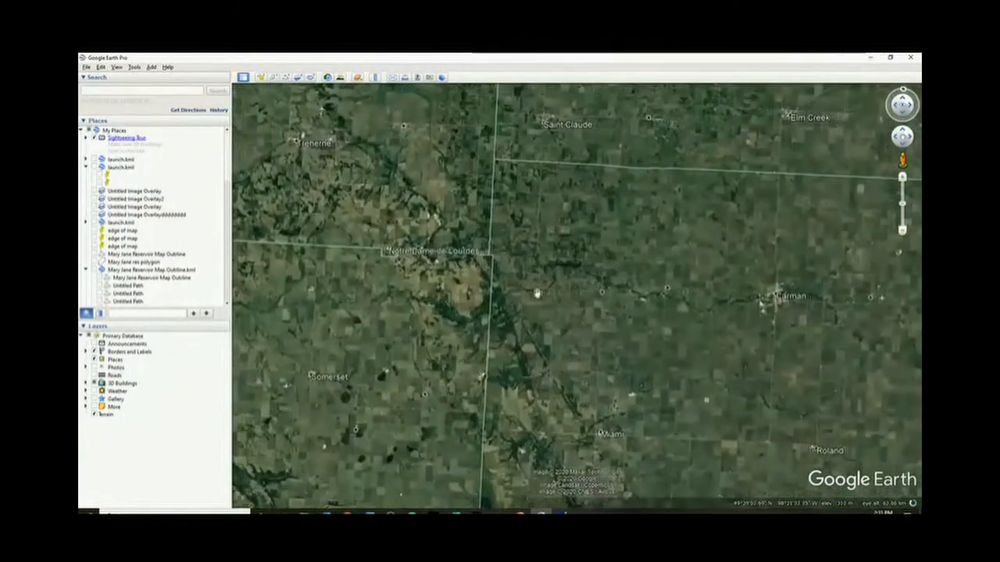
scroll(618, 298, "up", 4)
scroll(618, 298, "up", 4)
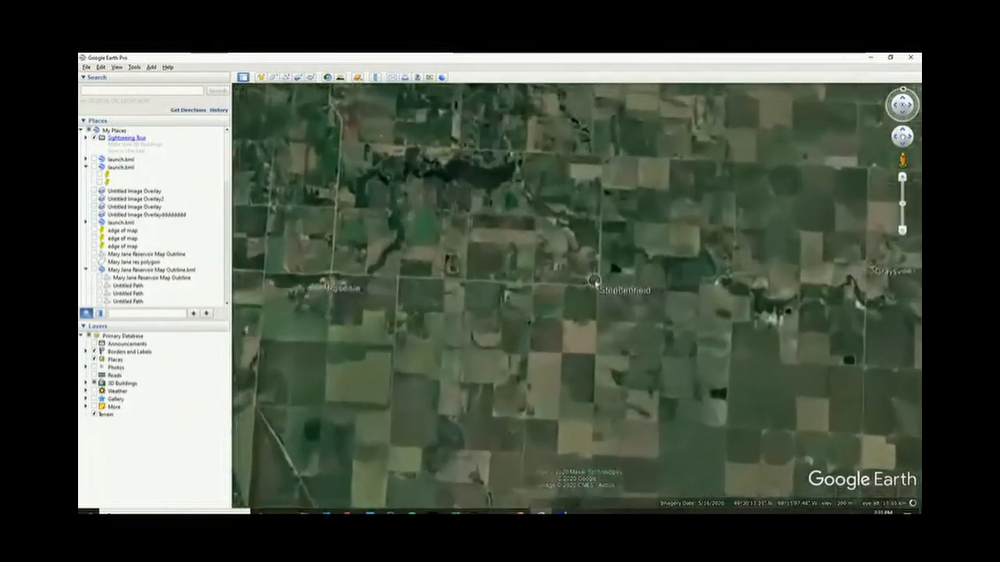
scroll(609, 293, "up", 4)
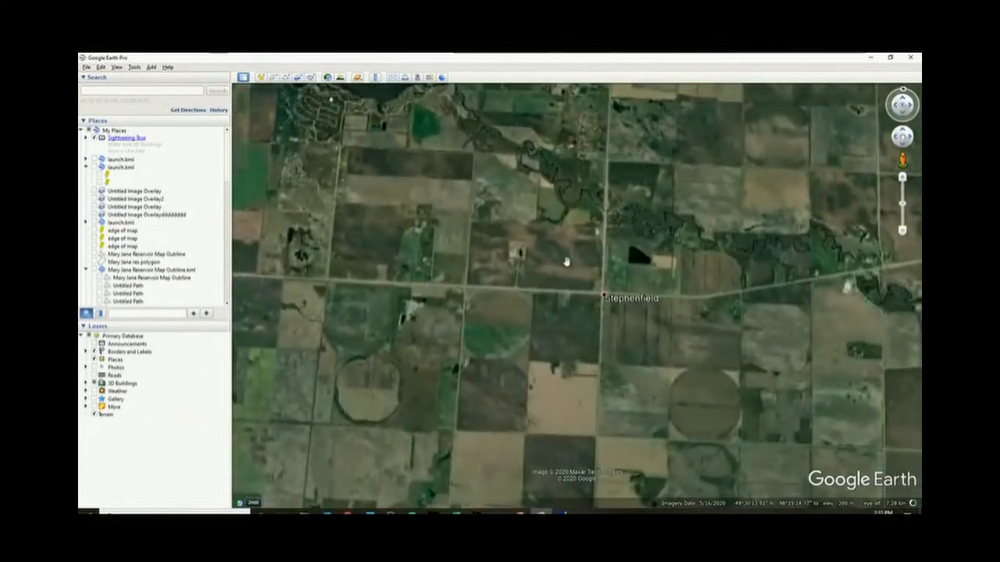
mouse_move(546, 242)
left_mouse_down()
mouse_move(669, 375)
mouse_move(671, 468)
left_mouse_up()
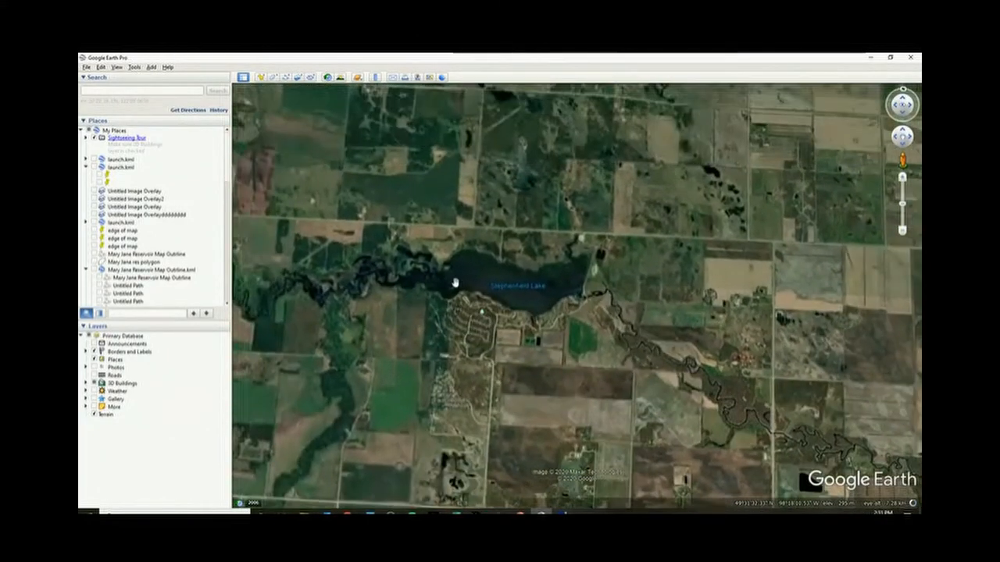
scroll(503, 300, "up", 4)
scroll(504, 301, "up", 2)
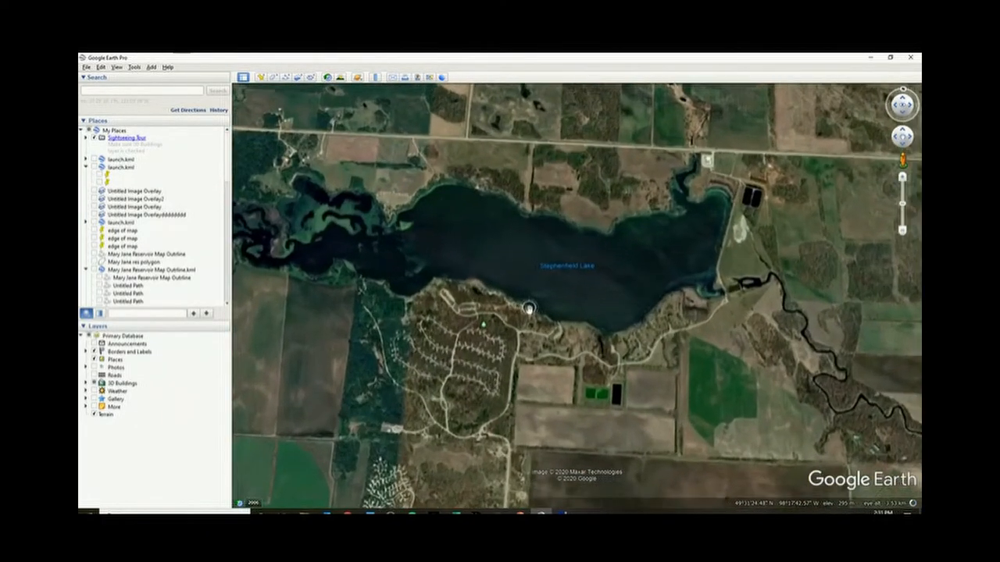
scroll(485, 316, "up", 2)
left_click_drag(459, 307, 489, 383)
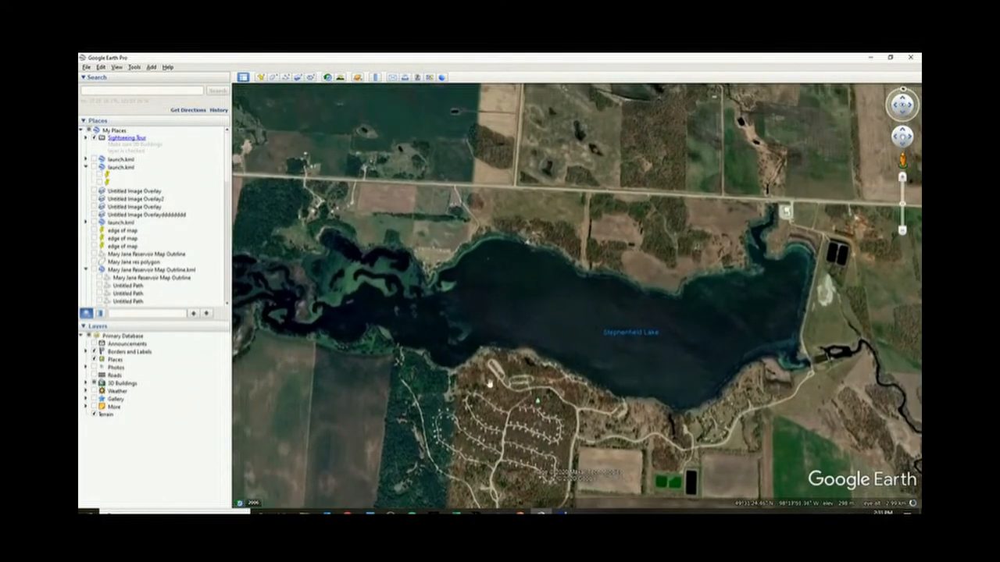
scroll(441, 396, "up", 3)
scroll(406, 343, "up", 3)
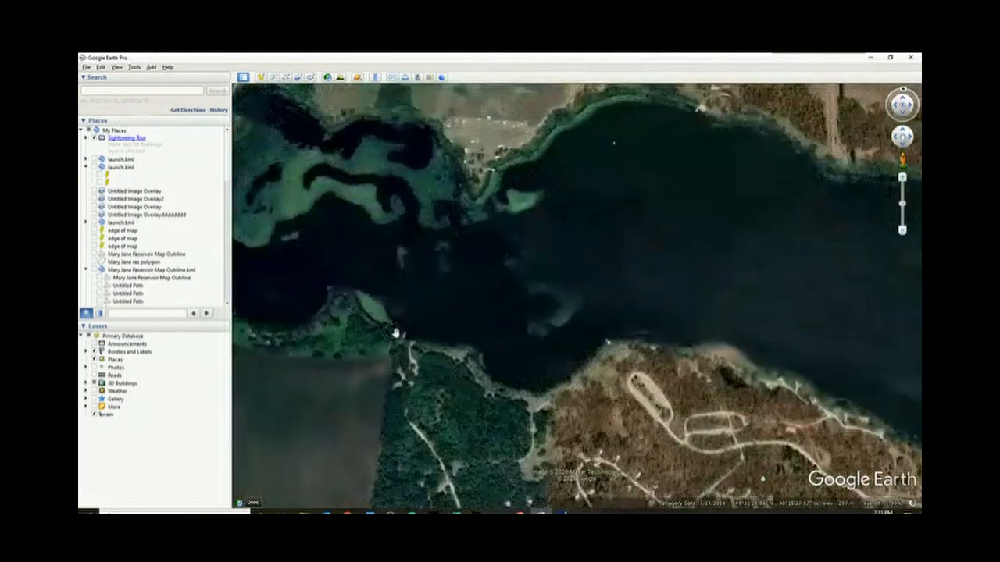
scroll(407, 342, "up", 2)
scroll(407, 342, "up", 3)
scroll(437, 390, "up", 3)
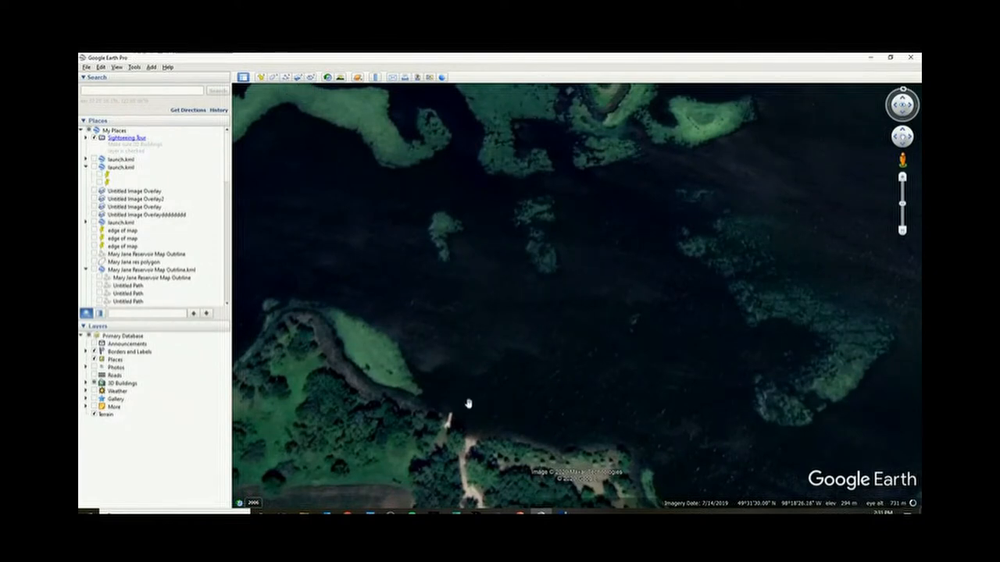
scroll(428, 390, "down", 3)
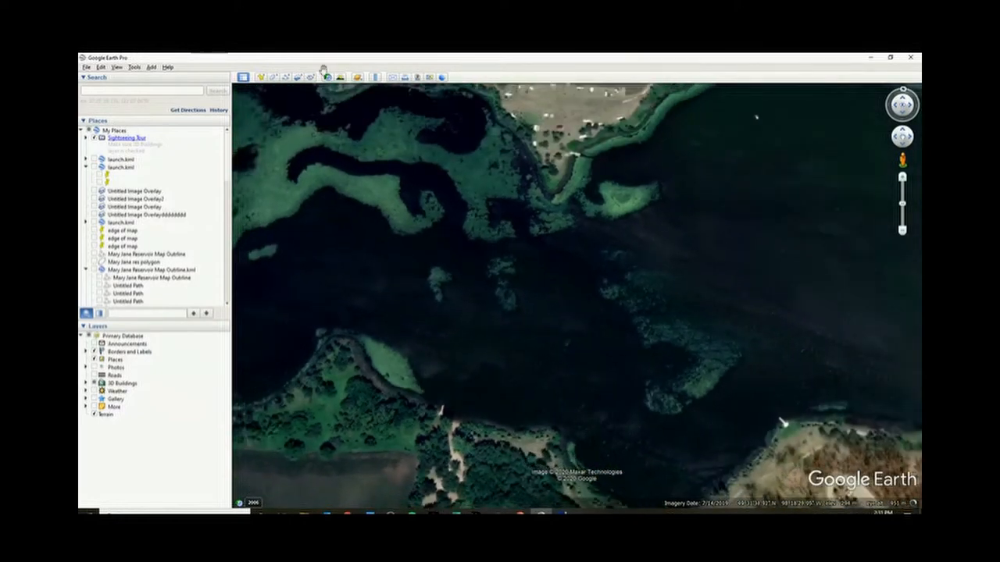
left_click(290, 78)
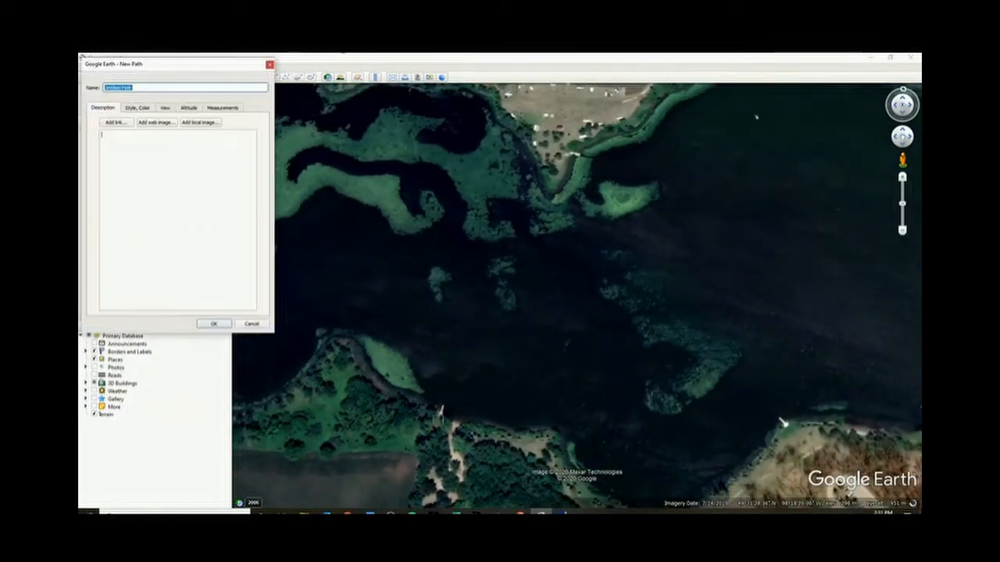
left_click(439, 409)
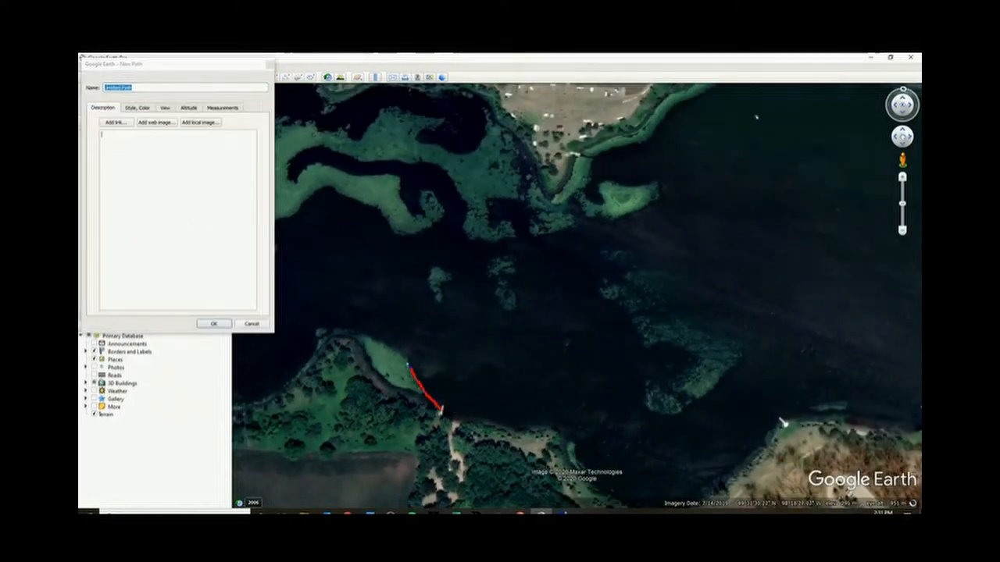
mouse_move(410, 366)
left_mouse_down()
mouse_move(389, 343)
mouse_move(235, 408)
left_mouse_up()
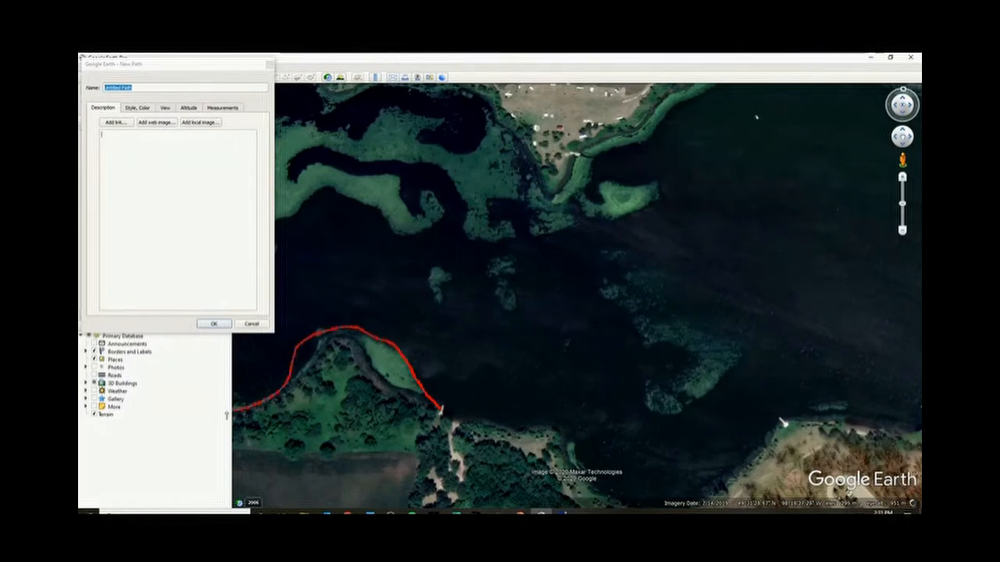
scroll(541, 296, "down", 5)
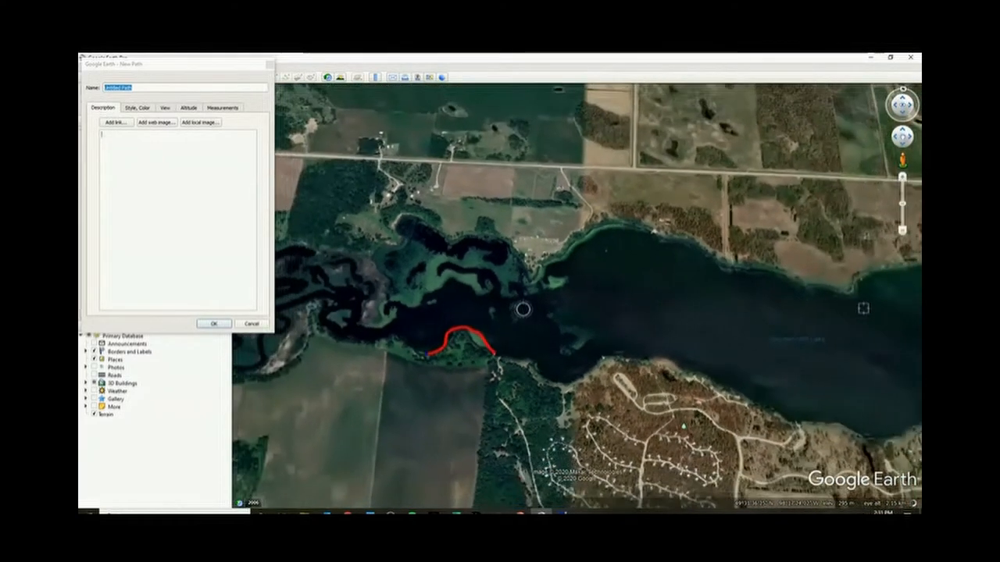
key("Escape")
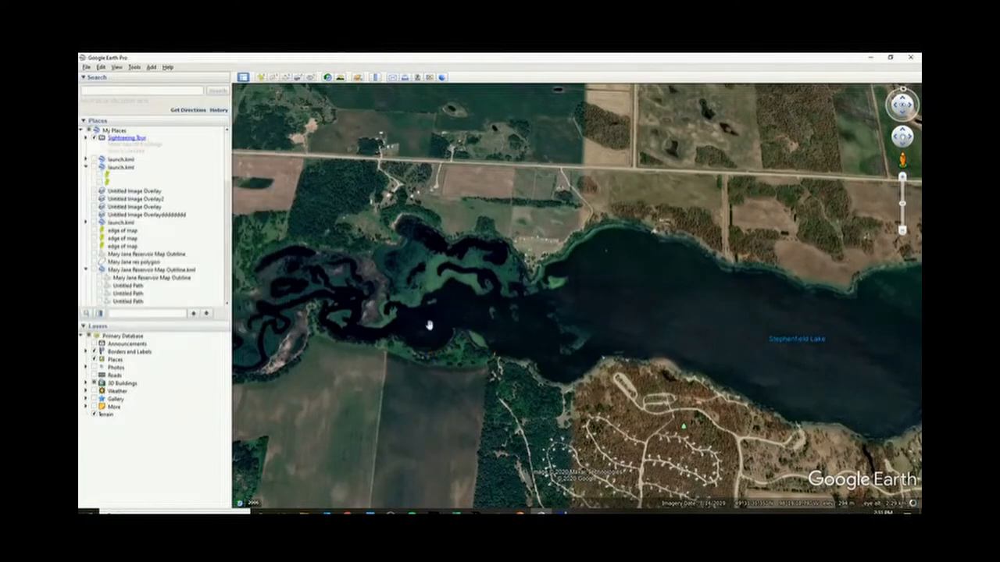
scroll(541, 312, "up", 5)
scroll(403, 381, "up", 4)
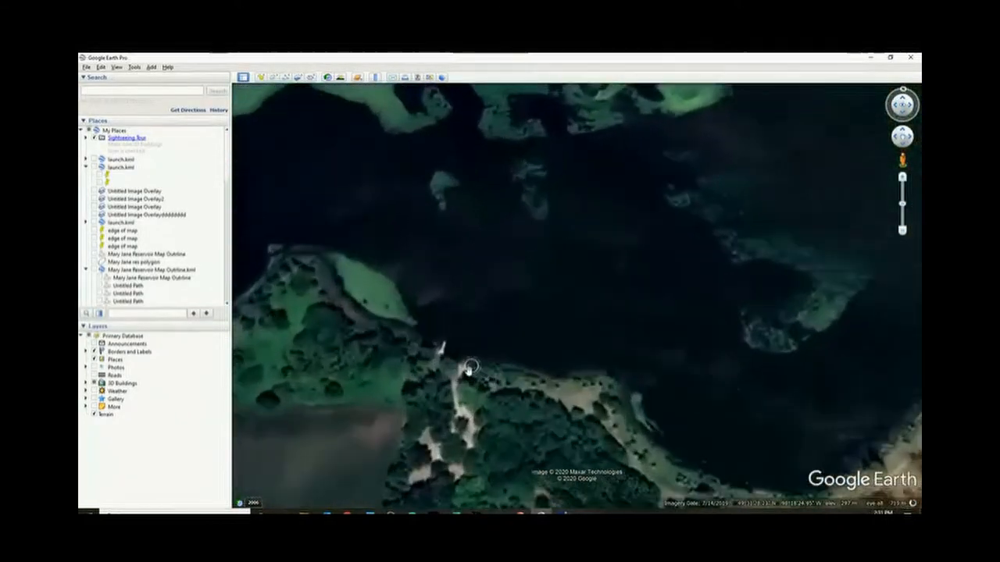
scroll(437, 371, "up", 4)
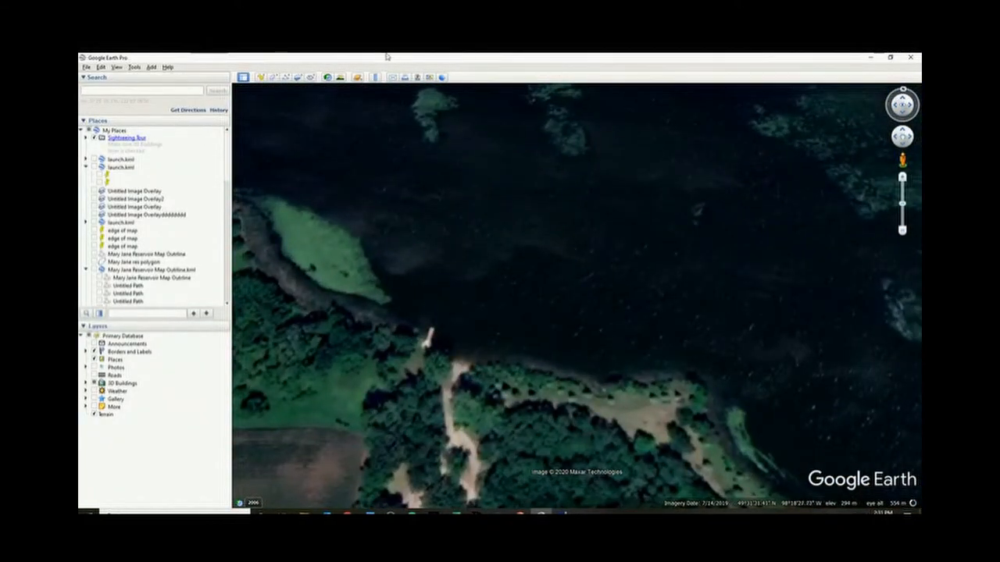
With Add Path, trace a closed outline from the dock over the water and focus the naming window
left_click(285, 77)
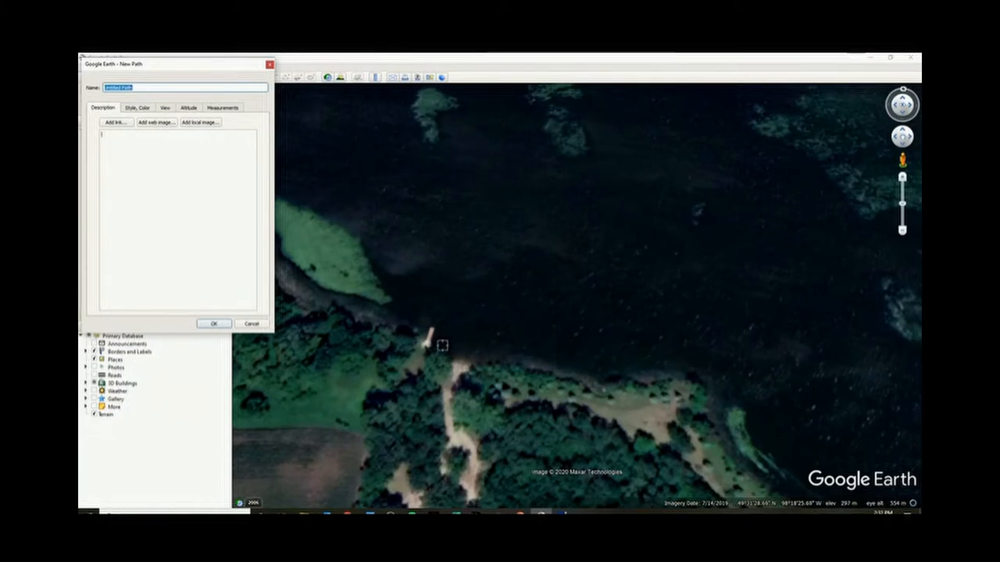
left_click(441, 346)
left_click(431, 343)
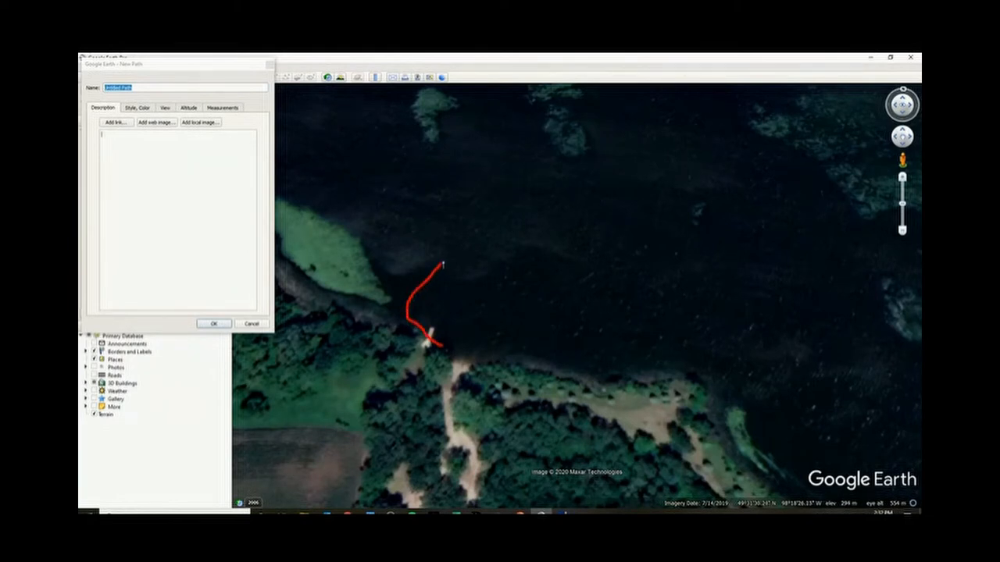
mouse_move(458, 247)
left_mouse_down()
mouse_move(505, 211)
mouse_move(580, 236)
left_mouse_up()
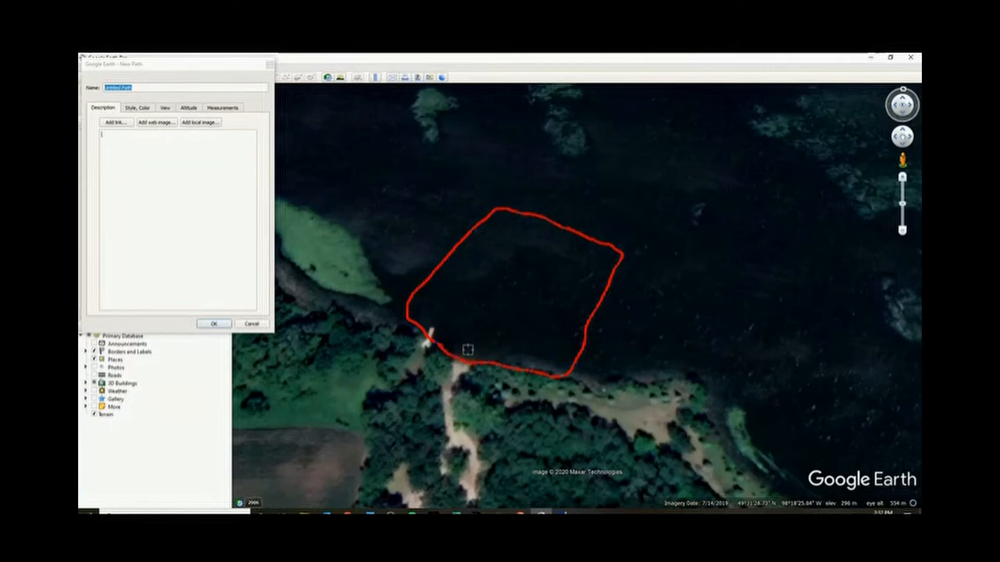
left_click(127, 73)
type("Lake 1")
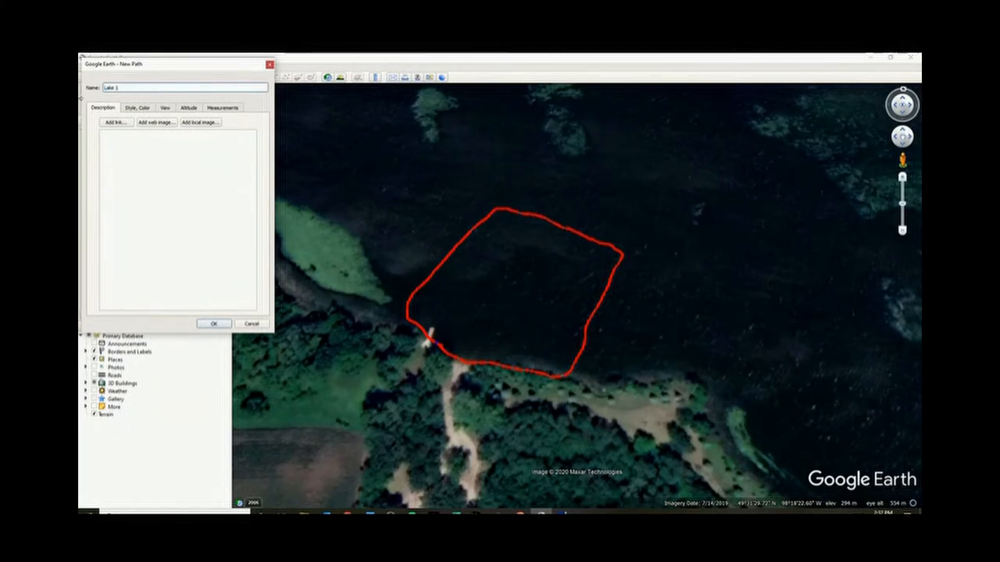
type("5")
Finish the path as Lake 1 Shoreline and start Save Place As with KML format
left_click(206, 325)
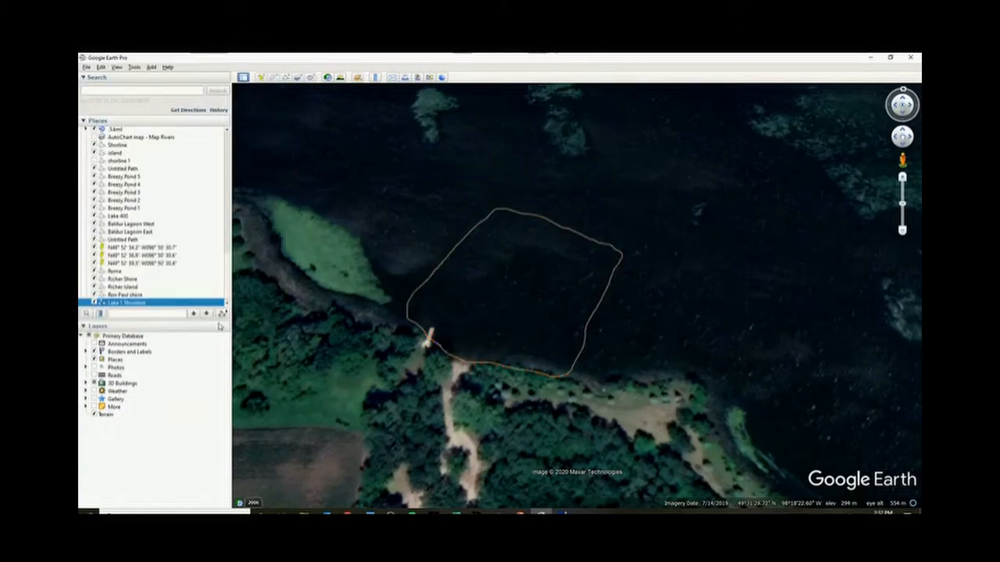
right_click(127, 303)
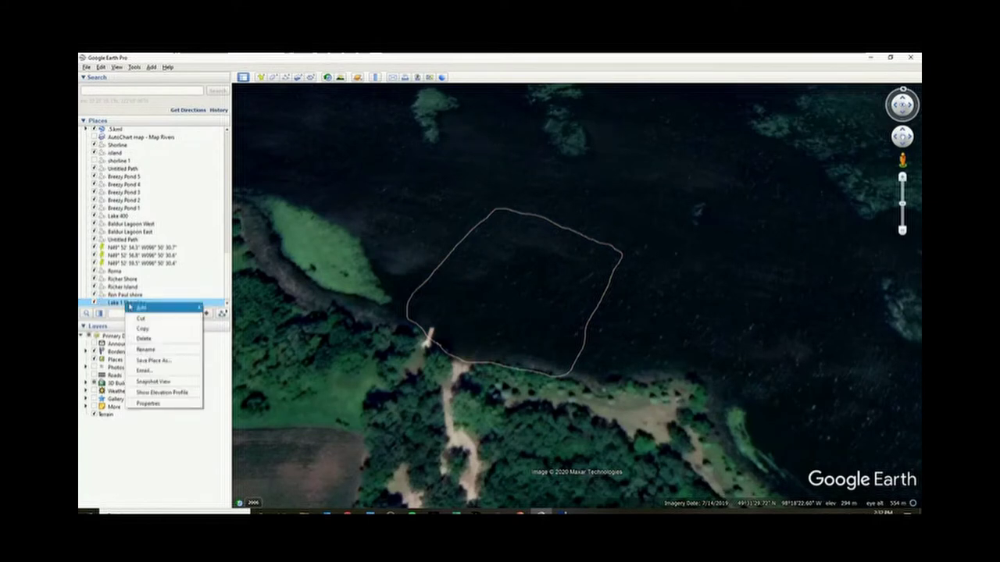
left_click(153, 361)
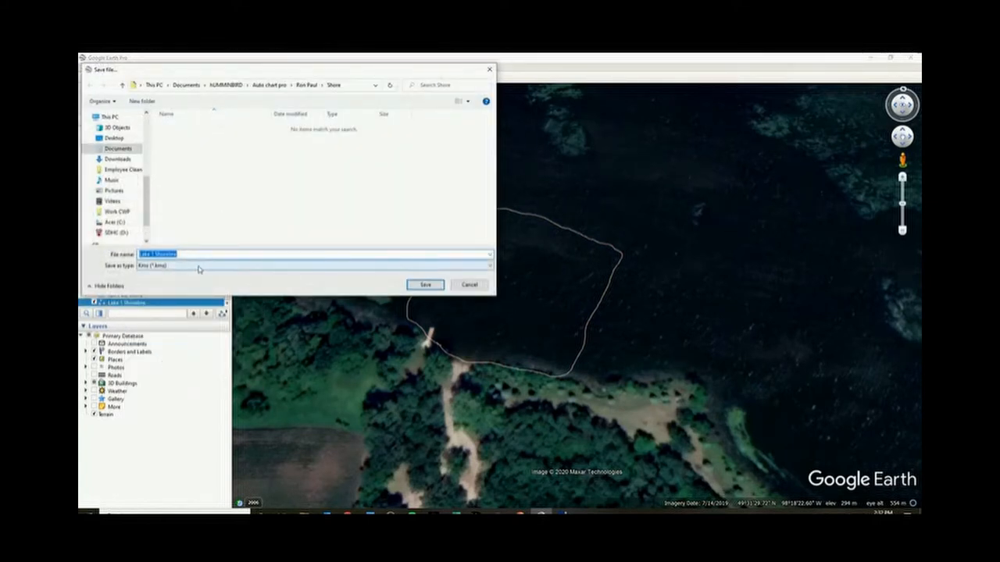
left_click(197, 266)
left_click(164, 284)
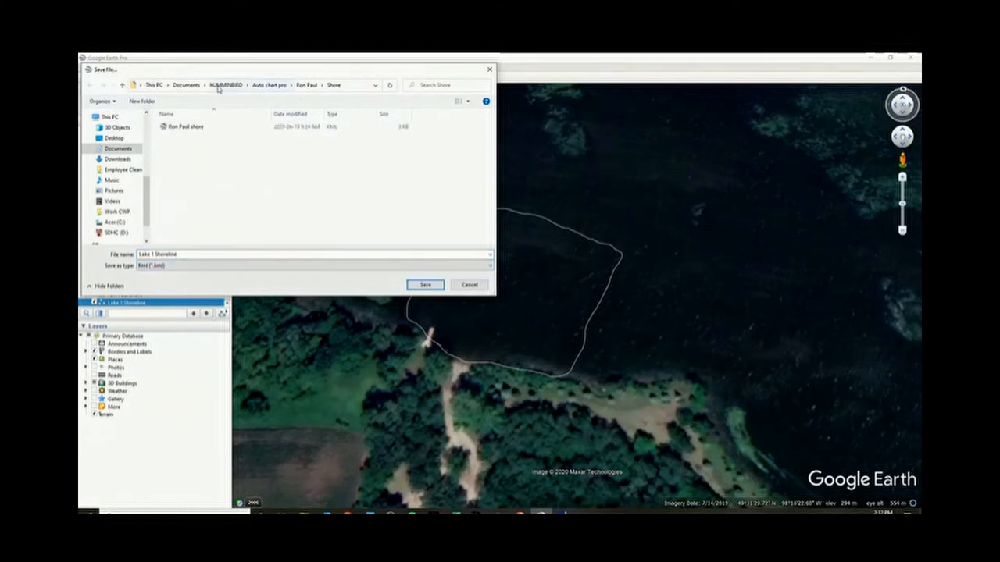
Save the shoreline KML into Desktop > Hummind > Lake 1 > Tracks and switch back to AutoChart Pro
left_click(114, 138)
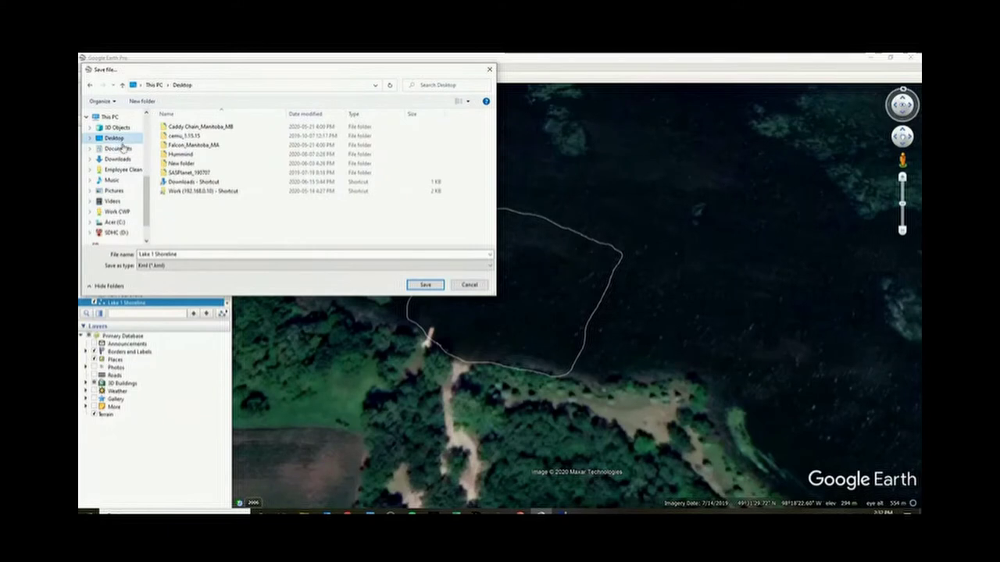
double_click(179, 154)
double_click(174, 128)
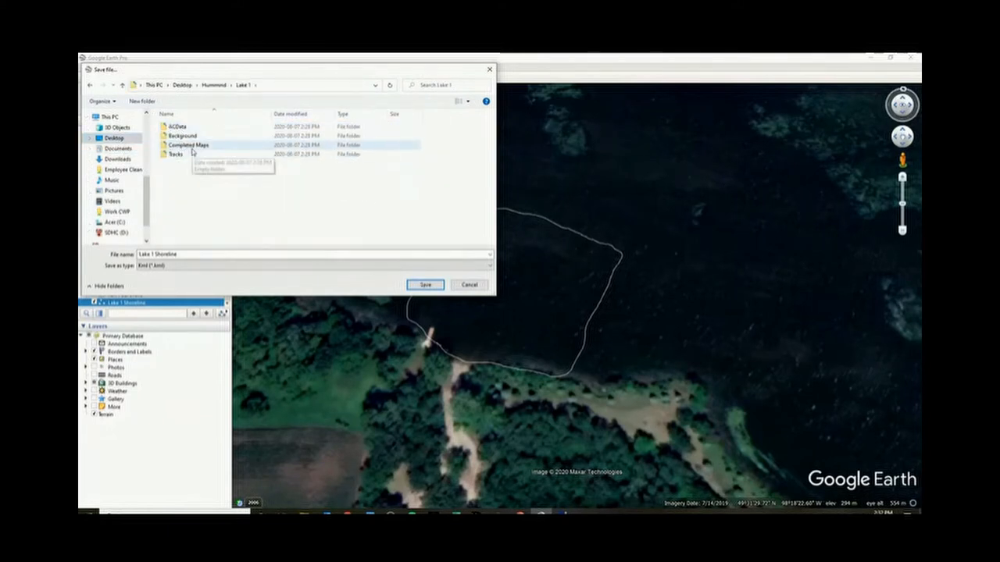
double_click(175, 153)
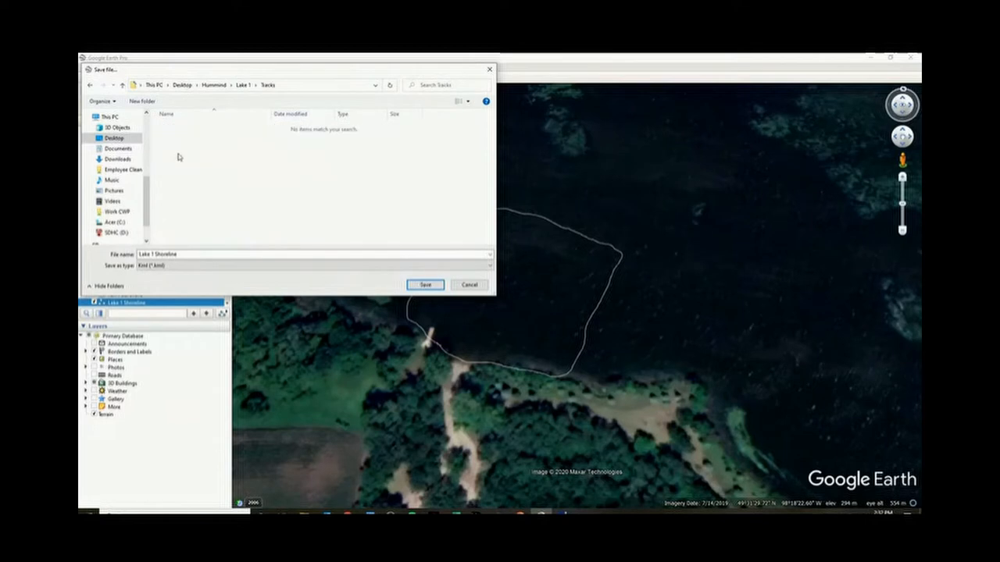
left_click(424, 285)
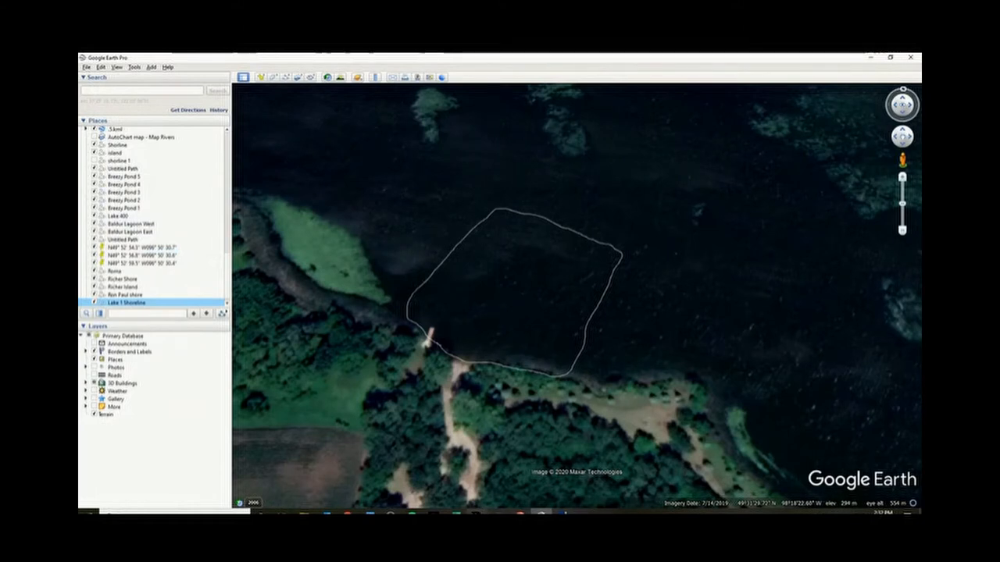
left_click(562, 511)
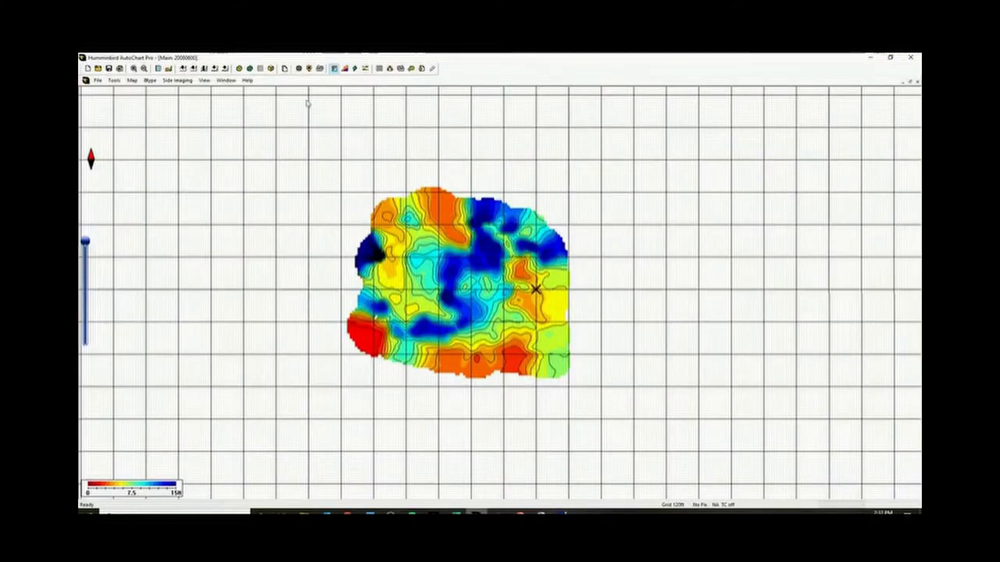
Start a new untitled chart and begin importing a file from the start screen
left_click(97, 80)
left_click(108, 90)
left_click(93, 84)
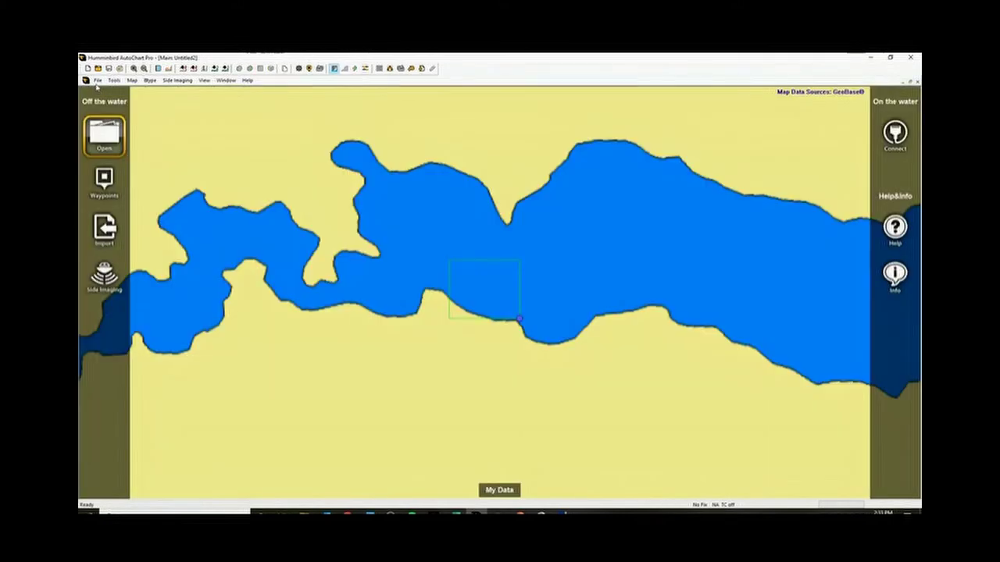
left_click(104, 230)
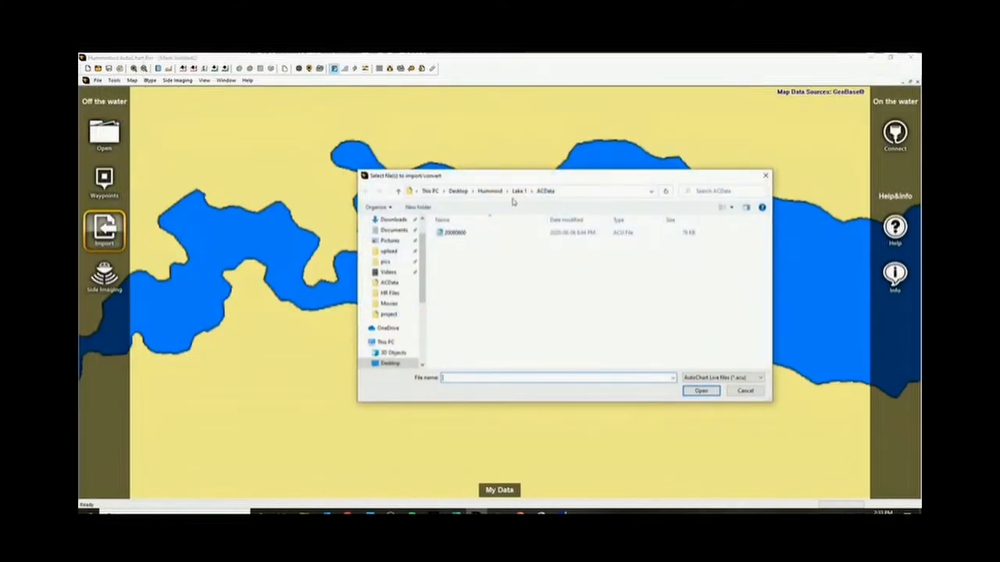
Convert the Lake 1 Shoreline Google Earth KML from Lake 1 > Tracks and acknowledge the conversion
left_click(518, 191)
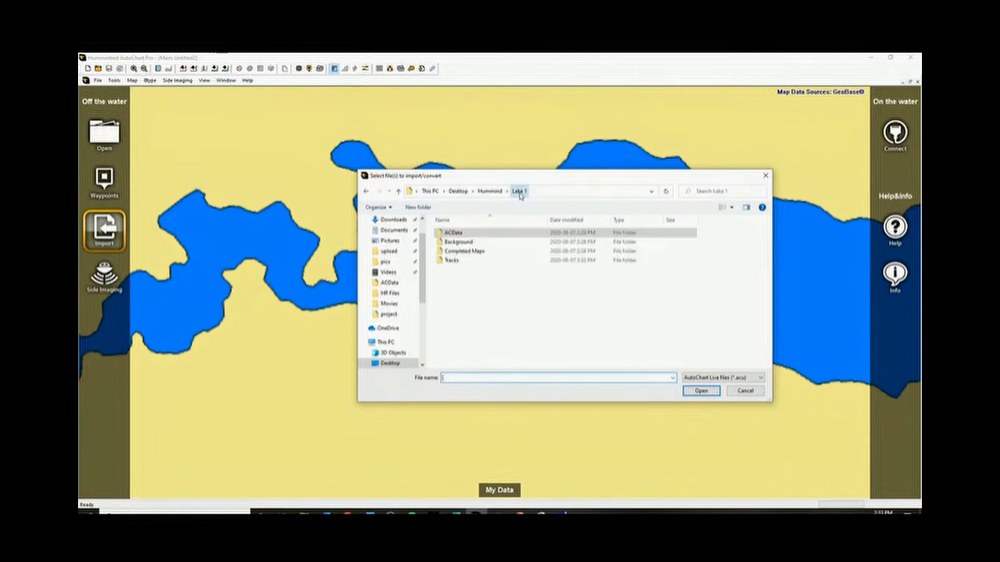
double_click(454, 260)
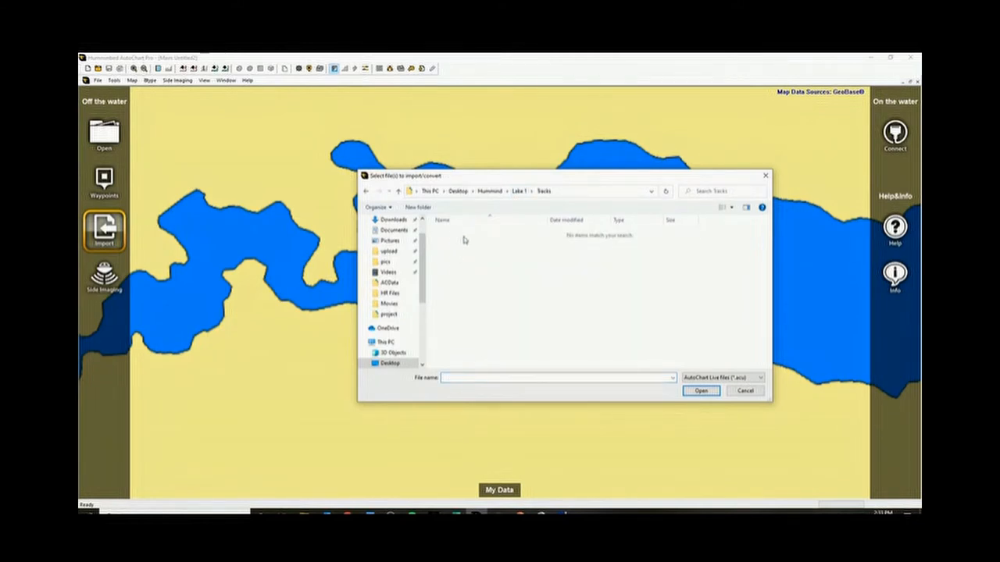
left_click(763, 378)
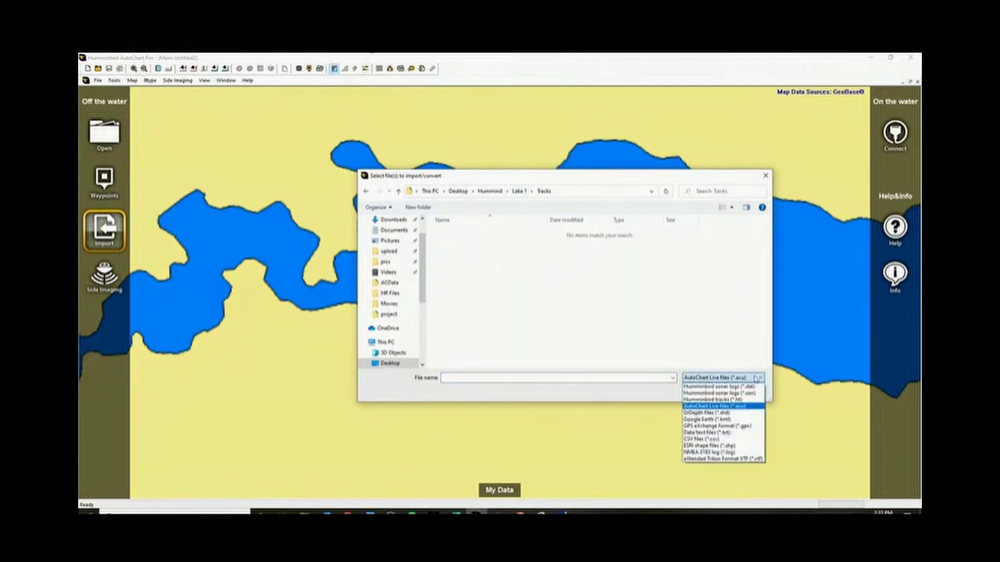
left_click(726, 420)
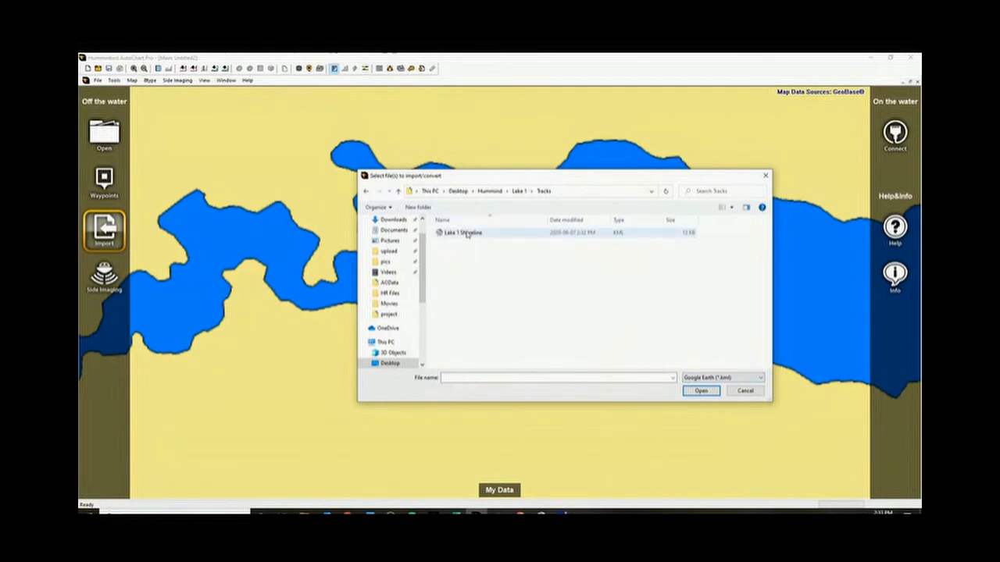
left_click(463, 233)
left_click(700, 391)
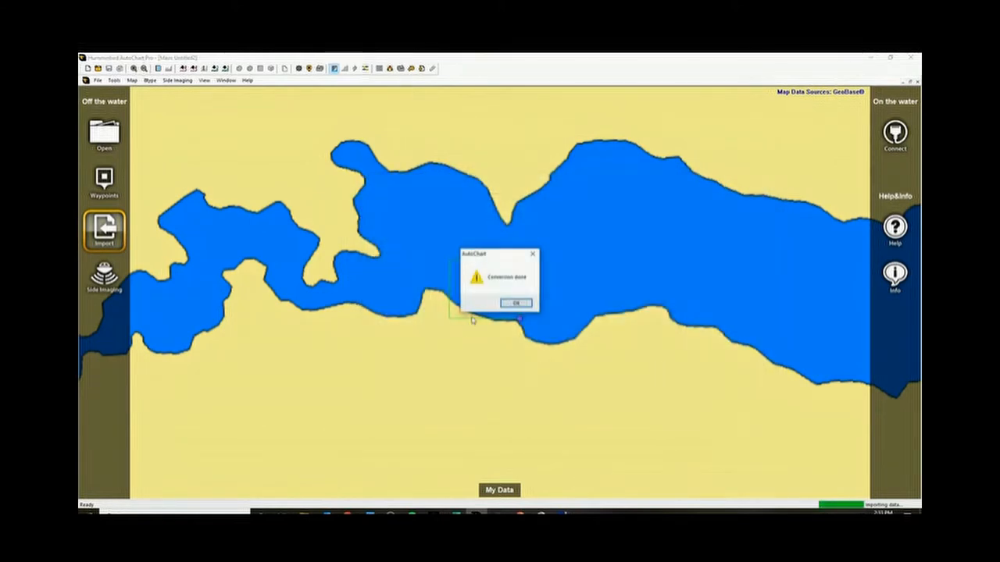
left_click(516, 303)
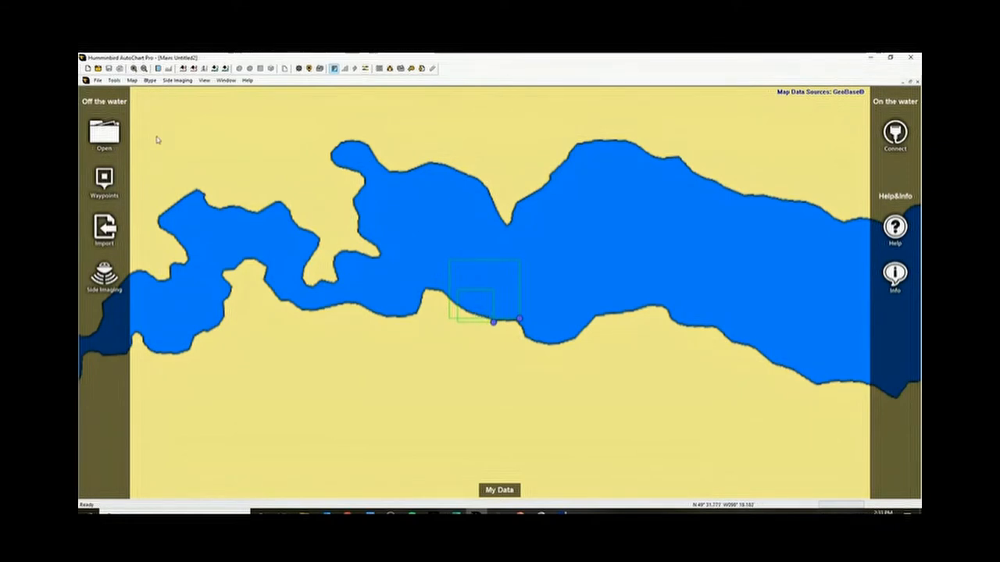
Open the converted Lake 1 Shoreline chart so its red outline shows on the grid
left_click(107, 138)
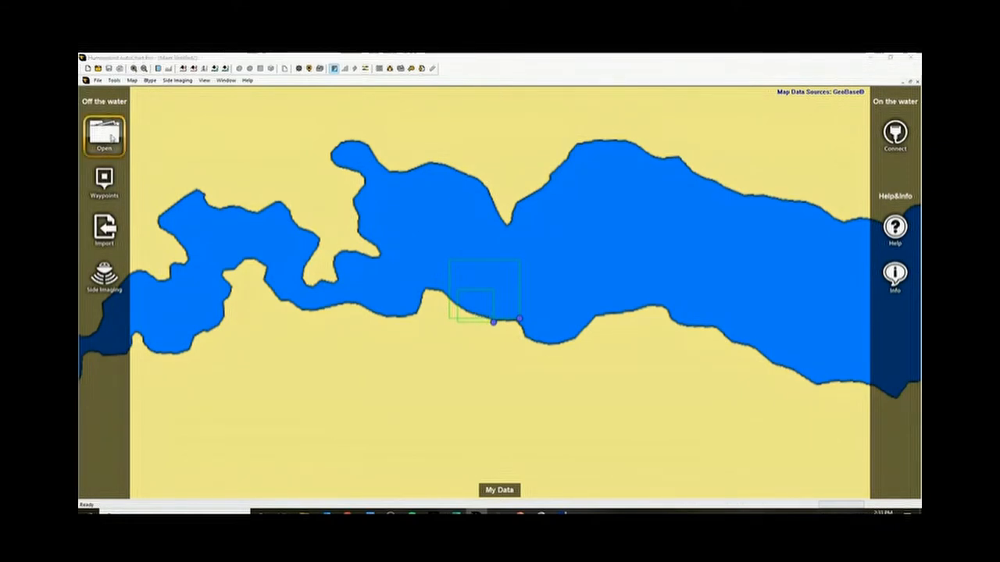
left_click(461, 233)
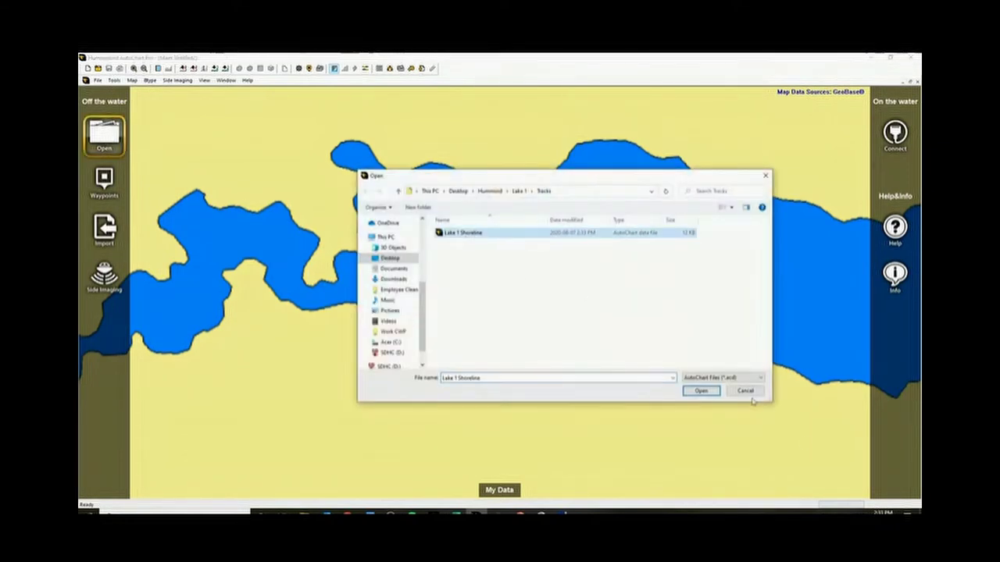
left_click(701, 391)
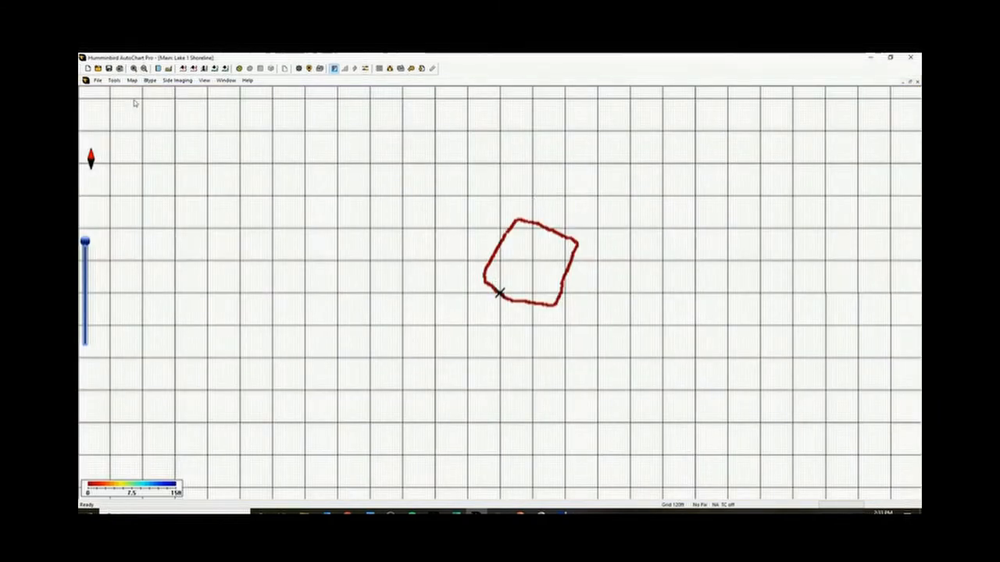
Browse the File menu's open-for-editing option and back out without loading another file
left_click(97, 81)
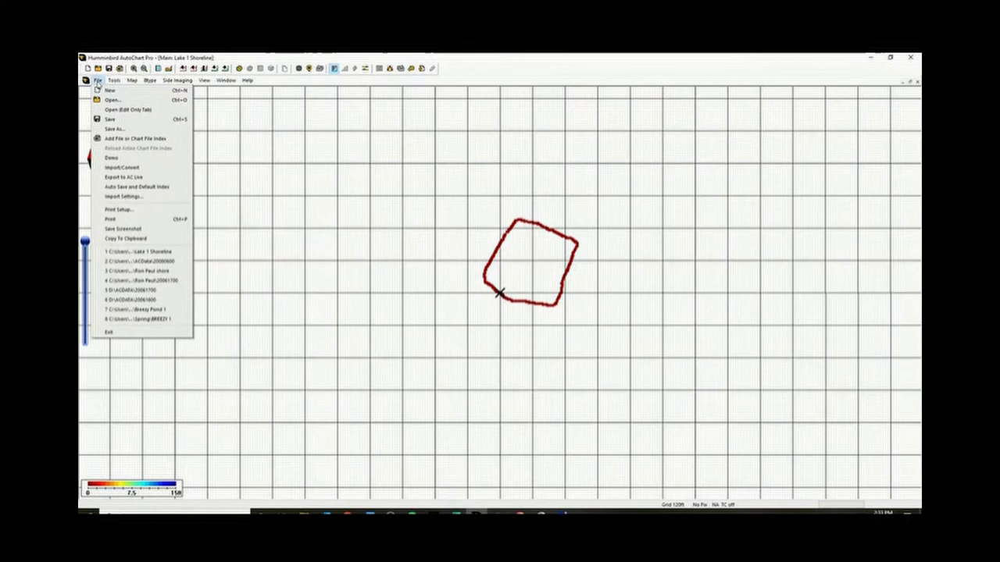
left_click(133, 114)
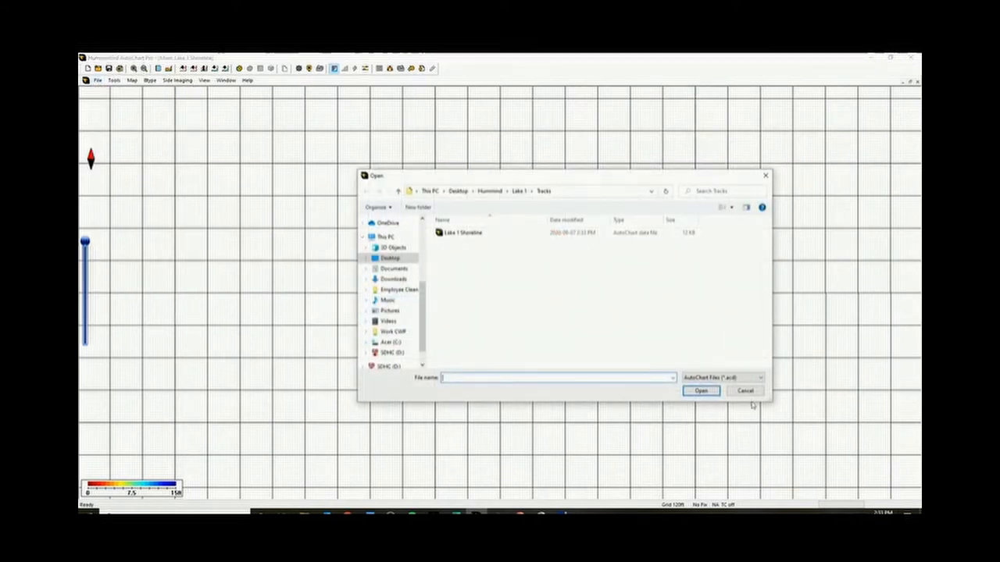
double_click(461, 231)
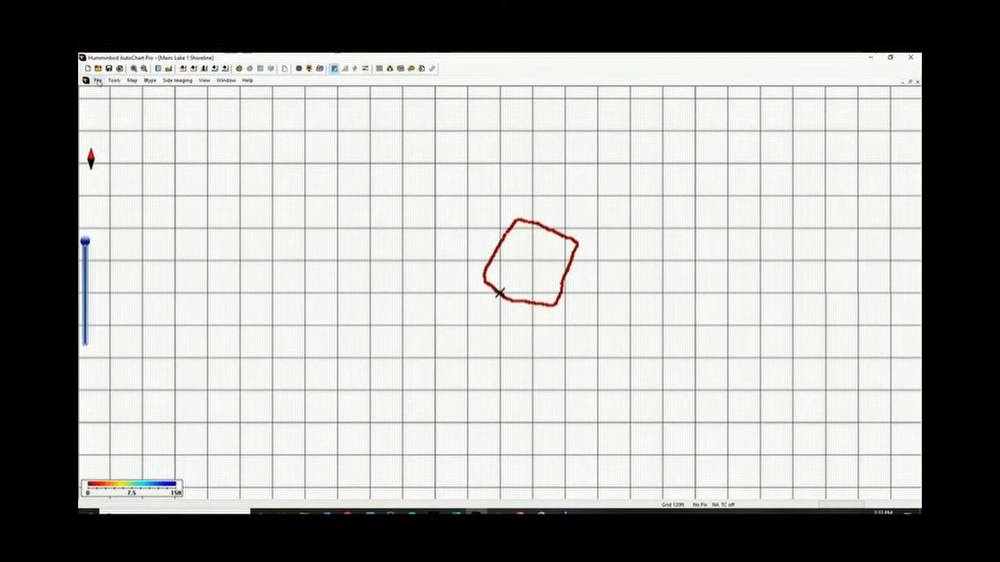
left_click(98, 81)
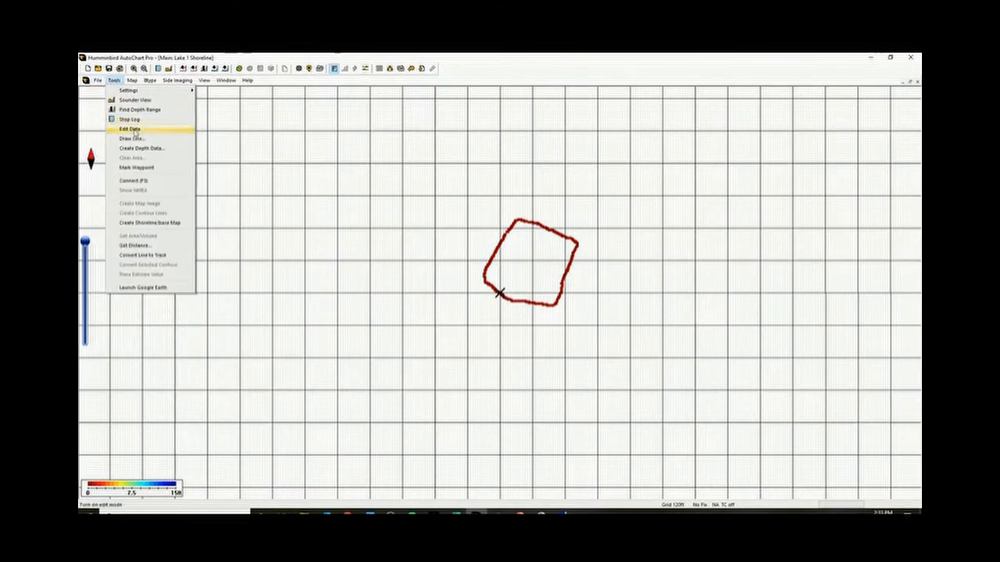
Enable Tools > Edit Data on the Lake 1 Shoreline chart
left_click(134, 129)
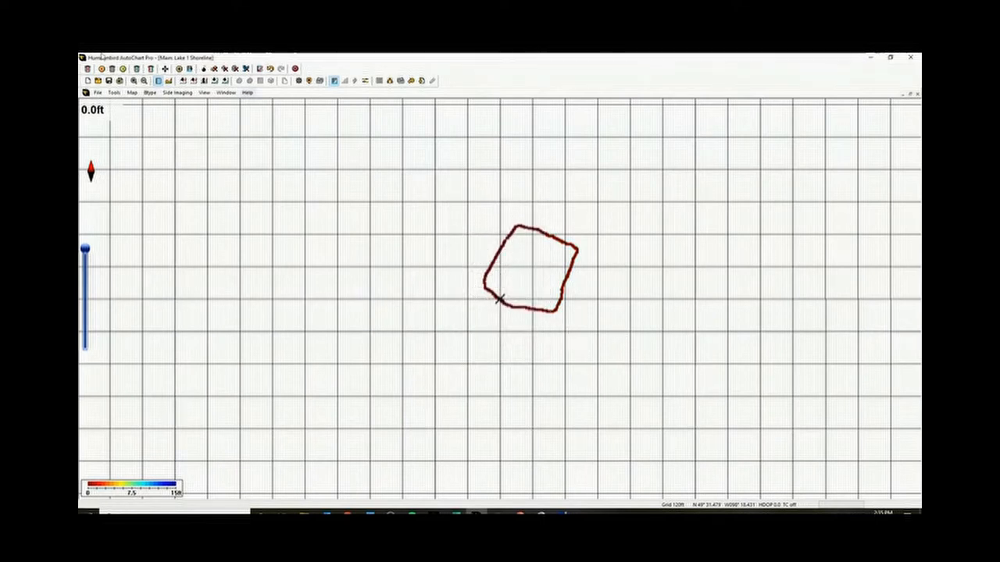
Reset the chart, load this spot's survey tracks with Map Here, and generate the depth map
left_click(86, 81)
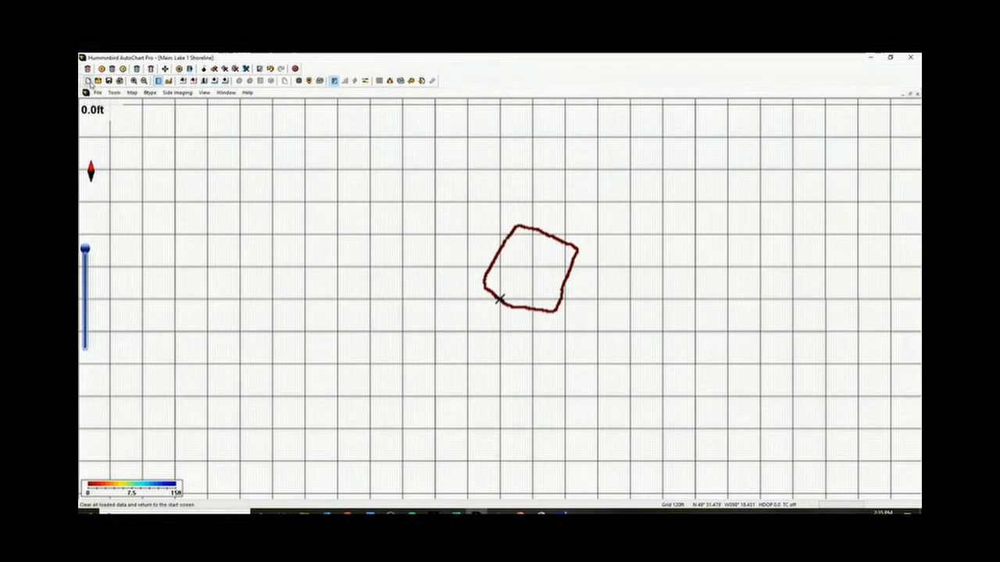
left_click(465, 303)
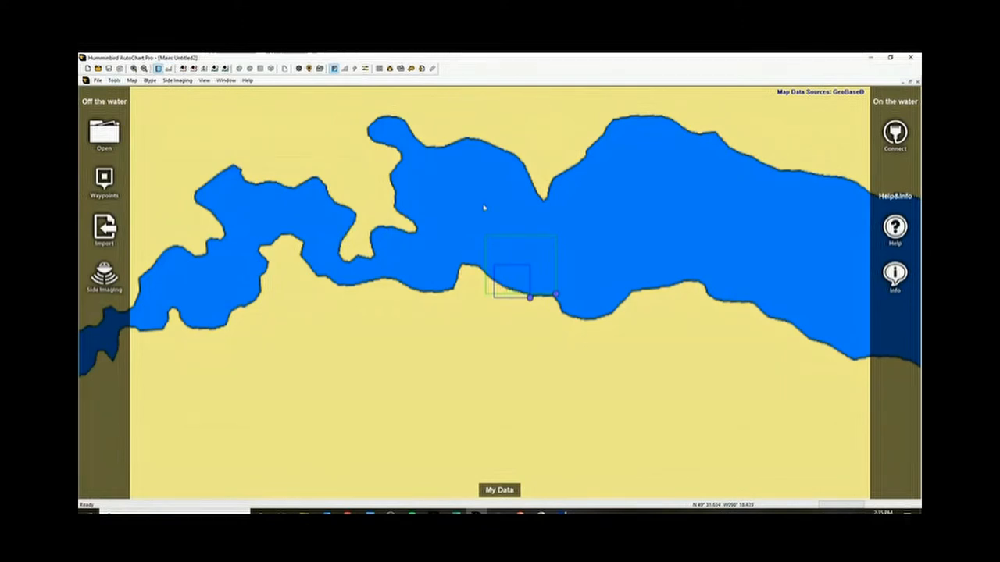
scroll(500, 285, "down", 2)
scroll(500, 285, "up", 1)
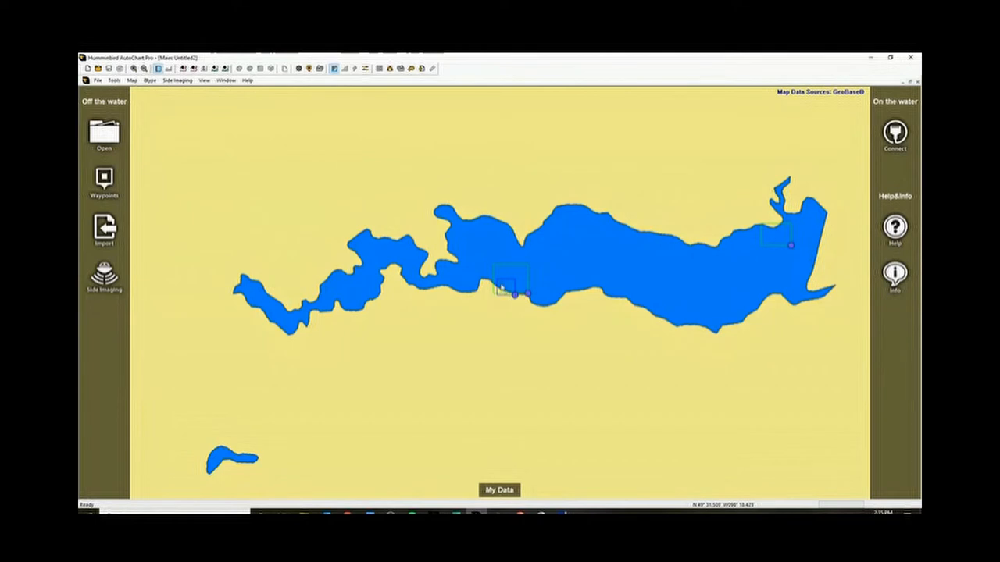
right_click(502, 287)
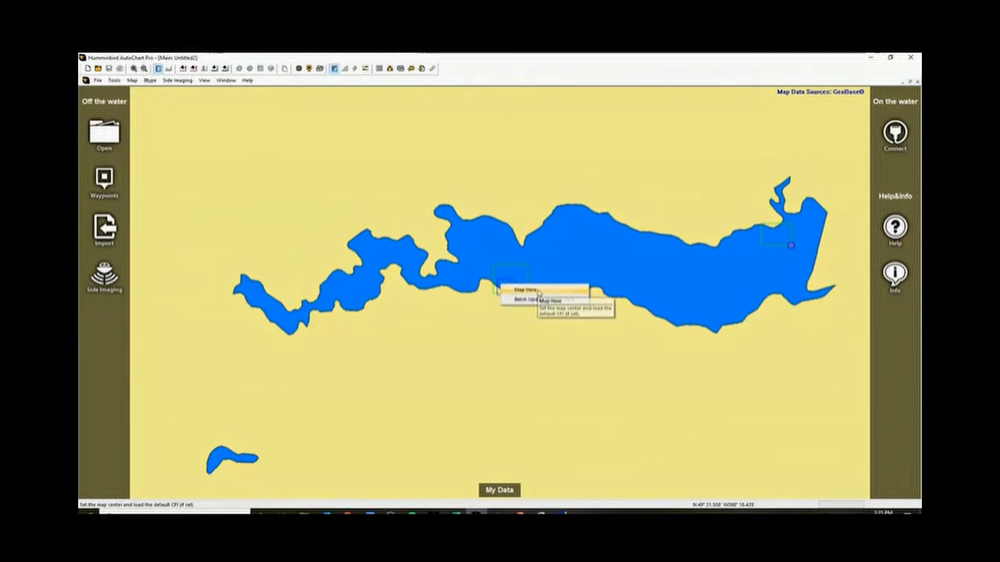
left_click(539, 295)
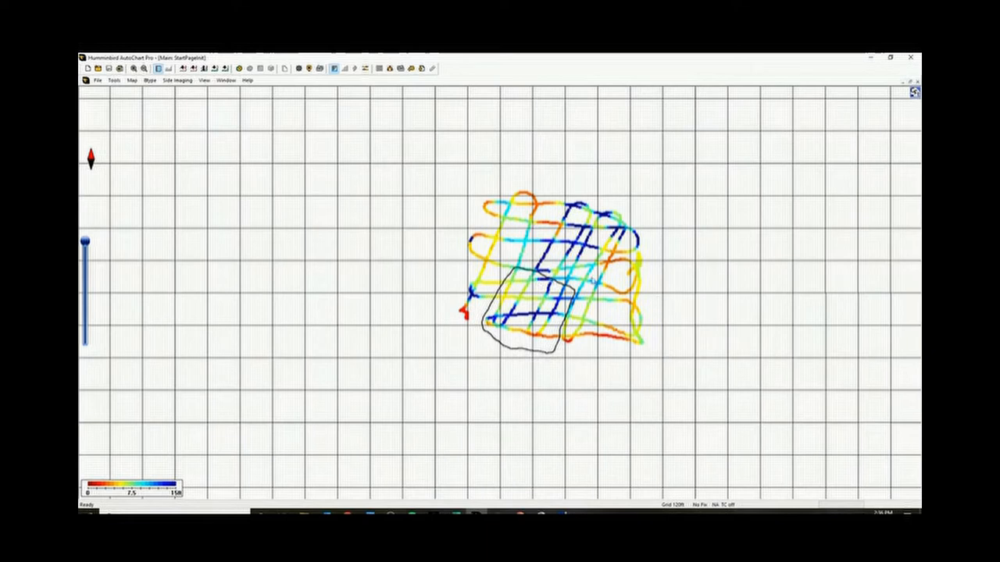
left_click(239, 68)
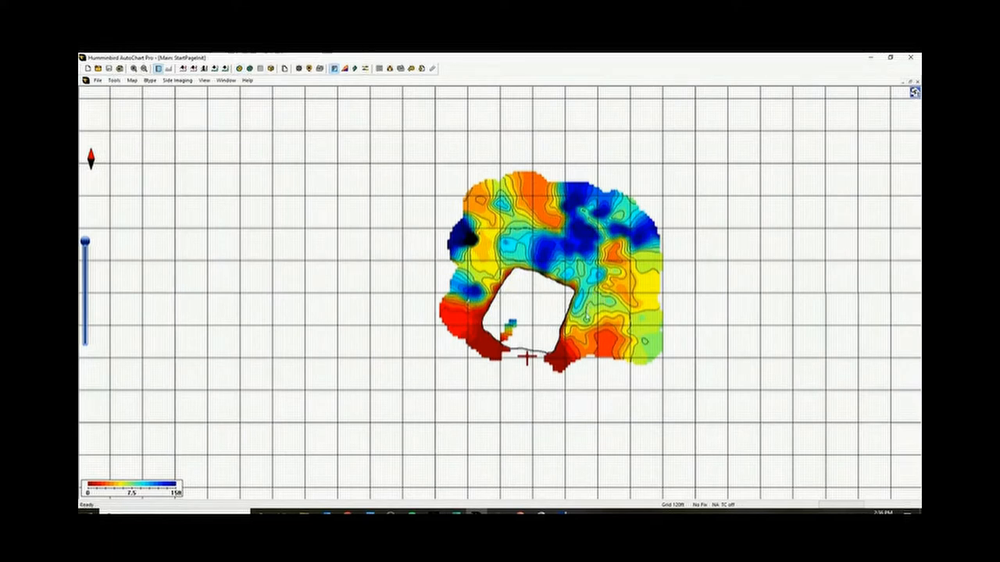
Turn on Edit Data mode on the filled contour depth map
left_click(114, 81)
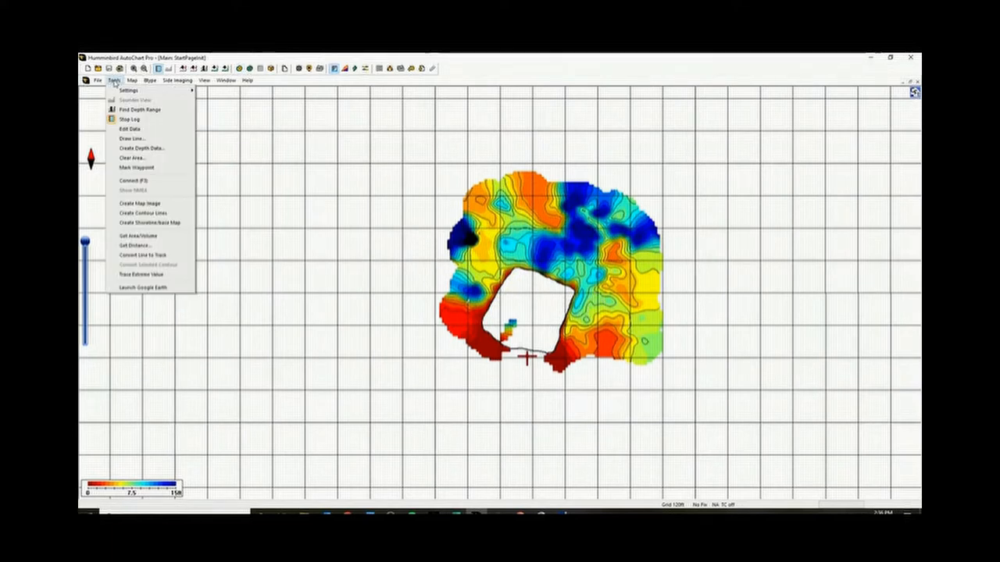
left_click(141, 130)
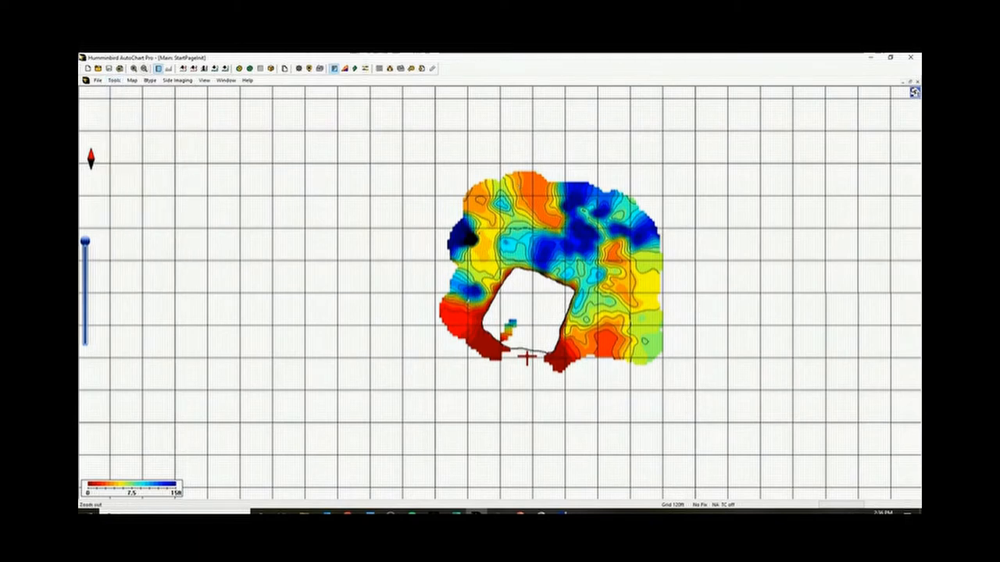
left_click(98, 80)
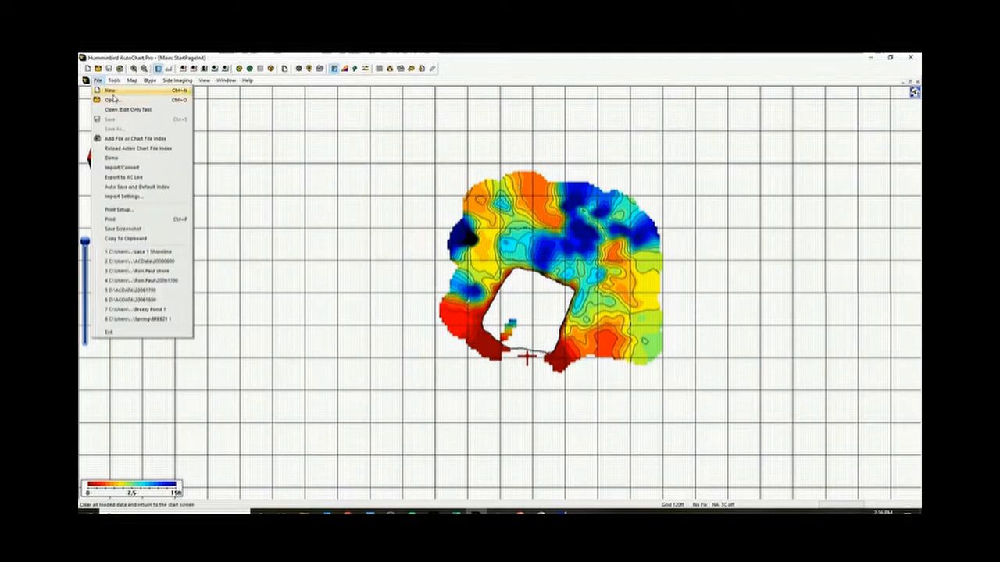
Start a fresh chart and load the Lake 1 Shoreline file
left_click(109, 102)
left_click(104, 137)
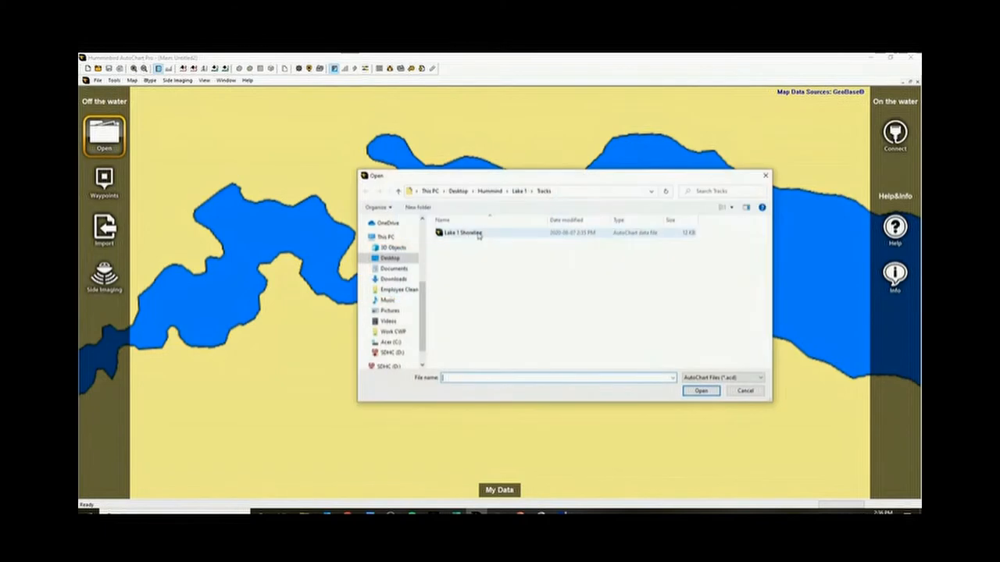
left_click(461, 233)
left_click(700, 391)
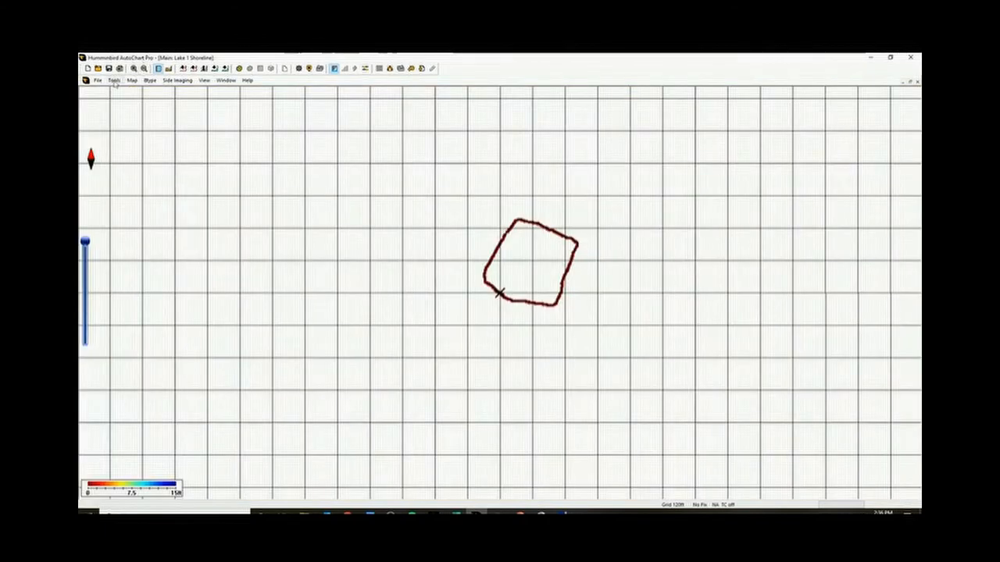
Set the track's data type to Loop with water to the right, then close the file via the save prompt
left_click(114, 80)
left_click(129, 120)
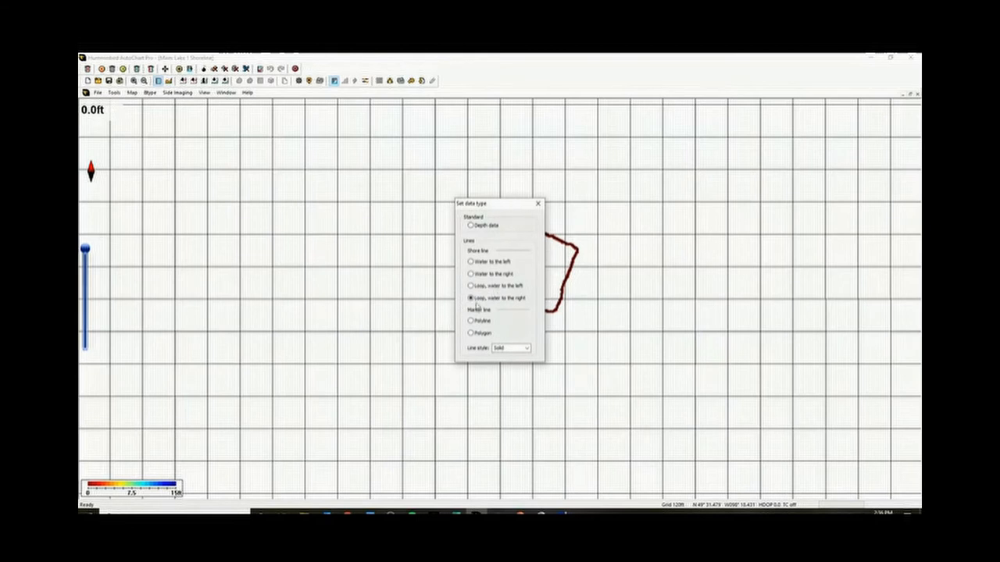
left_click(538, 204)
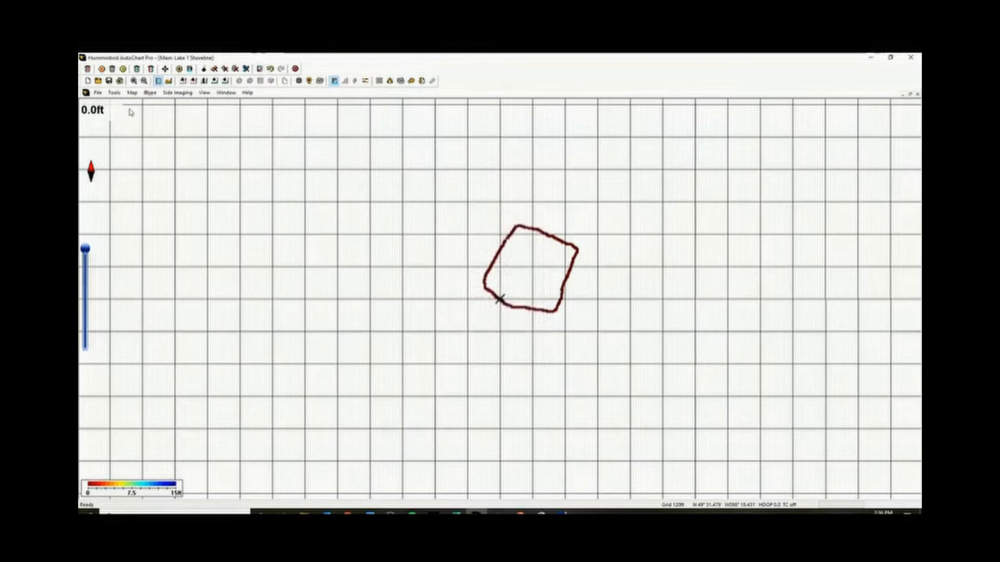
left_click(98, 92)
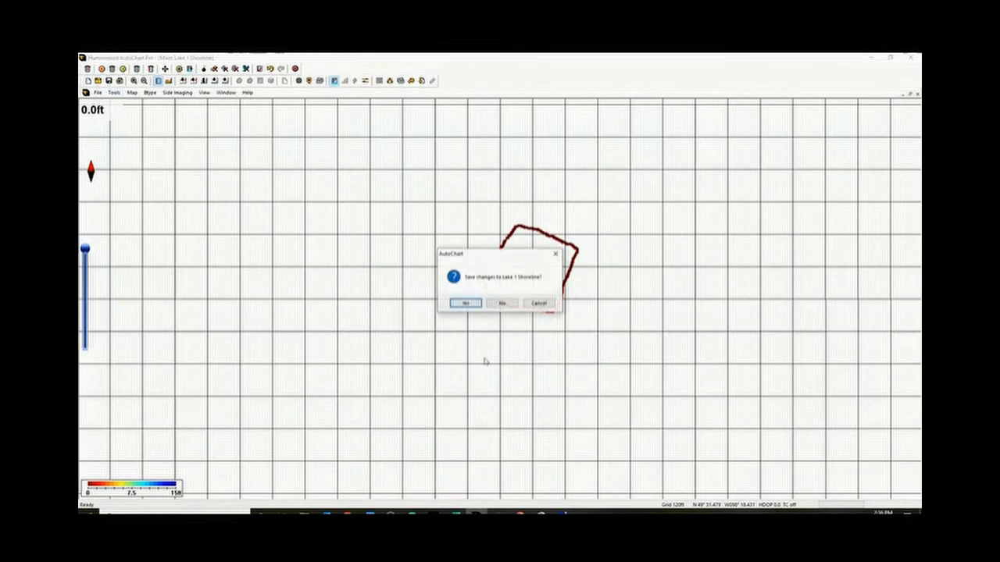
left_click(464, 303)
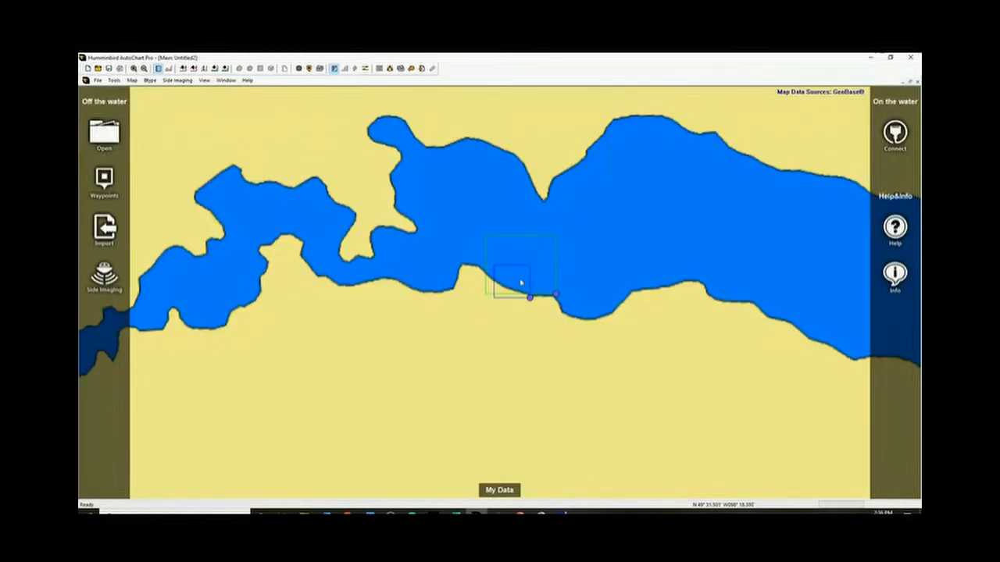
Load this area's survey data with Map Here and generate the depth contour map
right_click(518, 279)
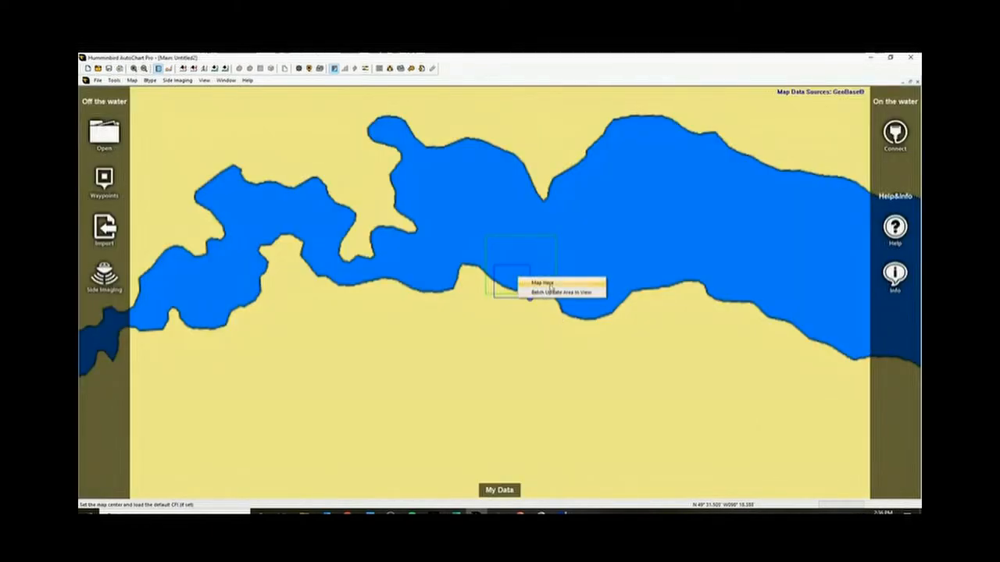
left_click(547, 290)
left_click(226, 68)
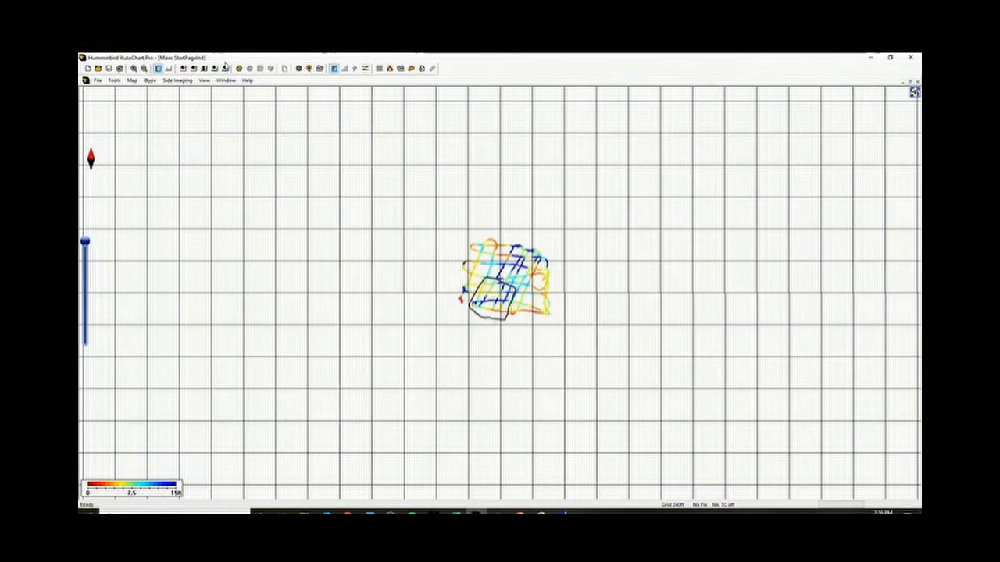
scroll(421, 301, "down", 3)
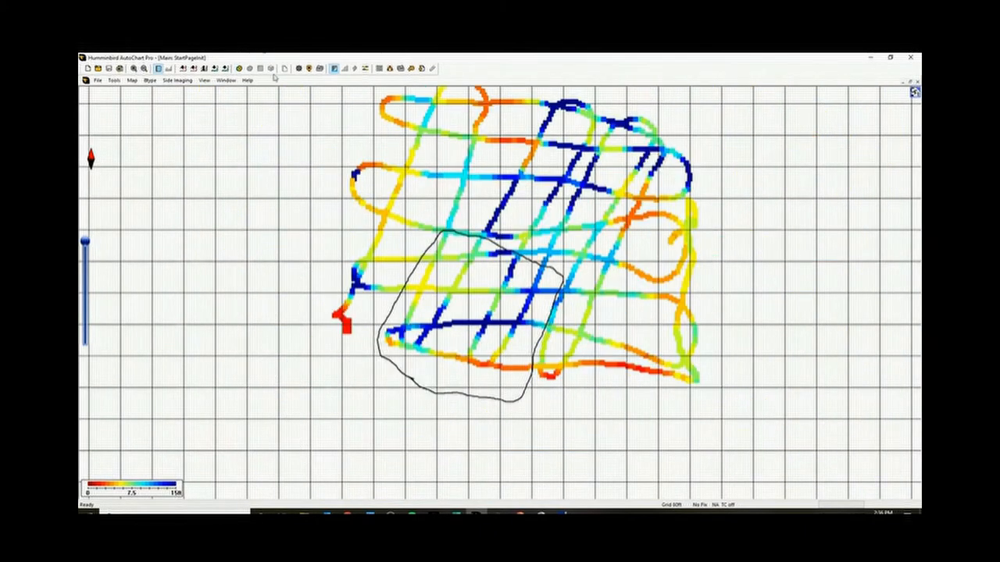
left_click(240, 68)
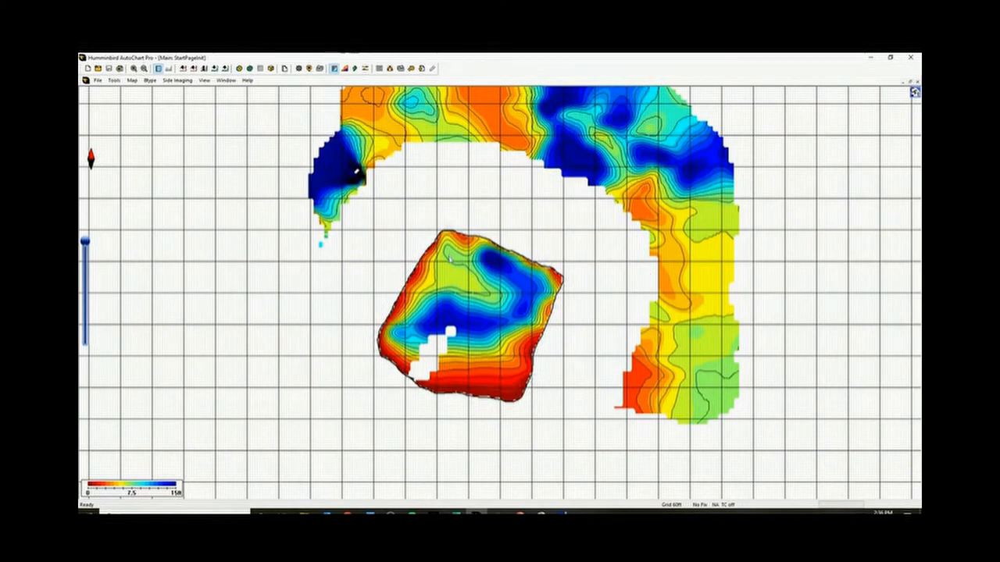
scroll(451, 258, "down", 3)
scroll(450, 258, "up", 3)
scroll(520, 285, "down", 2)
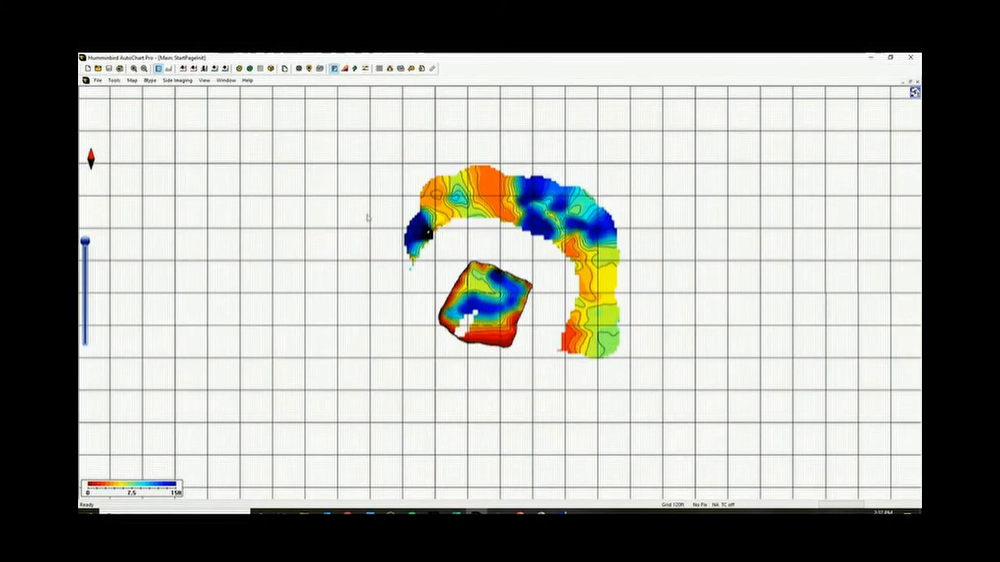
Clear an eight-point polygon drawn around the stray outer arc of depth data
left_click(113, 81)
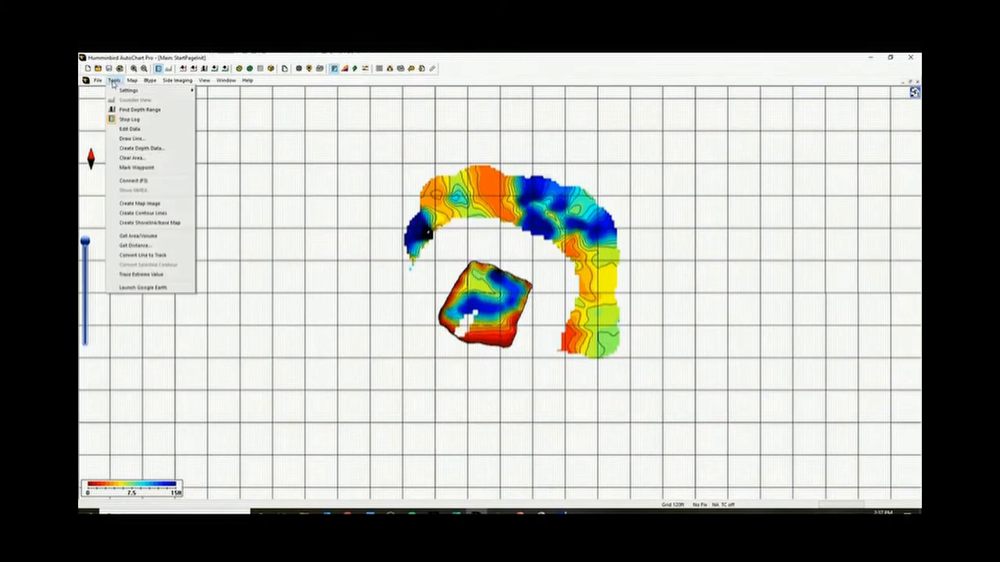
left_click(134, 163)
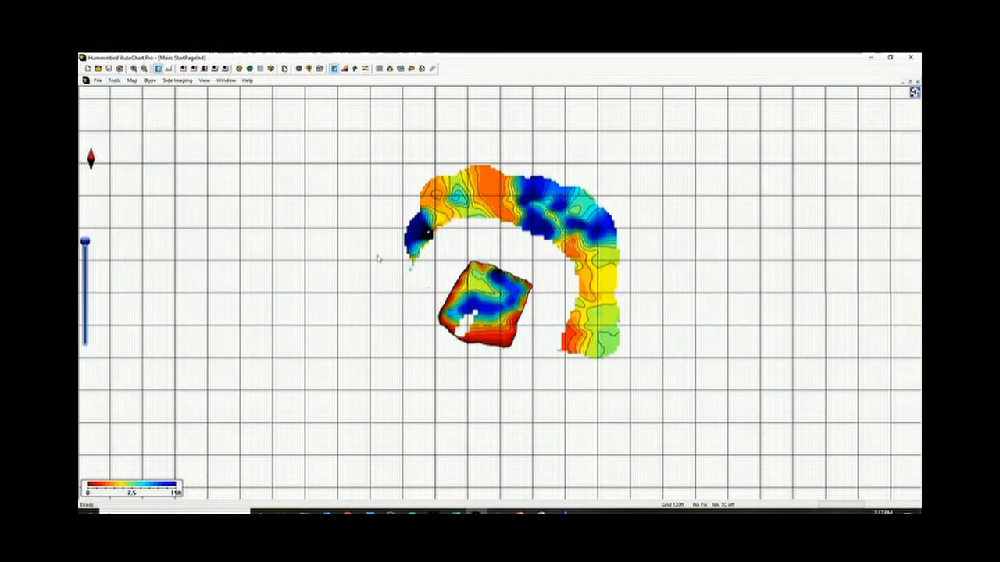
left_click(408, 203)
left_click(492, 126)
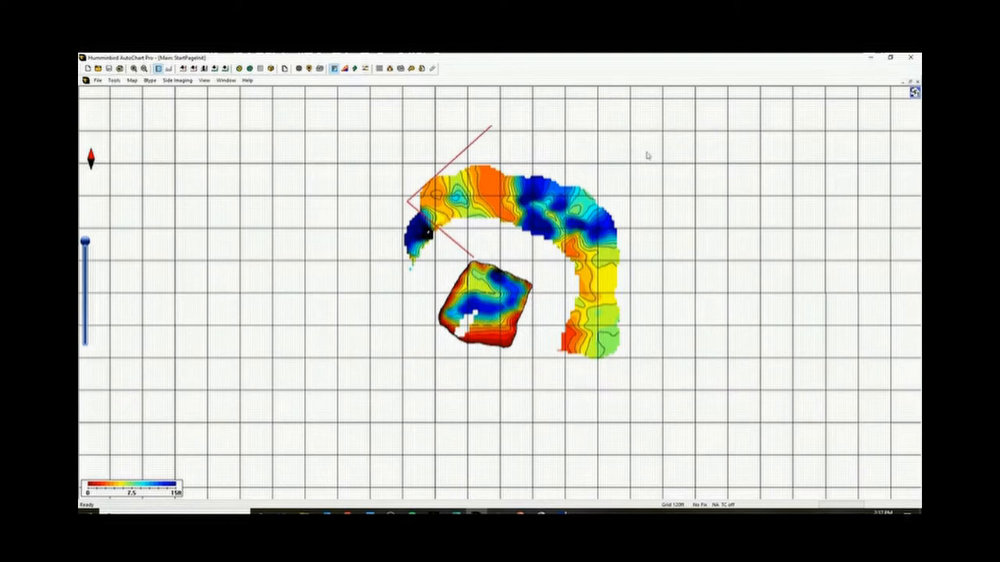
left_click(705, 152)
left_click(810, 311)
left_click(717, 367)
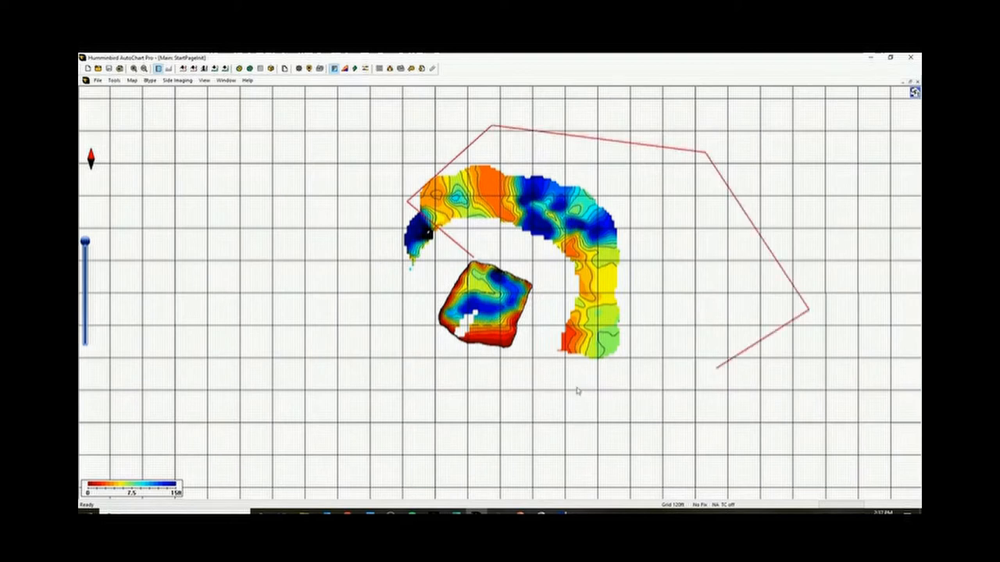
left_click(624, 364)
left_click(551, 323)
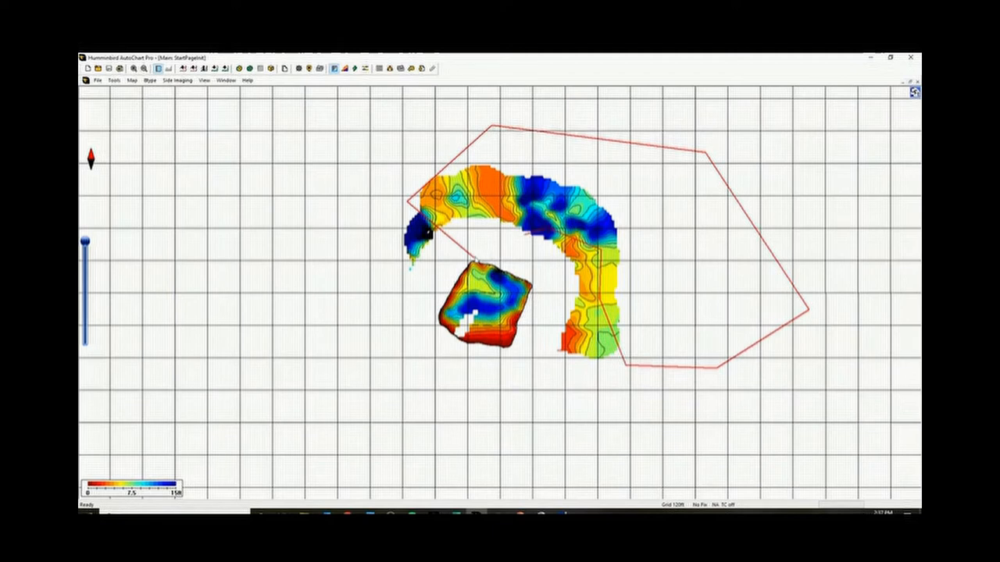
left_click(478, 247)
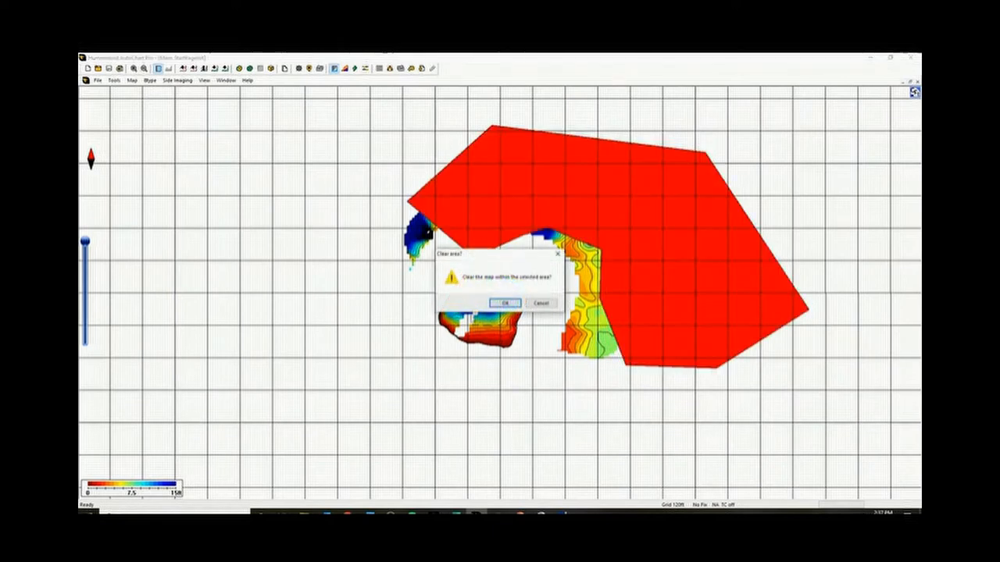
left_click(495, 303)
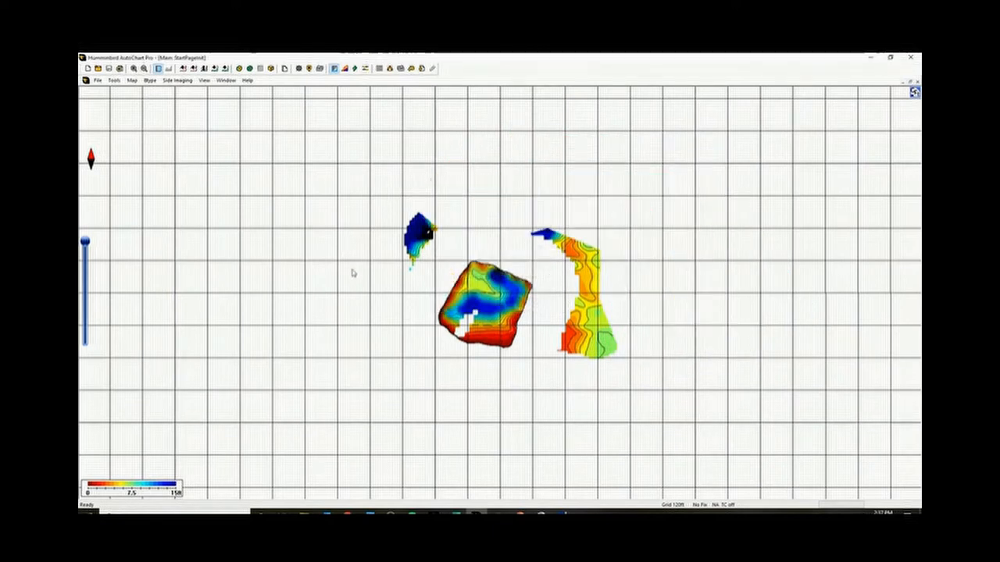
Clear a polygon outlined around the small blue patch left of the shoreline square
left_click(114, 81)
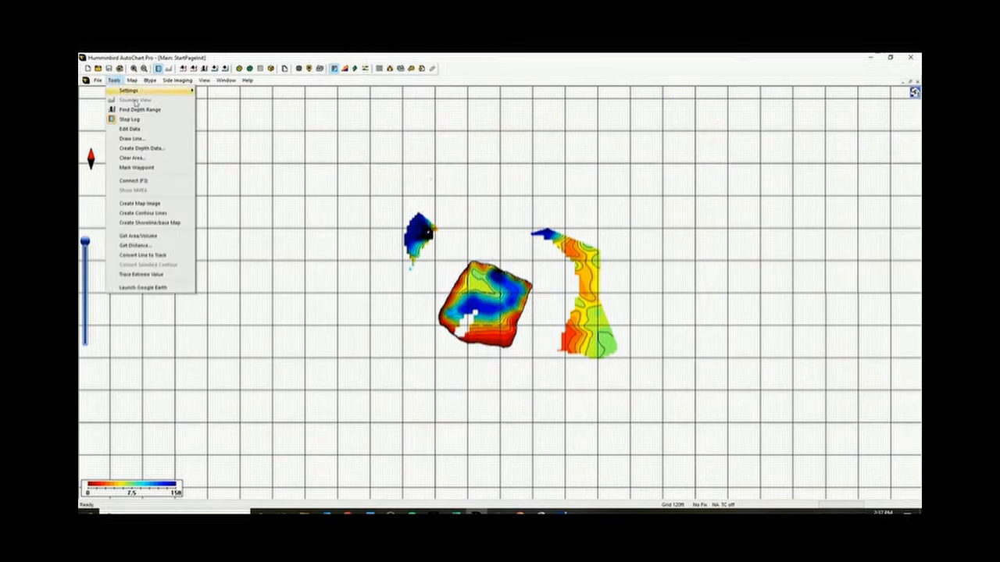
left_click(137, 158)
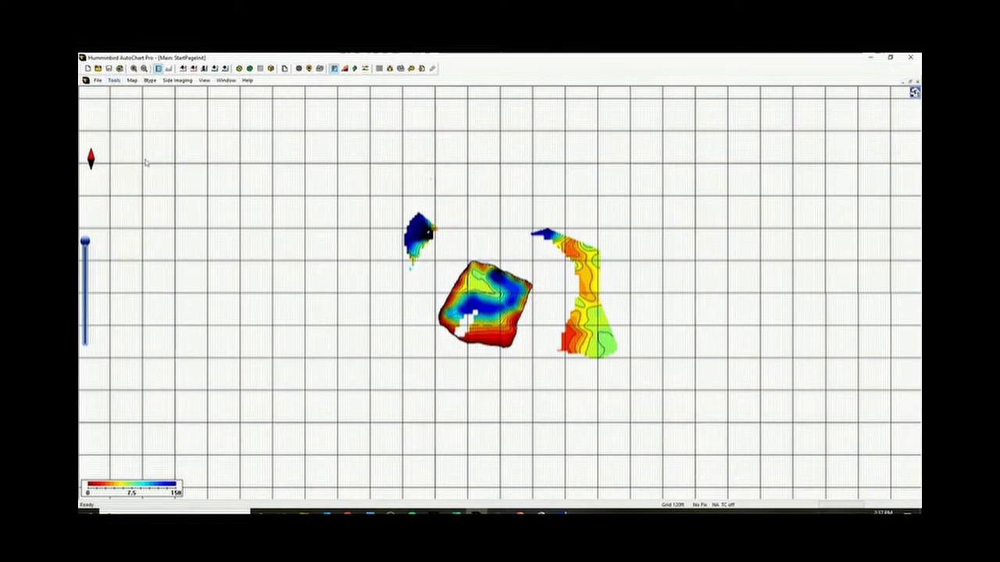
left_click(365, 267)
left_click(378, 189)
left_click(436, 173)
left_click(449, 251)
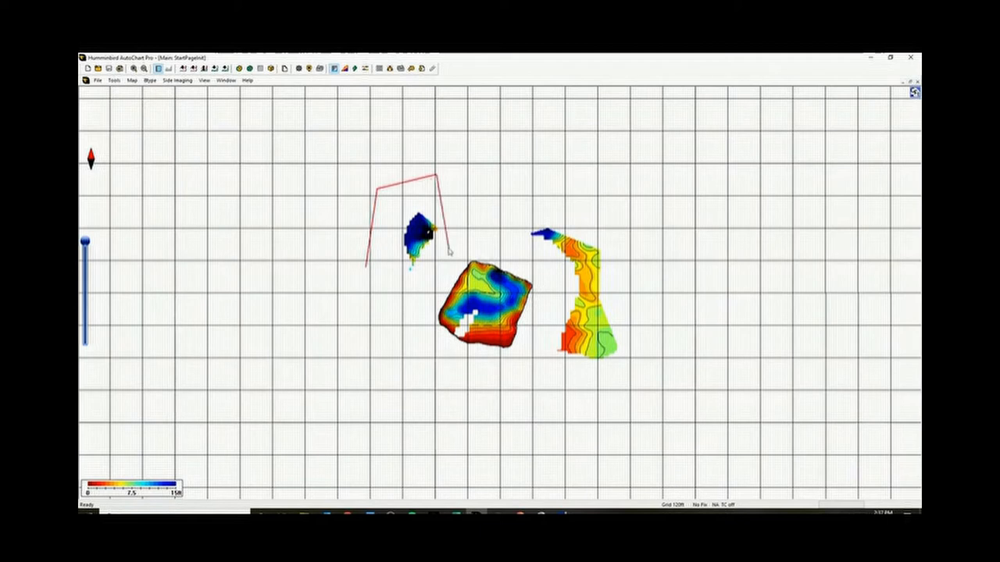
left_click(414, 286)
left_click(372, 274)
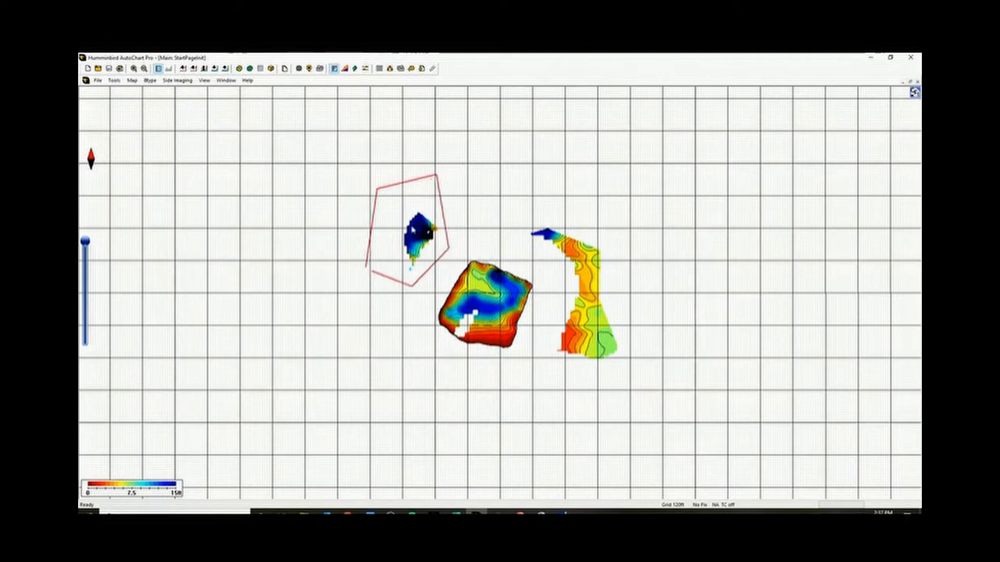
left_click(419, 232)
left_click(504, 304)
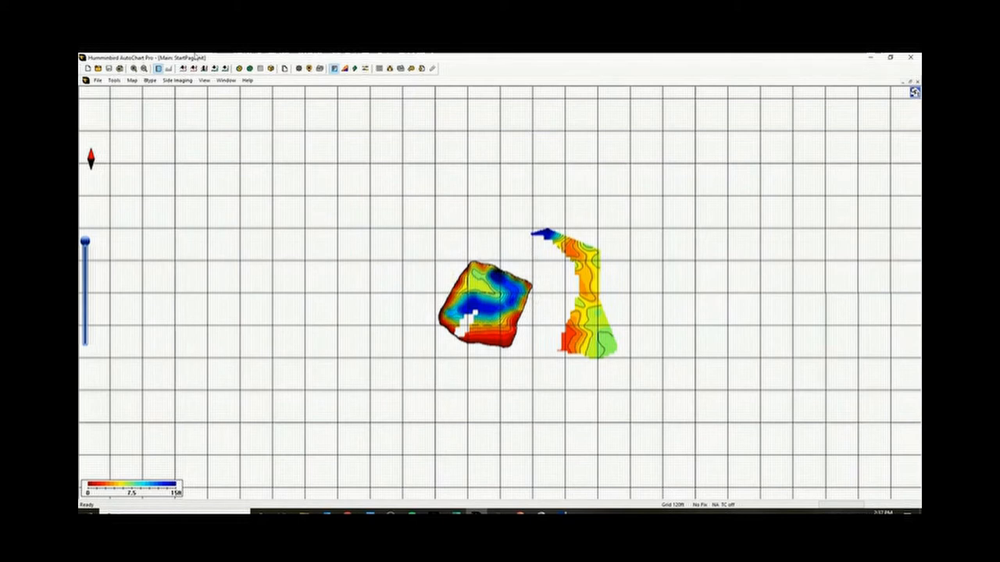
left_click(114, 80)
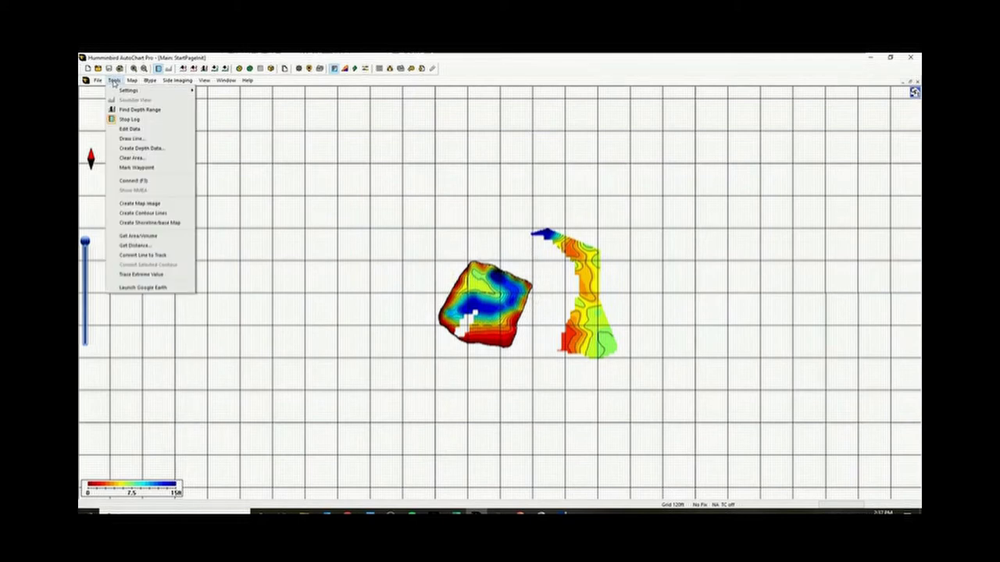
Outline a nine-point Clear Area polygon around the stray right-hand track to delete it
left_click(139, 158)
left_click(503, 226)
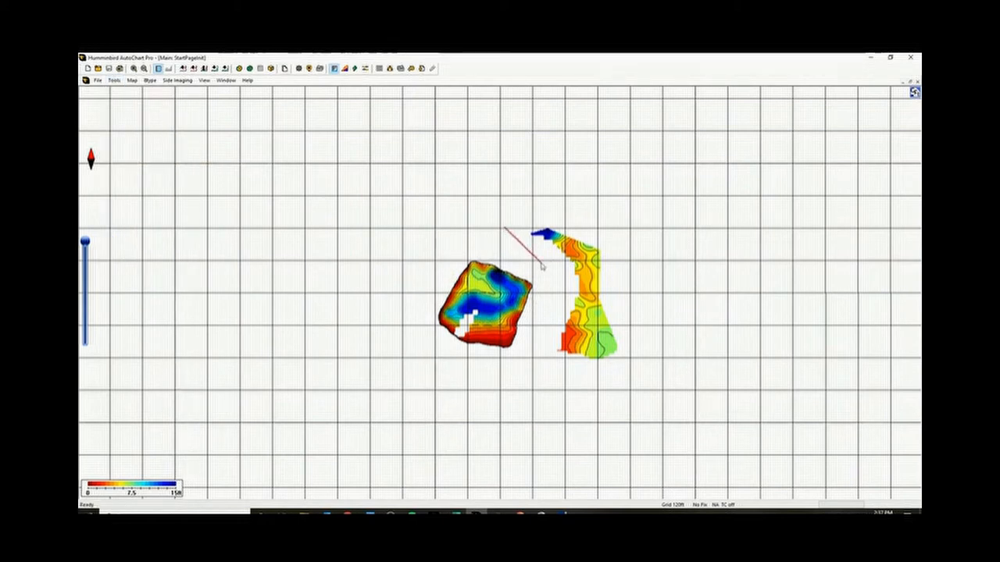
left_click(540, 264)
left_click(544, 349)
left_click(554, 377)
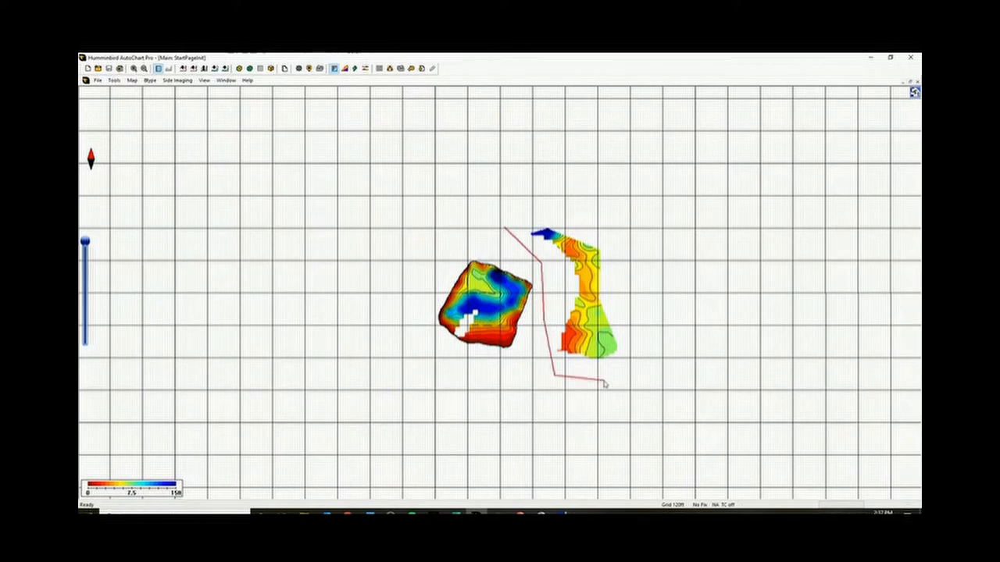
left_click(603, 381)
left_click(652, 328)
left_click(621, 242)
left_click(592, 211)
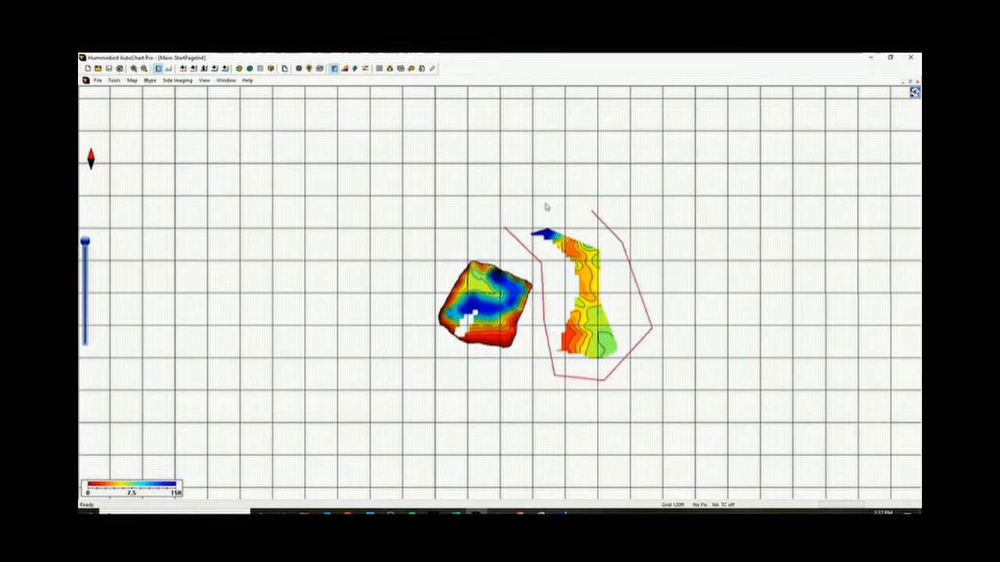
left_click(545, 202)
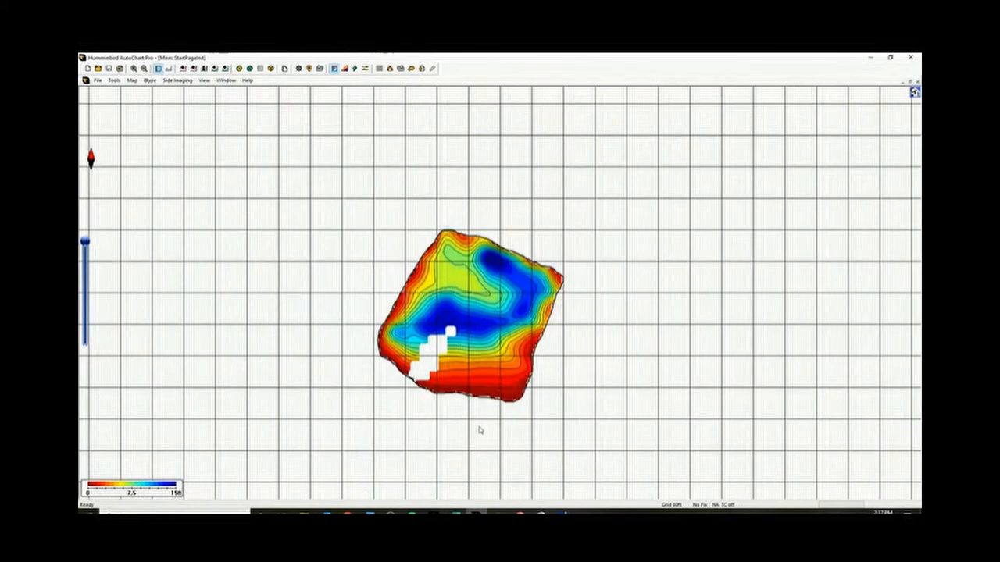
scroll(455, 356, "up", 2)
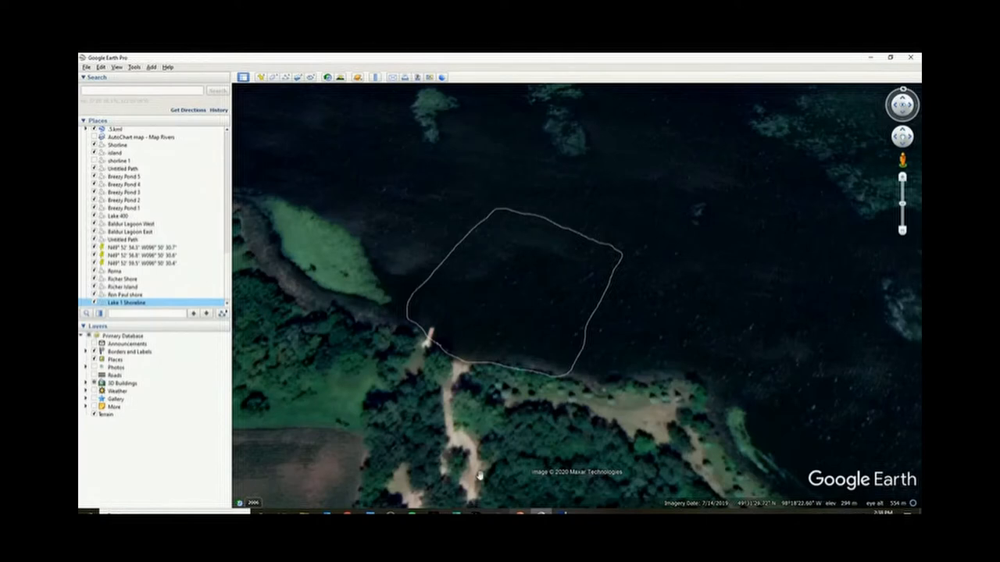
scroll(450, 345, "up", 2)
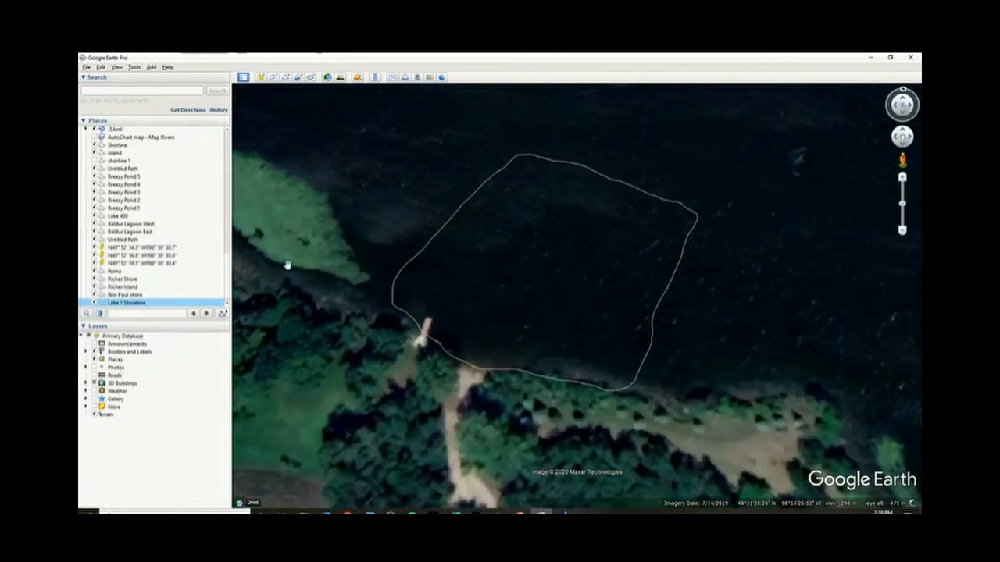
Sketch a looping path inside the lake shoreline and name it Depth Lak 1
left_click(292, 79)
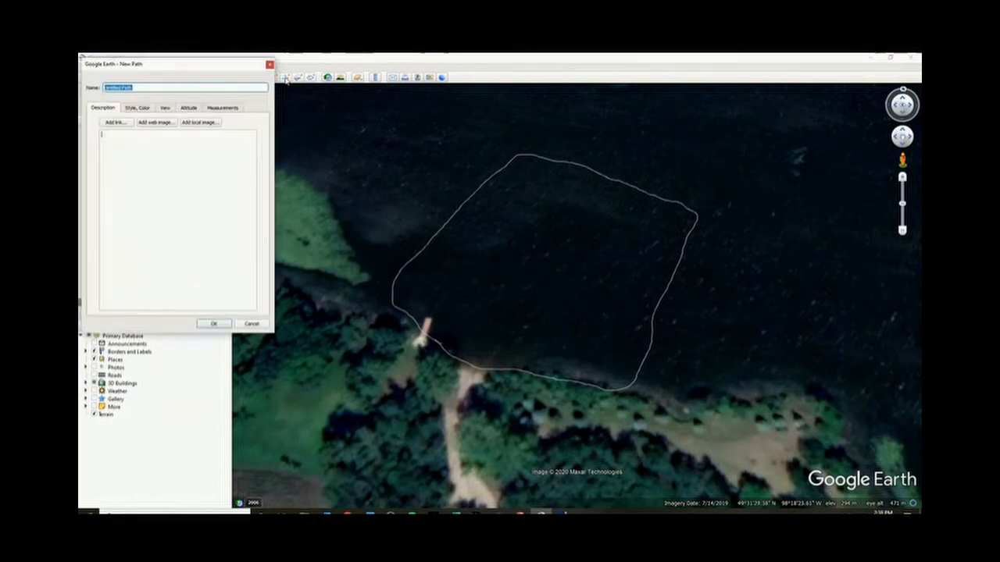
left_click(457, 353)
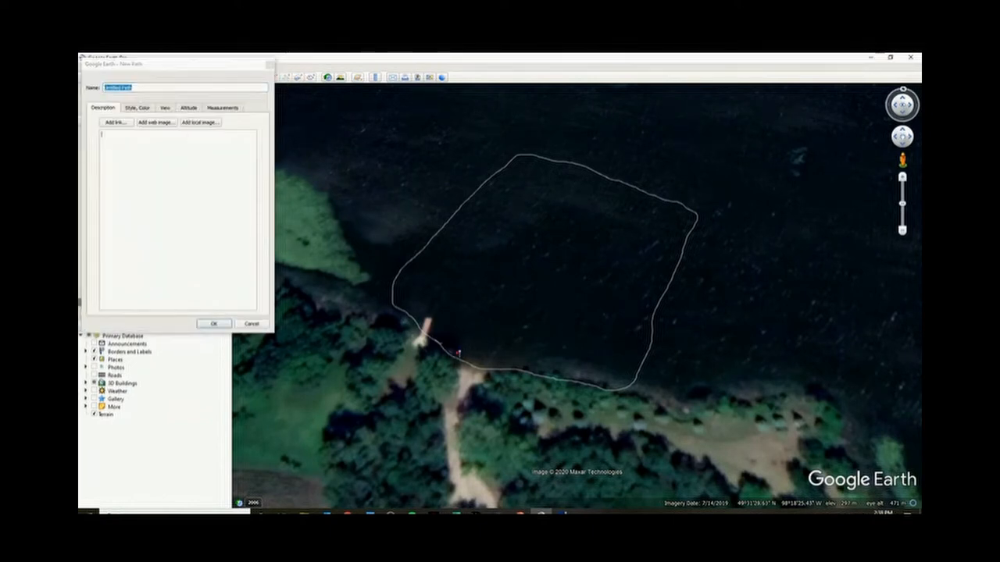
mouse_move(493, 301)
left_mouse_down()
mouse_move(504, 298)
mouse_move(499, 351)
mouse_move(524, 312)
left_mouse_up()
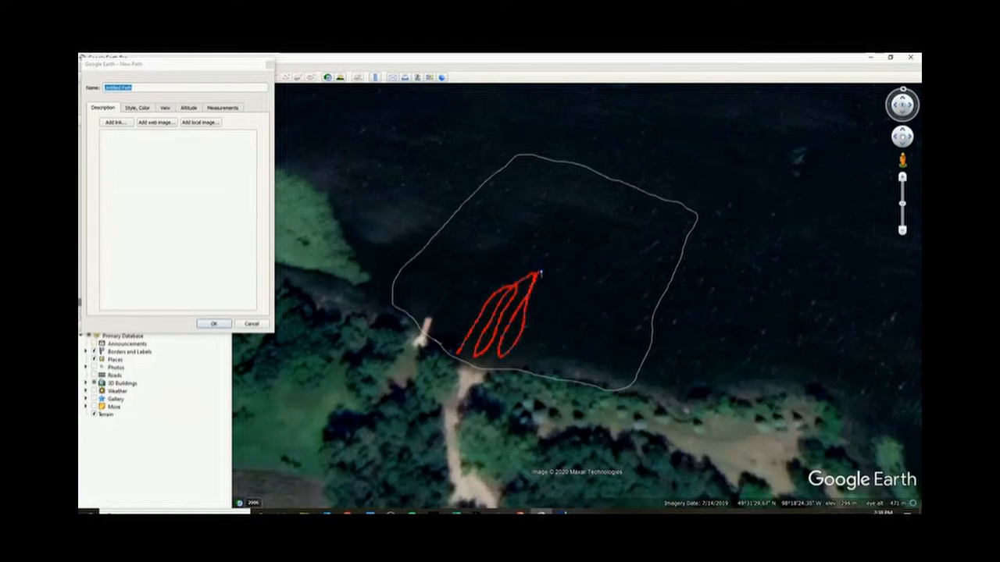
mouse_move(539, 273)
left_mouse_down()
mouse_move(516, 336)
mouse_move(480, 359)
mouse_move(525, 273)
mouse_move(500, 335)
left_mouse_up()
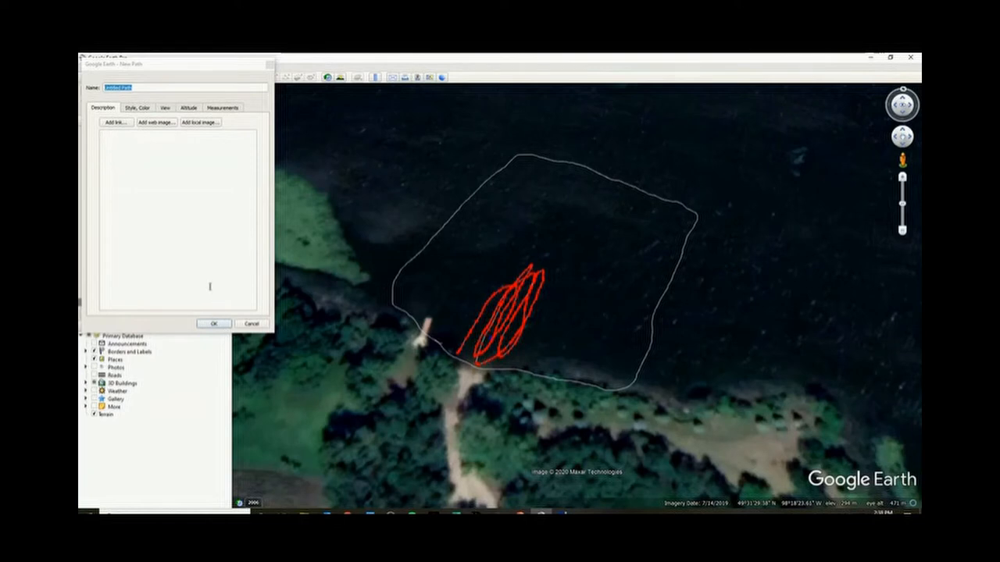
left_click(188, 87)
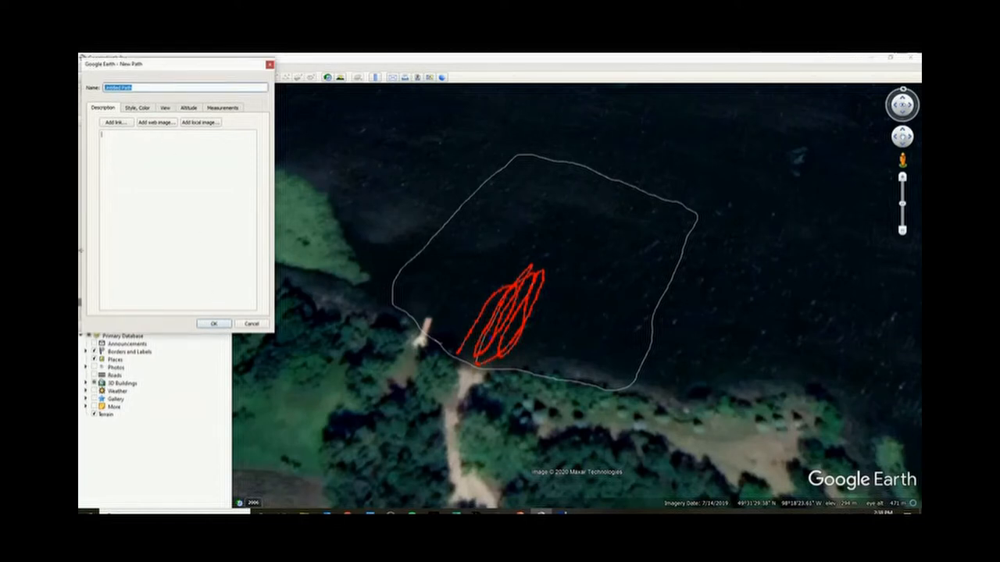
type("Di")
type("pth Lak 1")
left_click(210, 323)
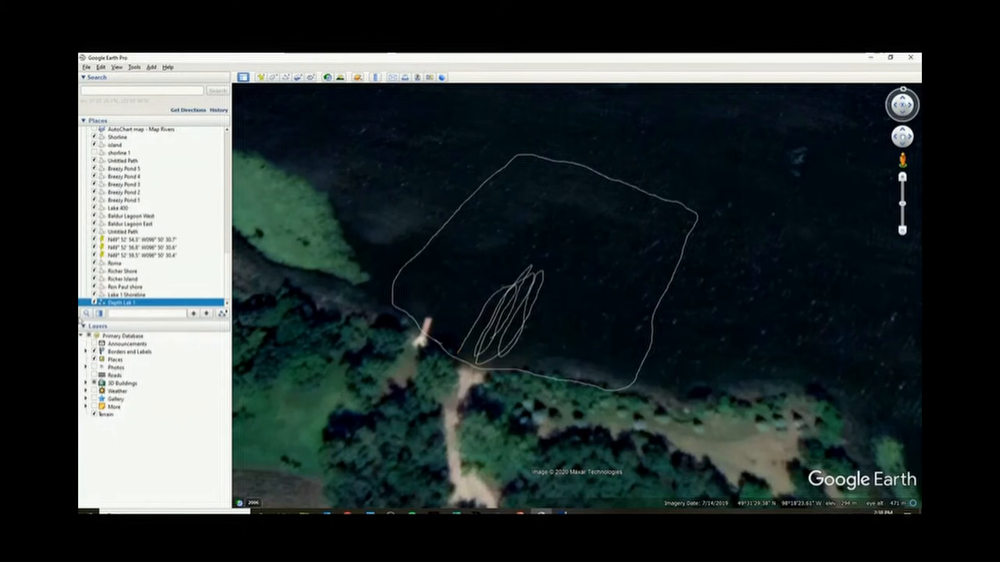
Save the Depth Lak 1 path as a KML file via Save Place As
right_click(134, 304)
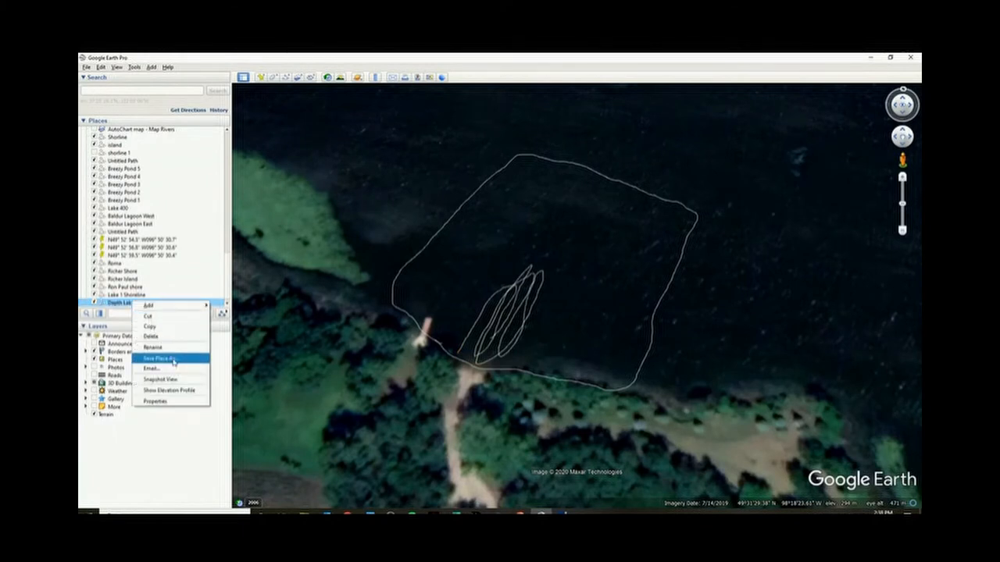
left_click(189, 397)
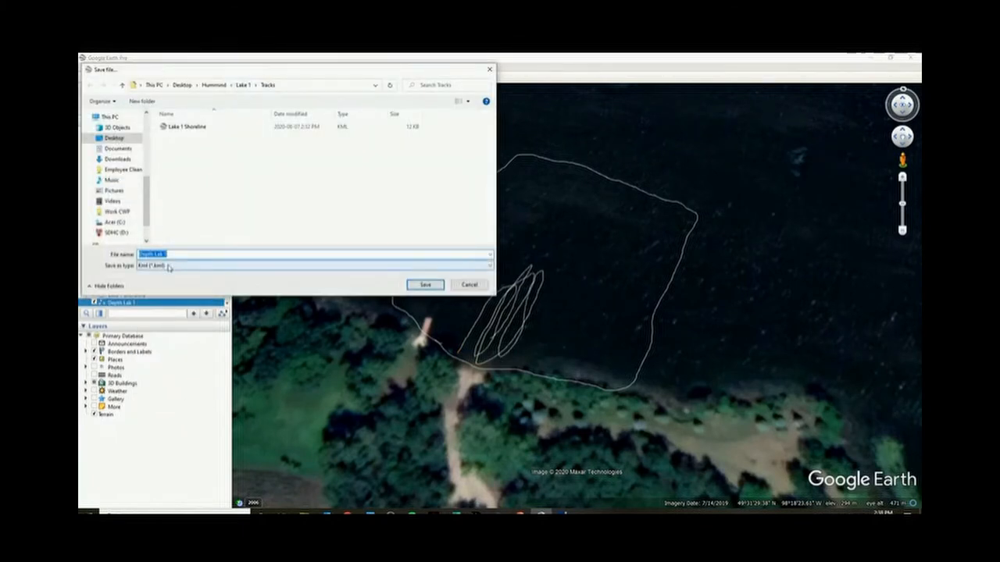
left_click(426, 285)
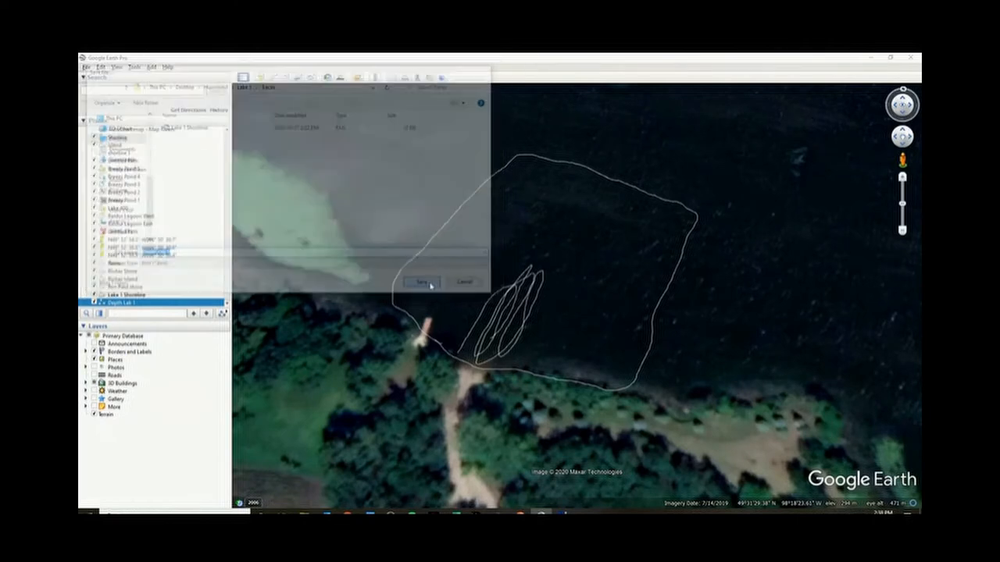
Back in AutoChart, import the Depth Lak 1 KML and acknowledge the Conversion done message
key("alt+Tab")
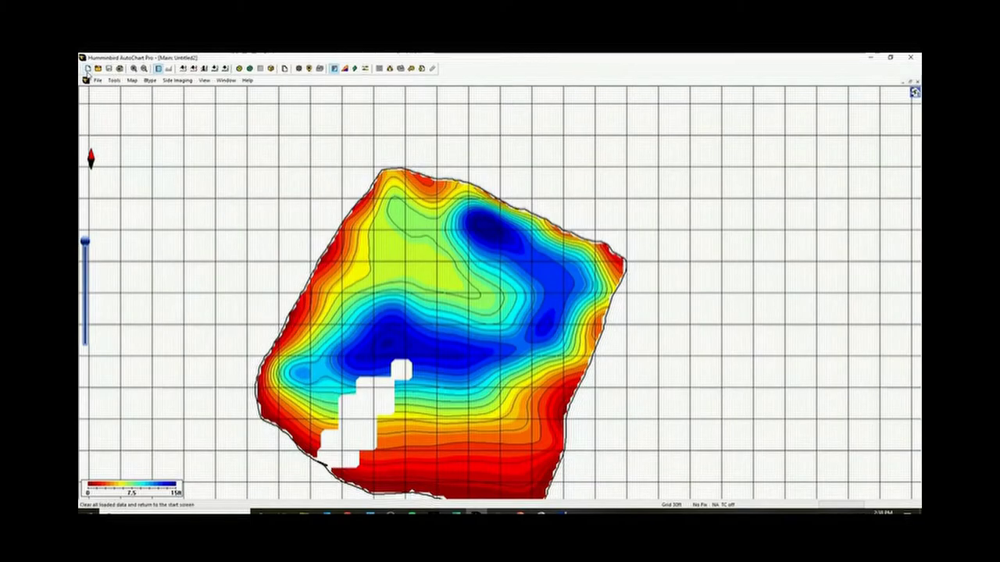
left_click(86, 67)
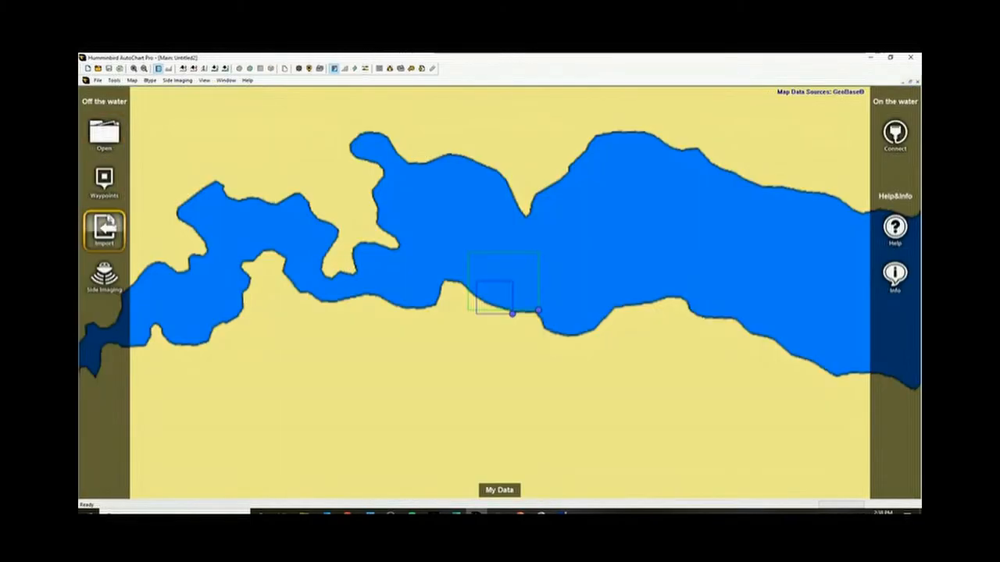
left_click(103, 228)
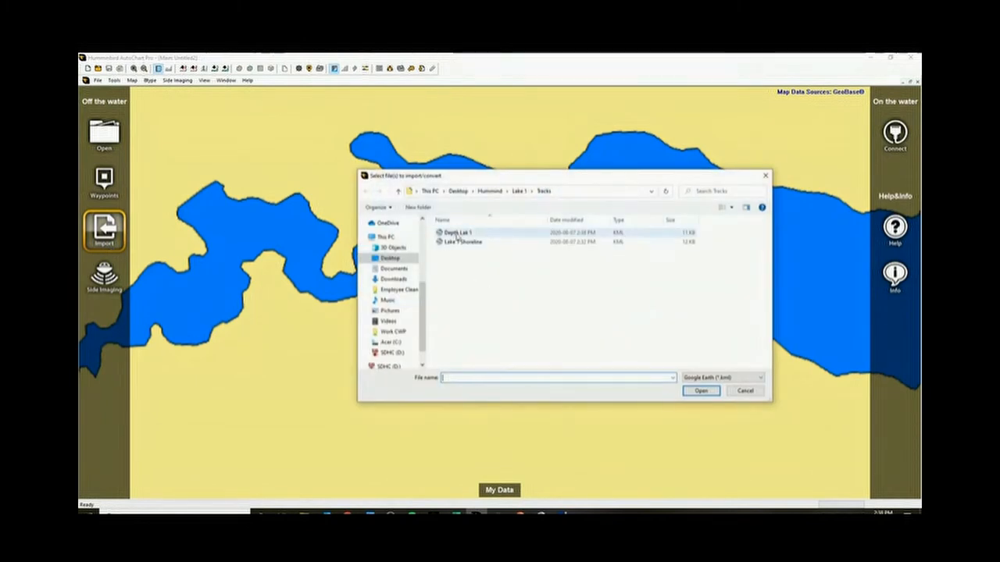
left_click(457, 232)
left_click(701, 391)
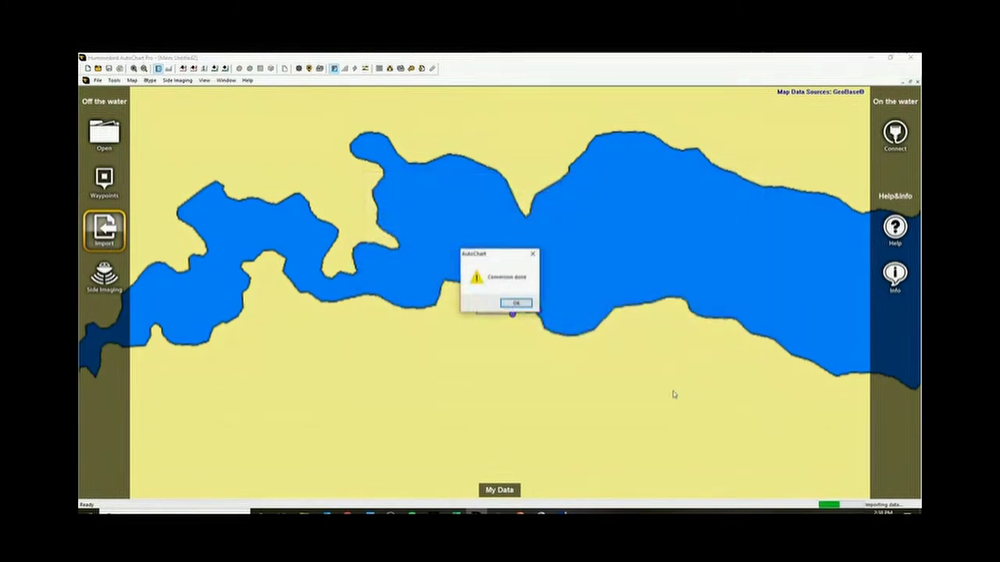
left_click(516, 303)
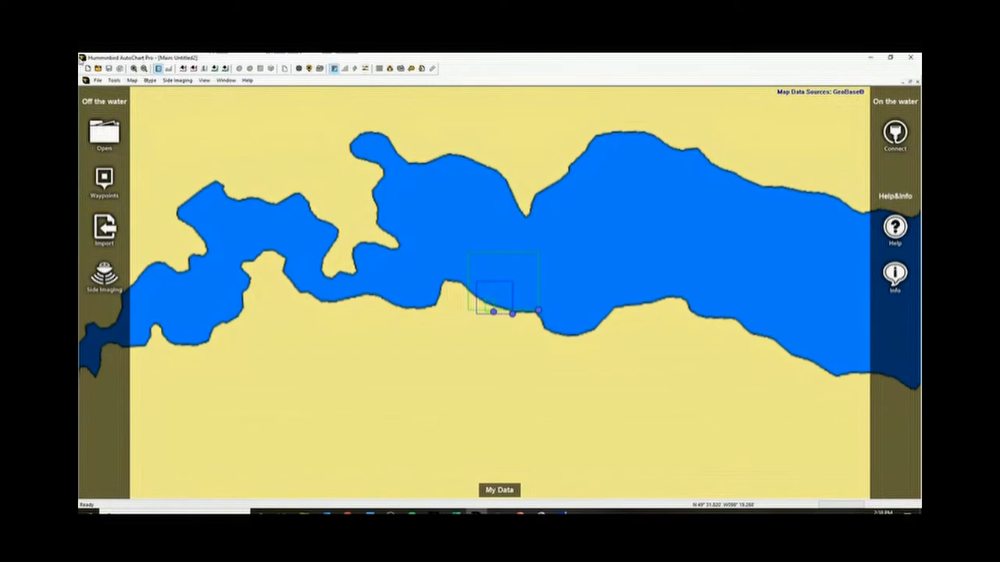
Open the converted Depth Lak 1 file as a depth track
left_click(104, 134)
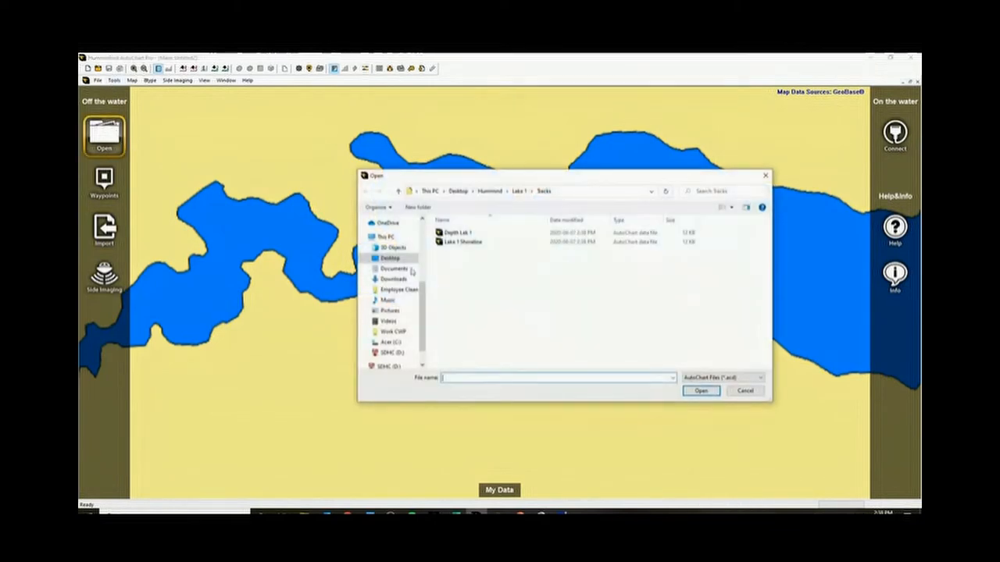
left_click(457, 232)
left_click(700, 391)
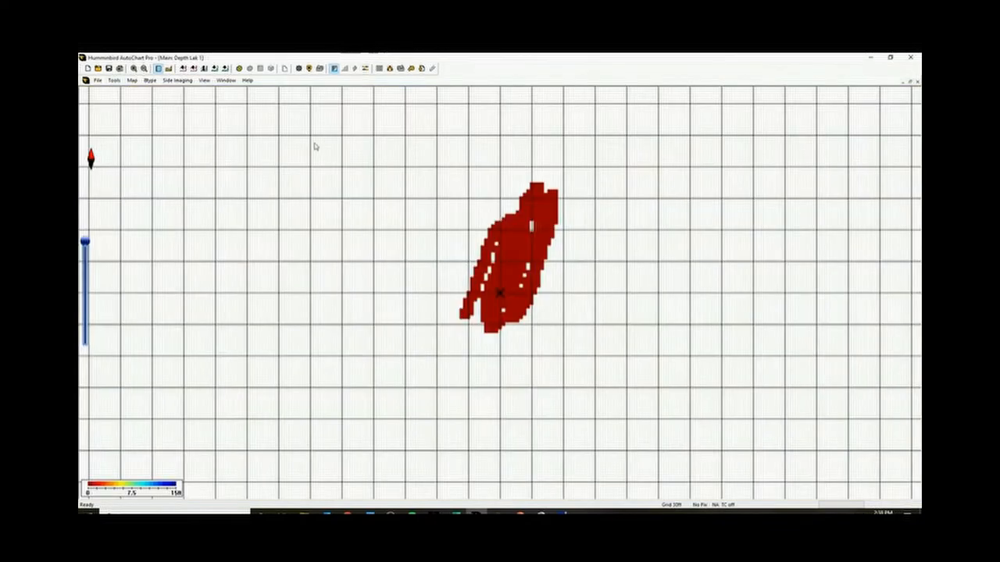
Enable depth editing from the Tools menu and enter a 1 ft depth at the current point
left_click(114, 80)
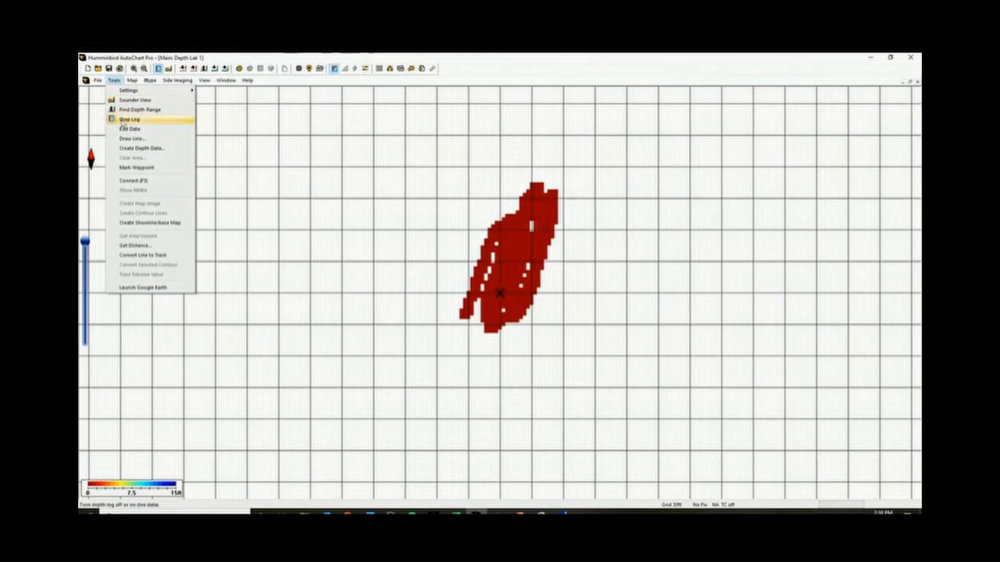
left_click(134, 132)
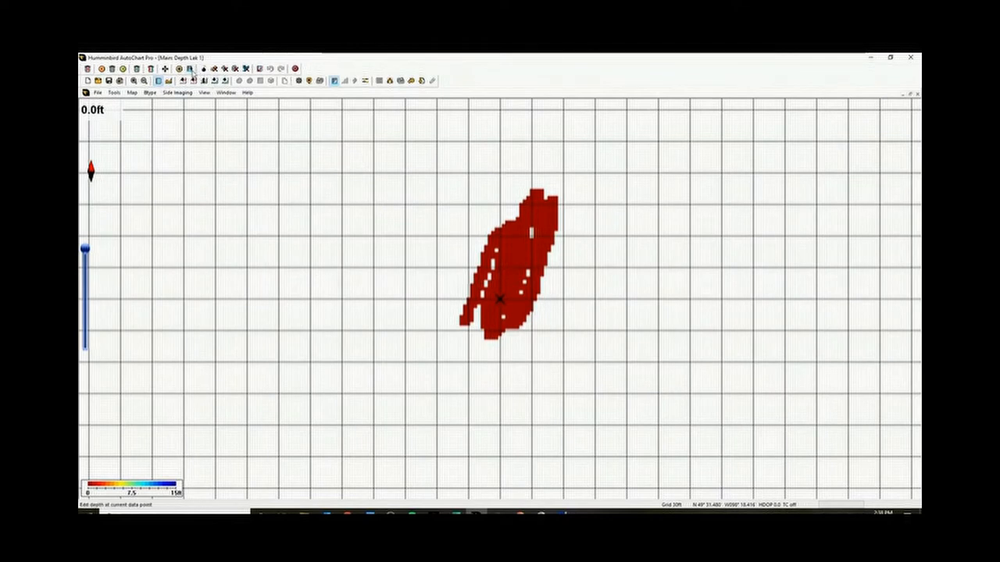
left_click(190, 68)
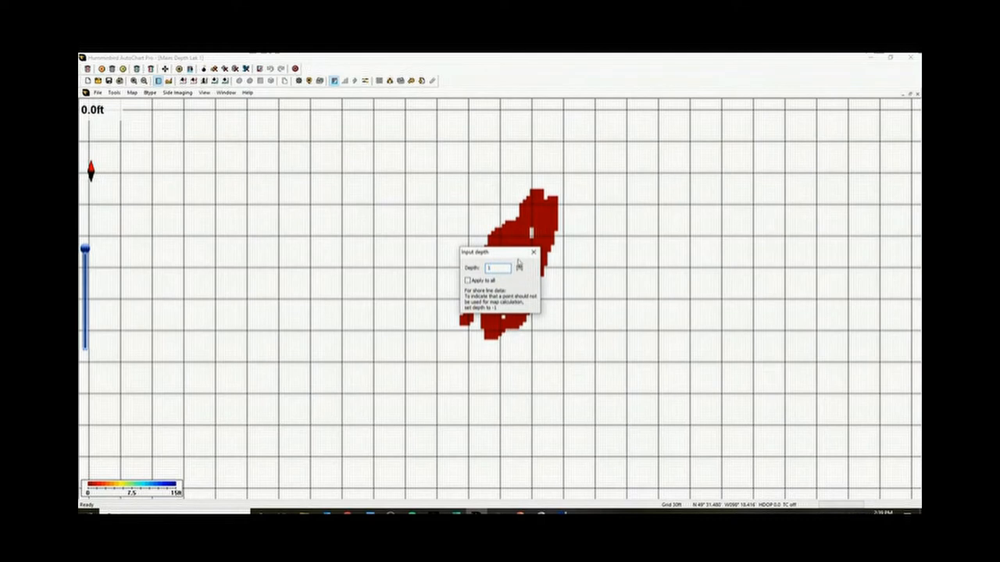
type("1")
key("Return")
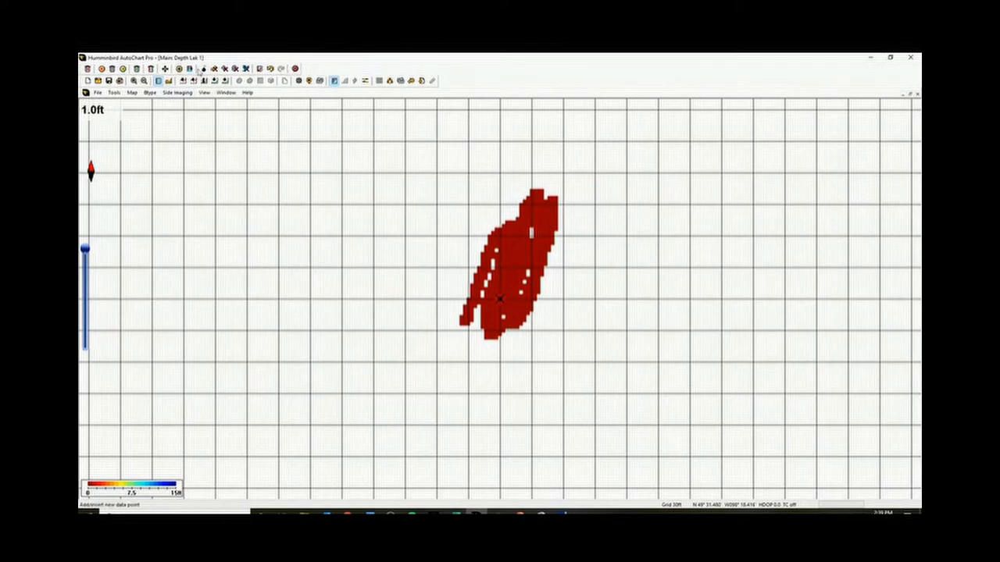
Apply a 3 ft depth to all track points, then close Depth Lak 1 answering the save prompt
left_click(190, 69)
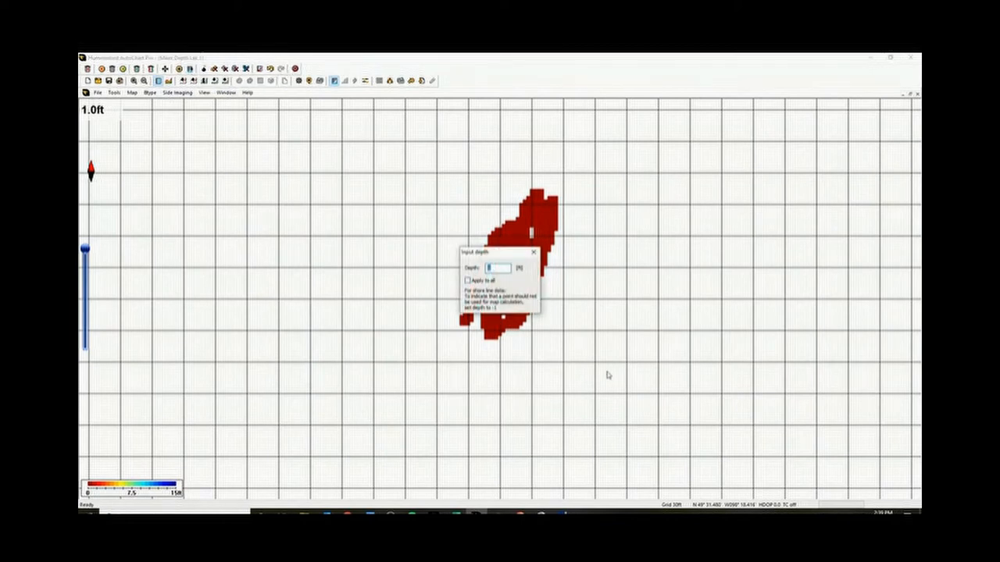
type("3")
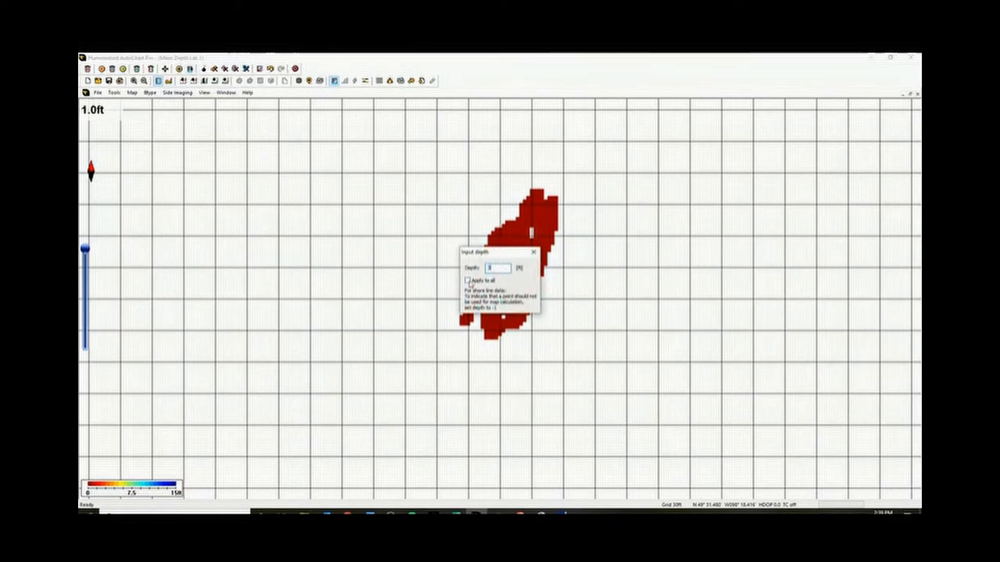
left_click(468, 281)
left_click(533, 256)
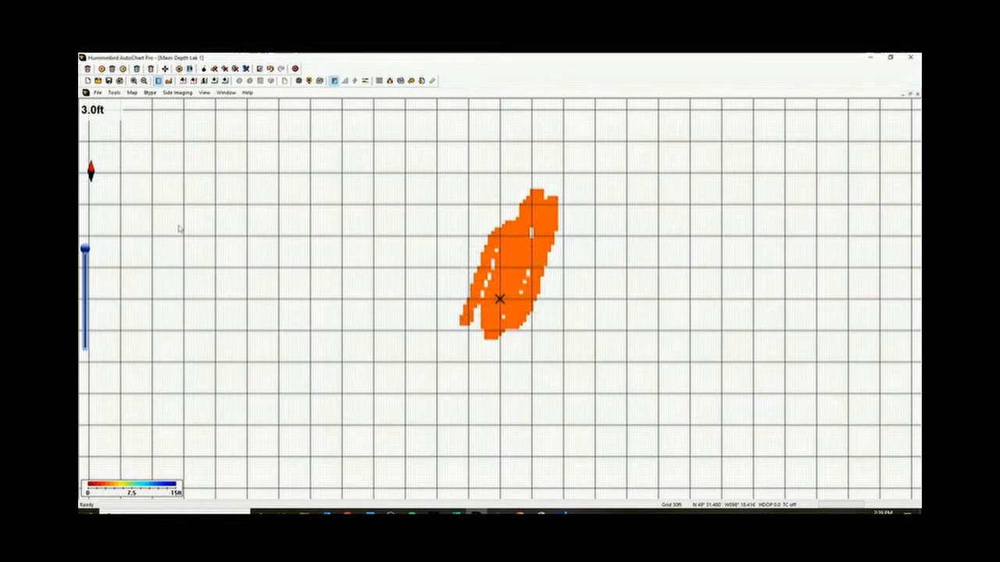
left_click(98, 81)
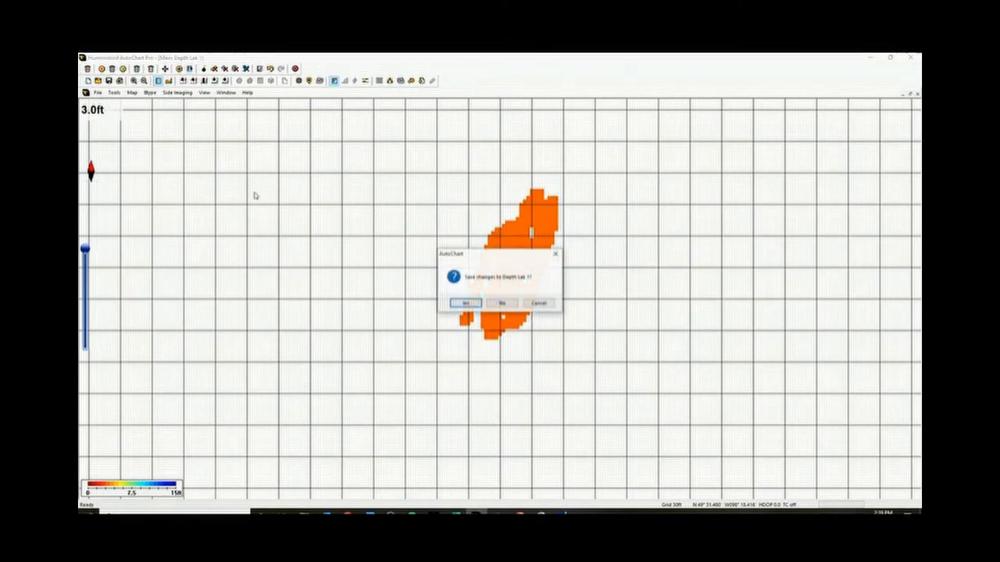
left_click(465, 303)
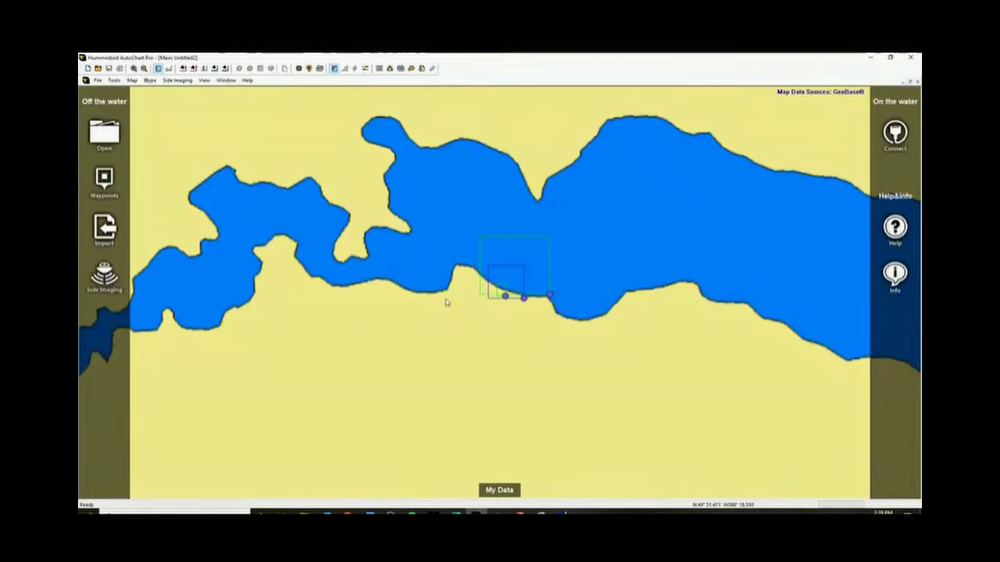
Use Map Here on the surveyed lake area and create a contour map from all loaded data
right_click(512, 275)
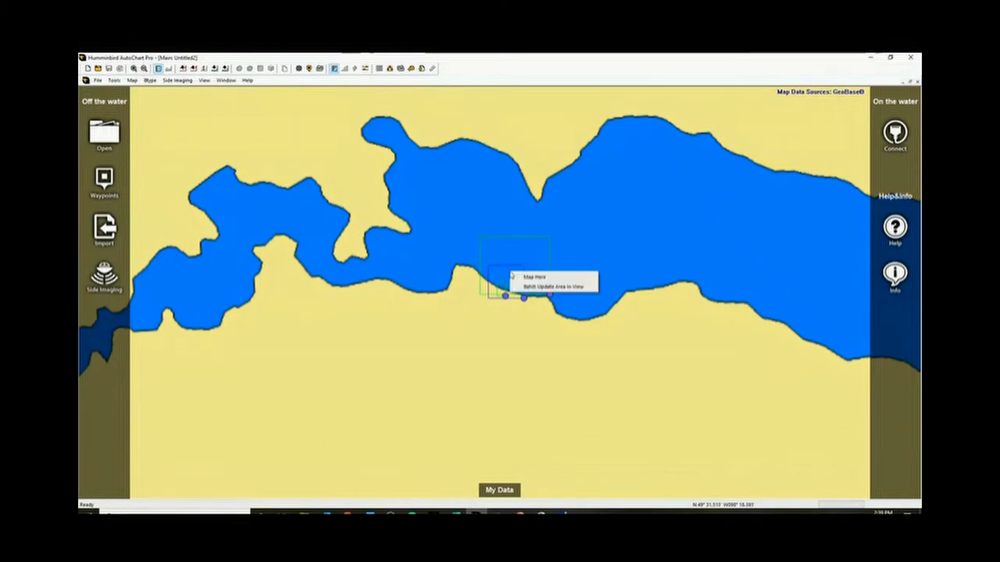
left_click(539, 279)
scroll(463, 307, "up", 3)
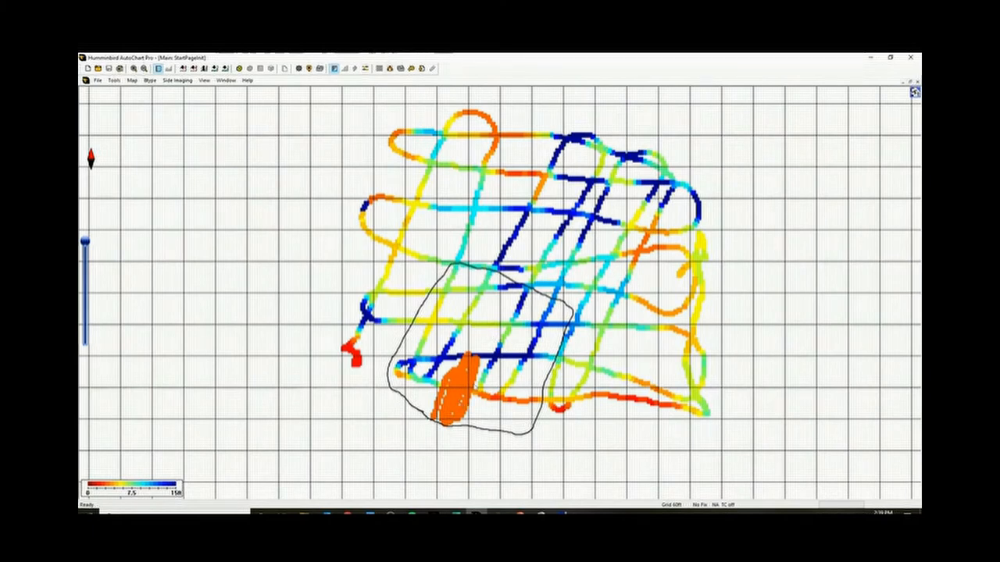
left_click(239, 69)
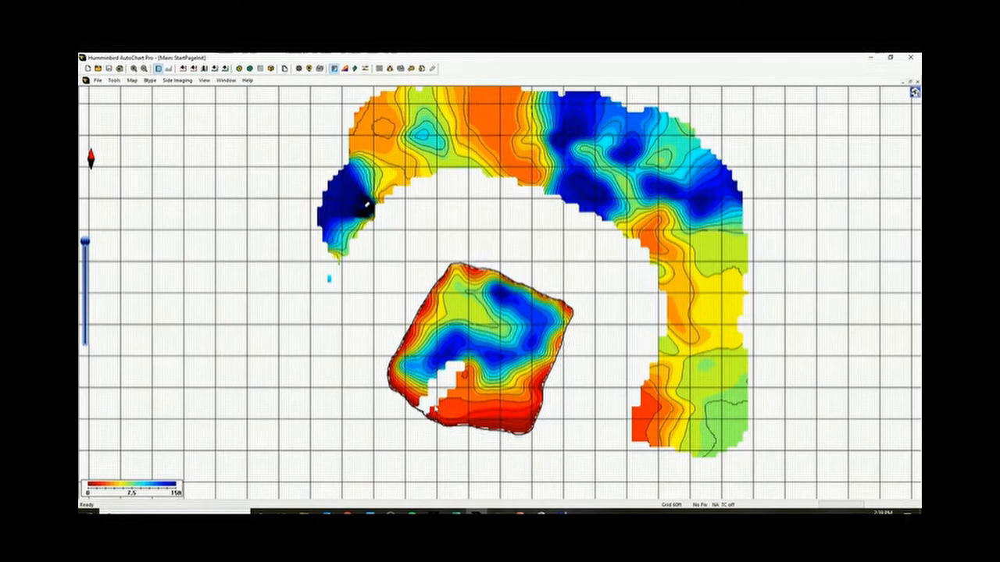
Flip between Google Earth Pro's survey outline and AutoChart's contour map to compare them
key("alt+Tab")
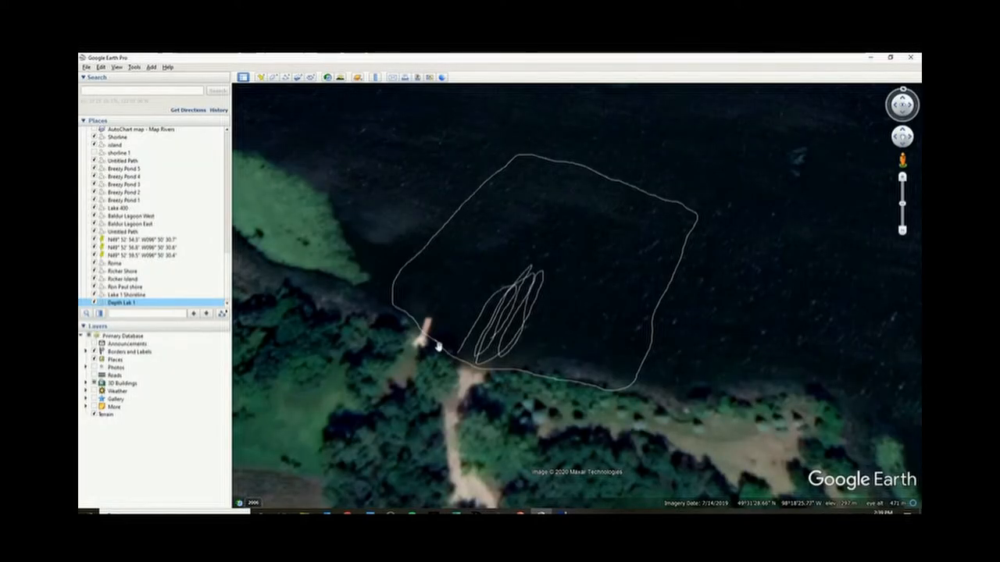
key("alt+Tab")
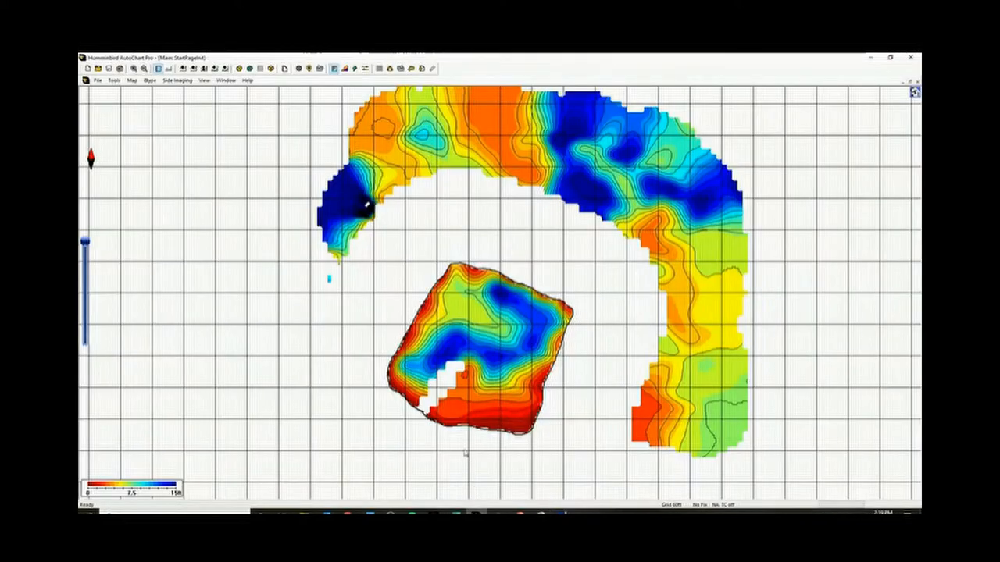
left_click(556, 508)
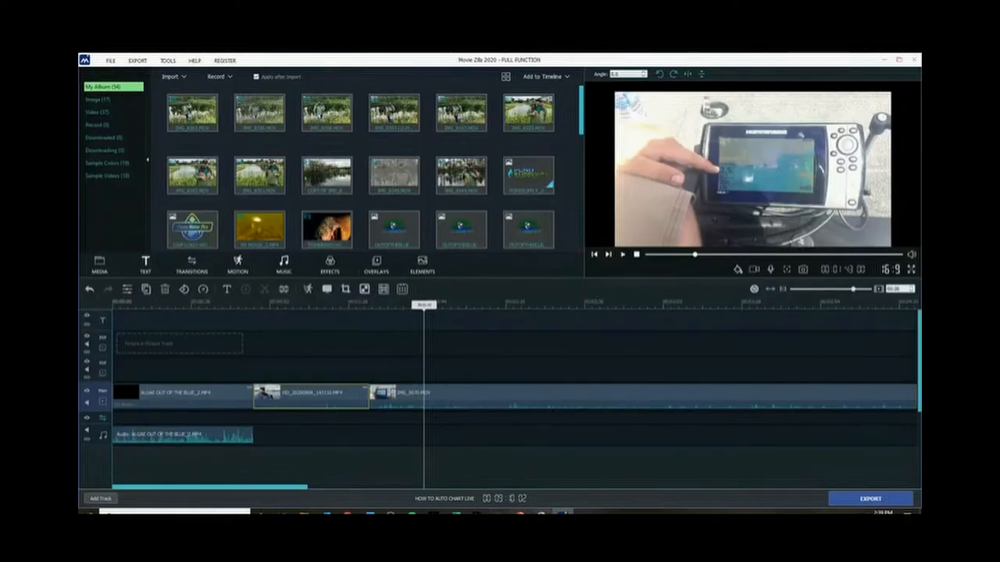
left_click(519, 511)
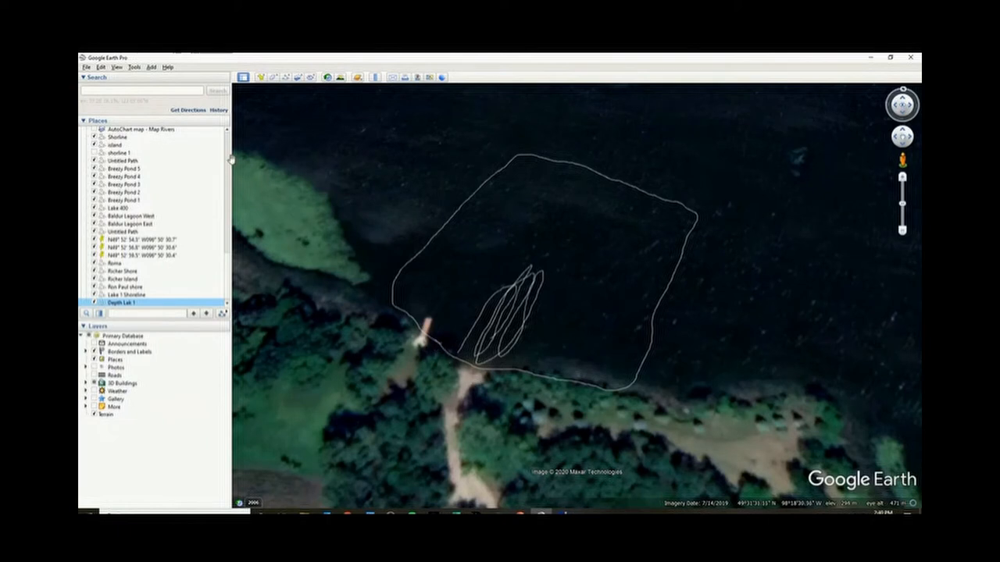
left_click(492, 509)
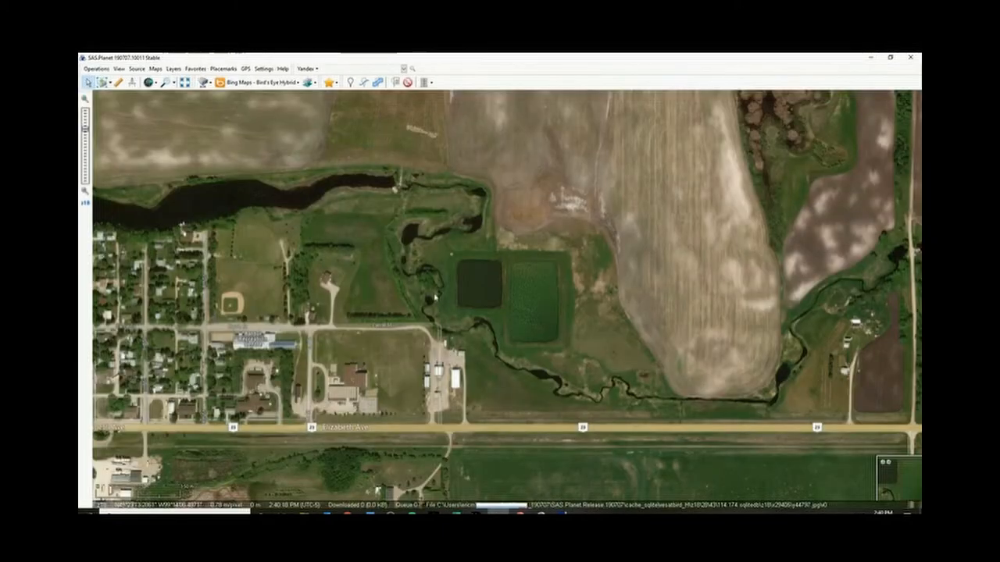
scroll(442, 277, "down", 3)
scroll(414, 313, "down", 2)
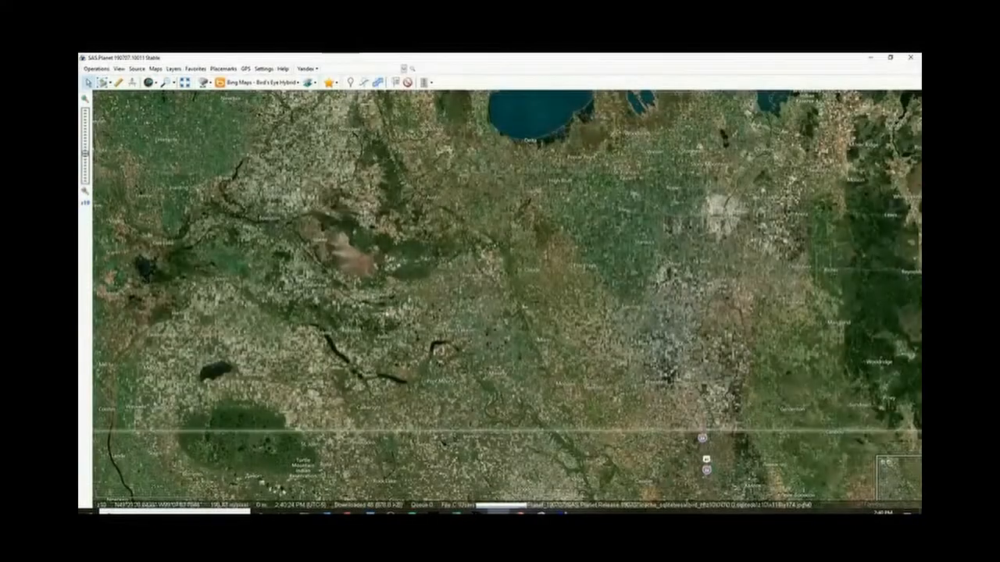
Pan SAS Planet to Stephenfield Lake's surveyed shore by the dock, checking against Google Earth Pro
left_click_drag(472, 312, 370, 332)
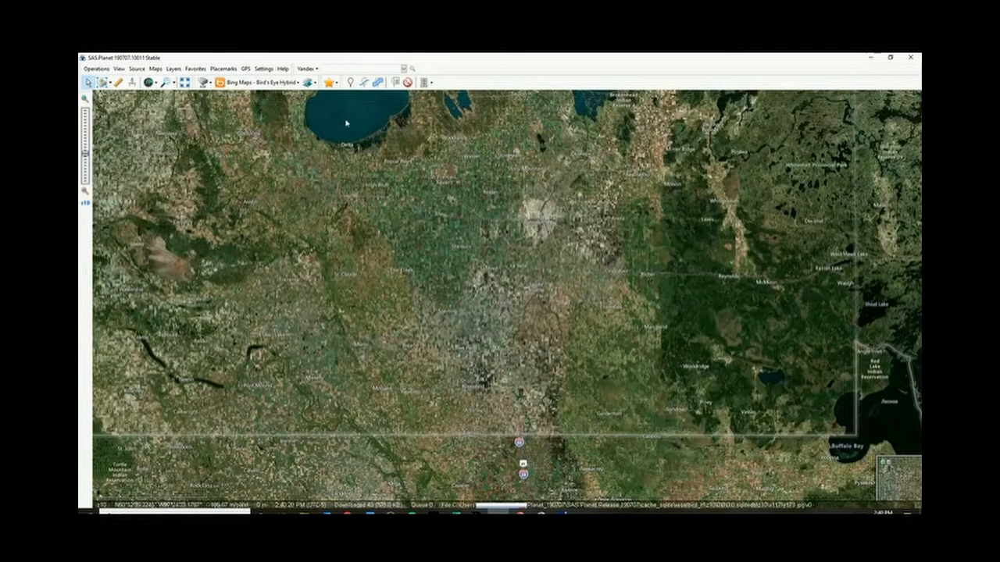
scroll(499, 297, "up", 2)
scroll(500, 296, "up", 1)
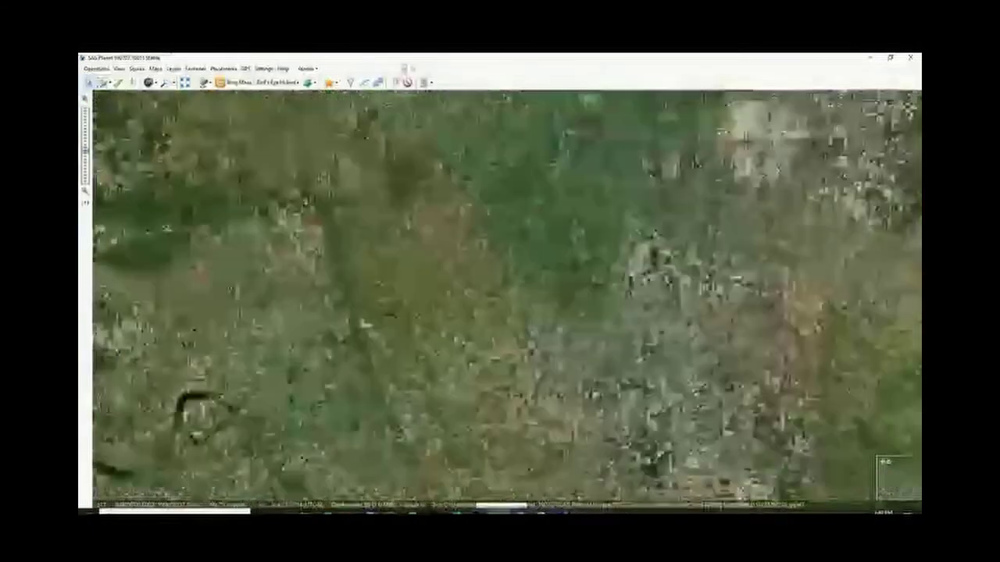
left_click_drag(468, 313, 504, 328)
scroll(500, 297, "up", 2)
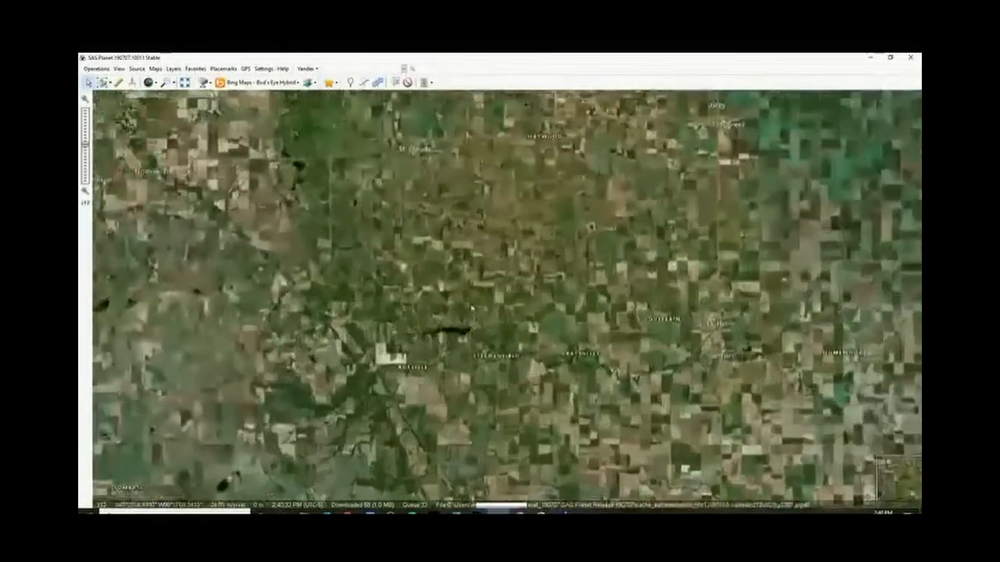
scroll(500, 296, "up", 2)
scroll(468, 336, "up", 2)
scroll(437, 312, "up", 2)
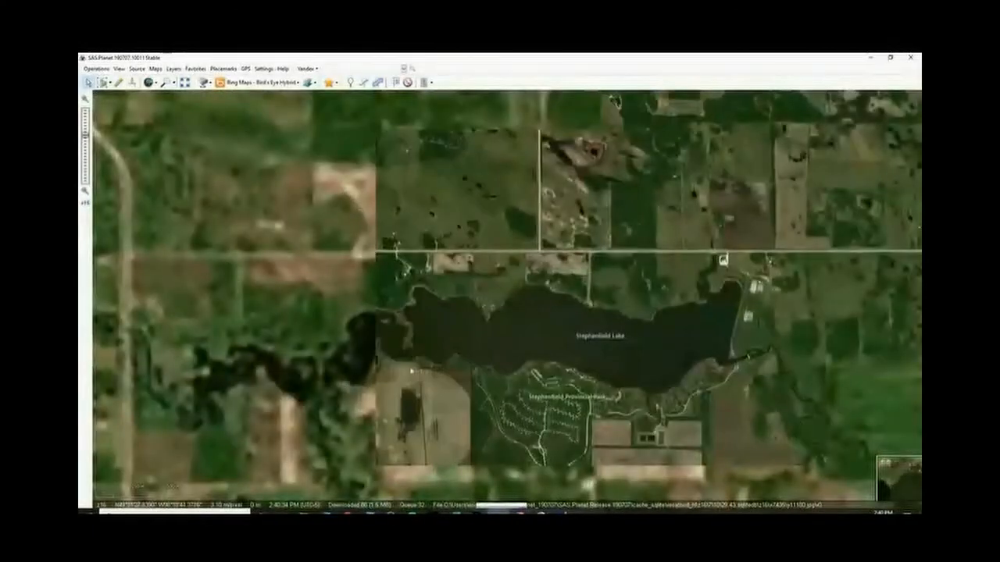
scroll(401, 364, "up", 1)
scroll(406, 367, "up", 1)
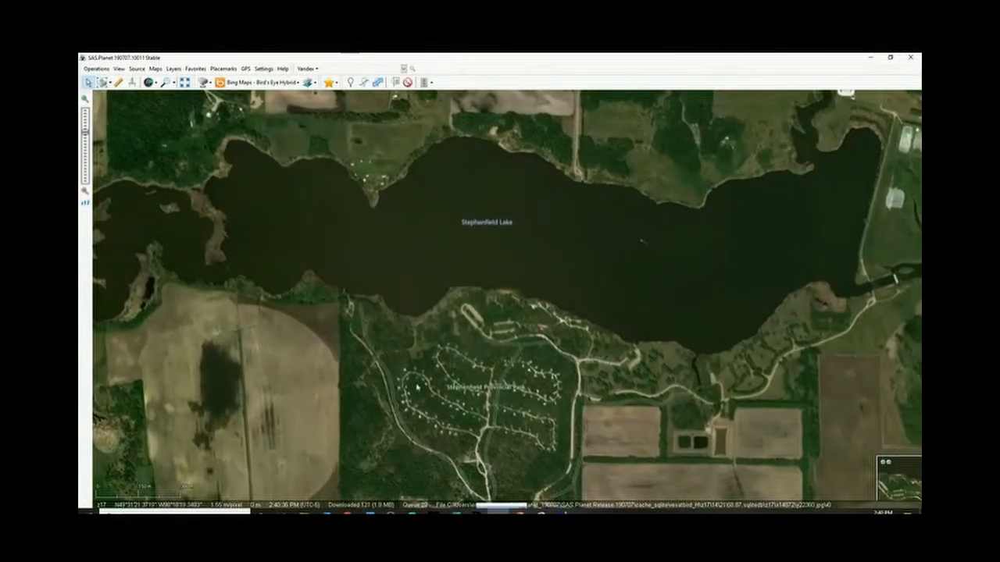
left_click(550, 509)
scroll(478, 356, "up", 3)
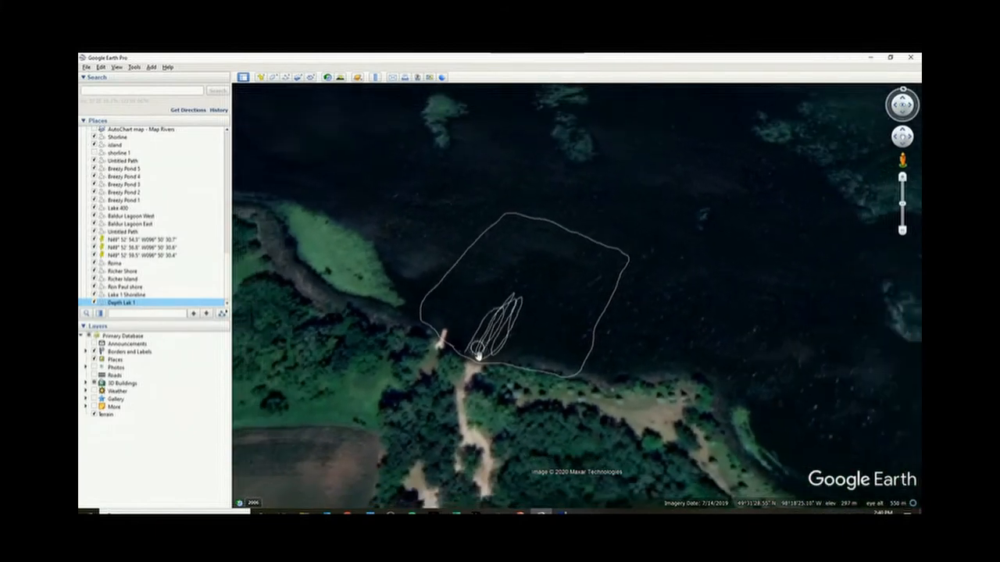
scroll(477, 356, "up", 1)
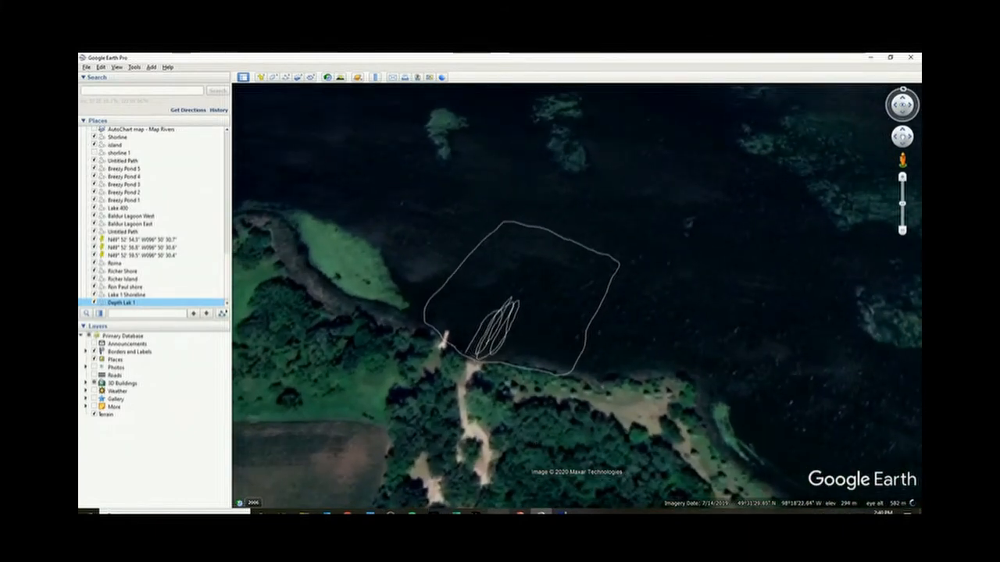
left_click(498, 481)
scroll(500, 296, "up", 2)
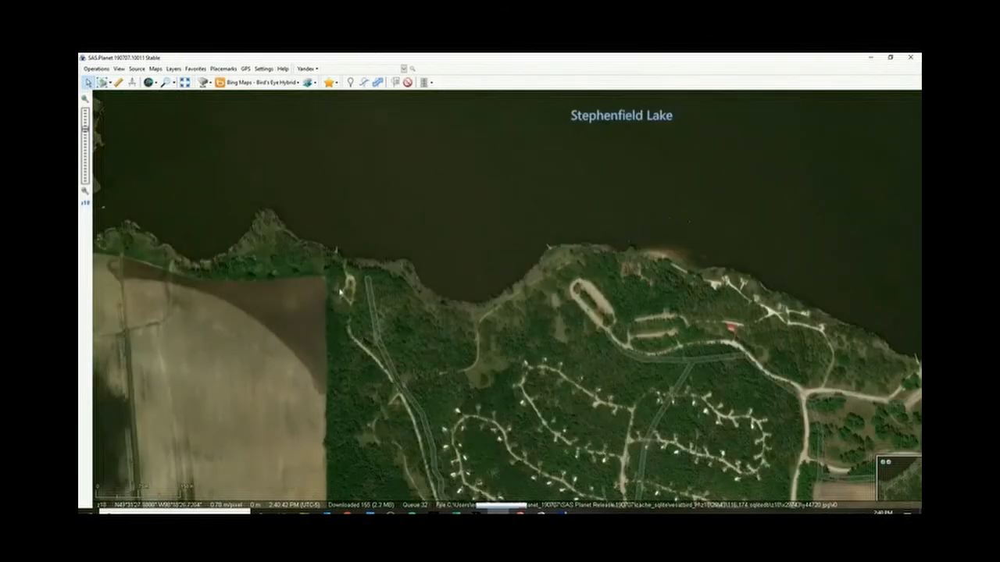
scroll(500, 297, "up", 1)
scroll(341, 290, "down", 1)
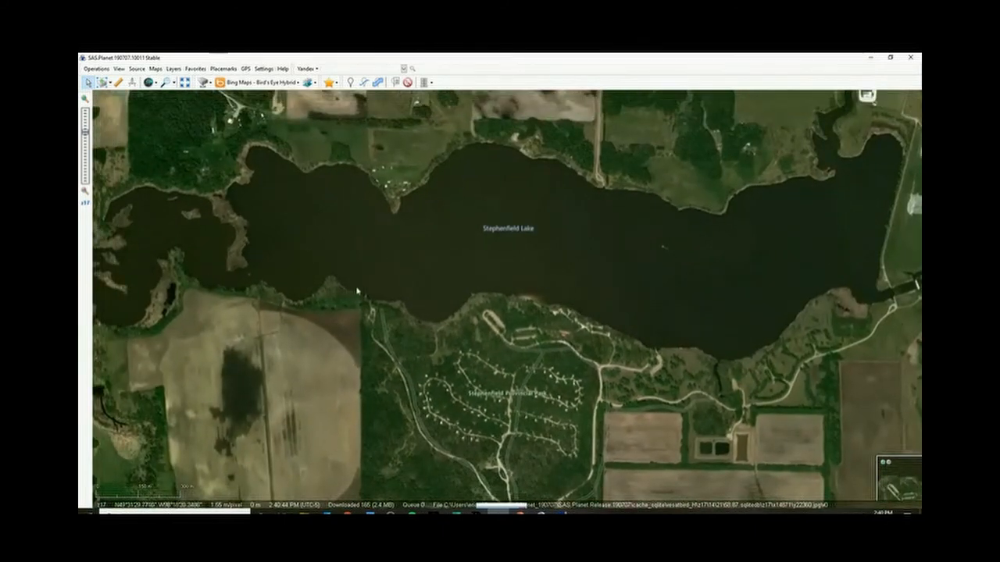
scroll(375, 301, "up", 2)
scroll(374, 301, "up", 1)
scroll(398, 383, "up", 1)
scroll(392, 367, "up", 1)
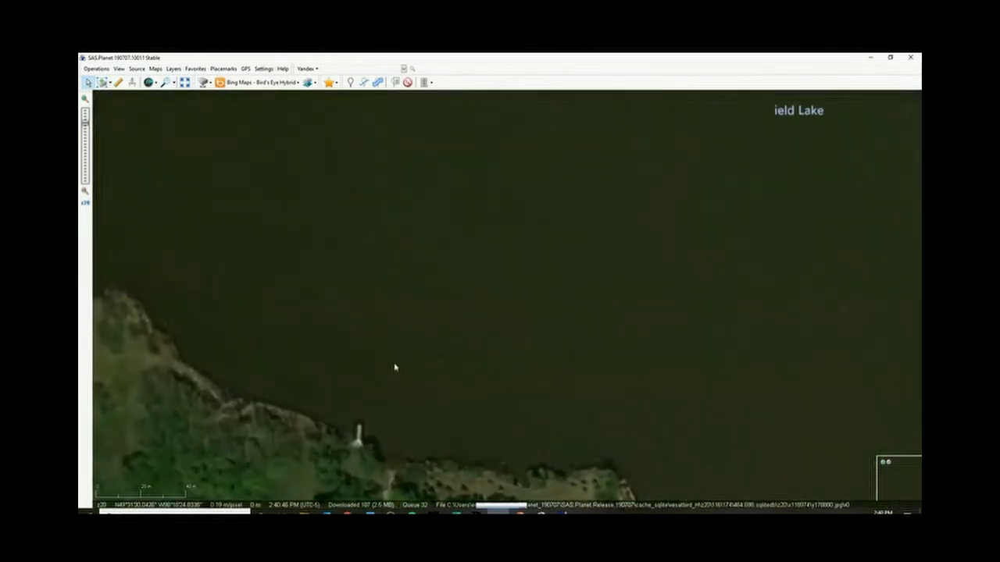
mouse_move(392, 432)
left_mouse_down()
mouse_move(406, 391)
mouse_move(385, 334)
left_mouse_up()
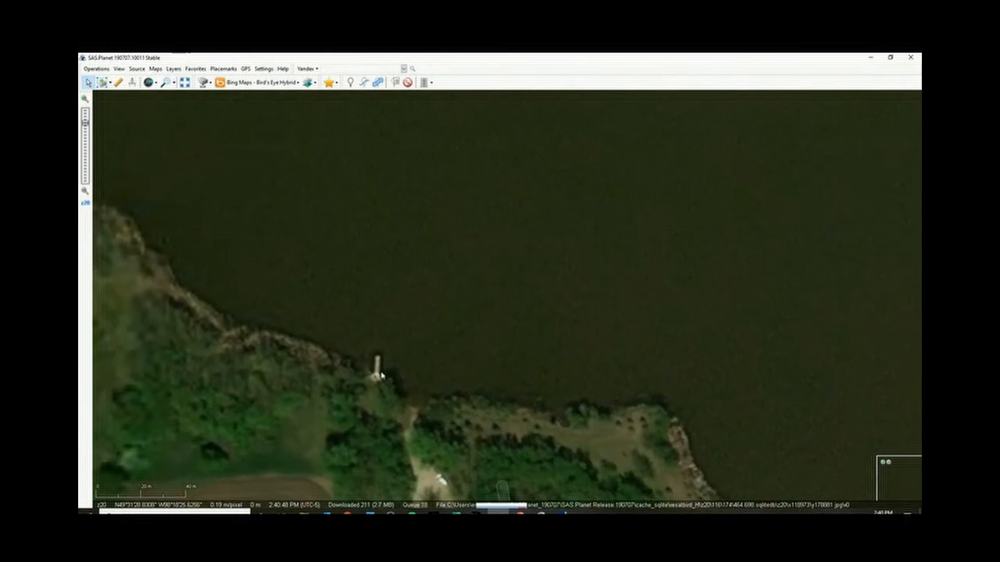
scroll(384, 334, "down", 2)
scroll(394, 304, "down", 2)
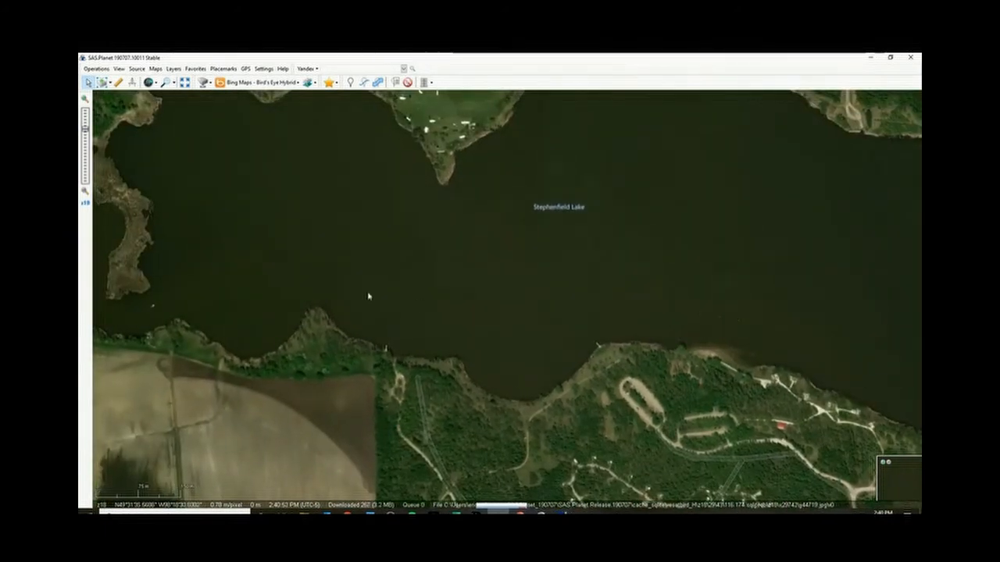
left_click_drag(368, 295, 369, 313)
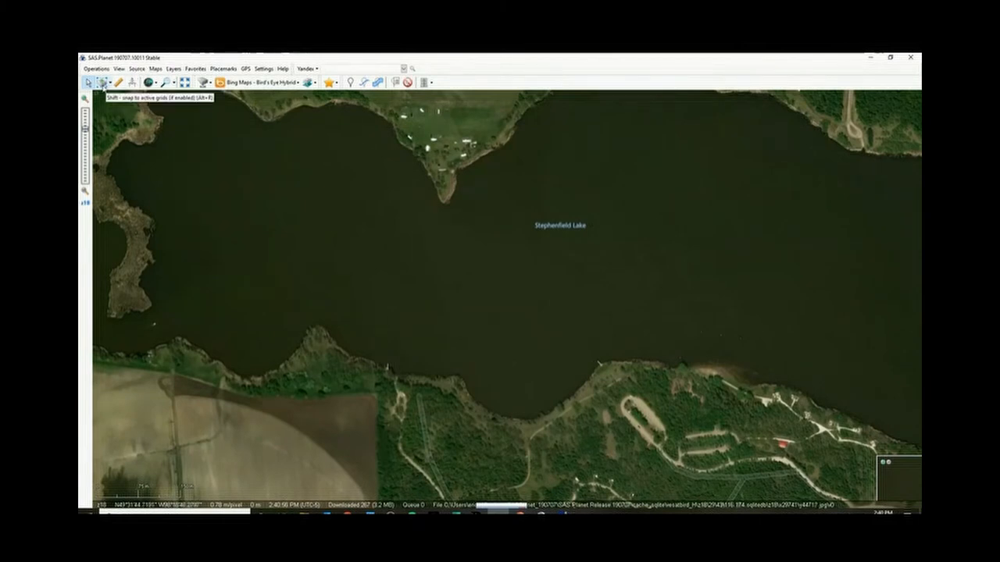
left_click(104, 82)
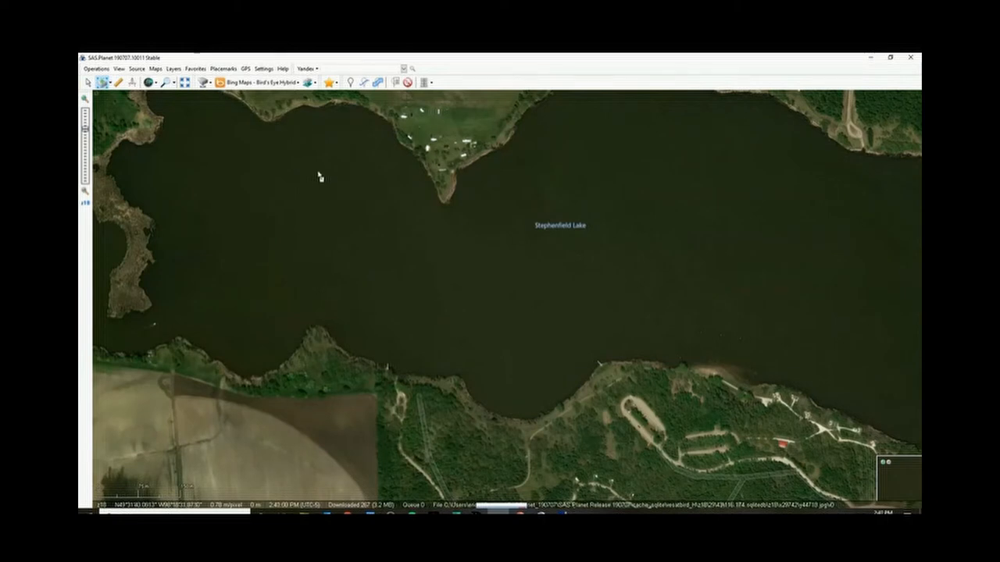
Mark a rectangle over the surveyed lake section and set the stitch to PNG at zoom 18
left_click_drag(317, 173, 630, 413)
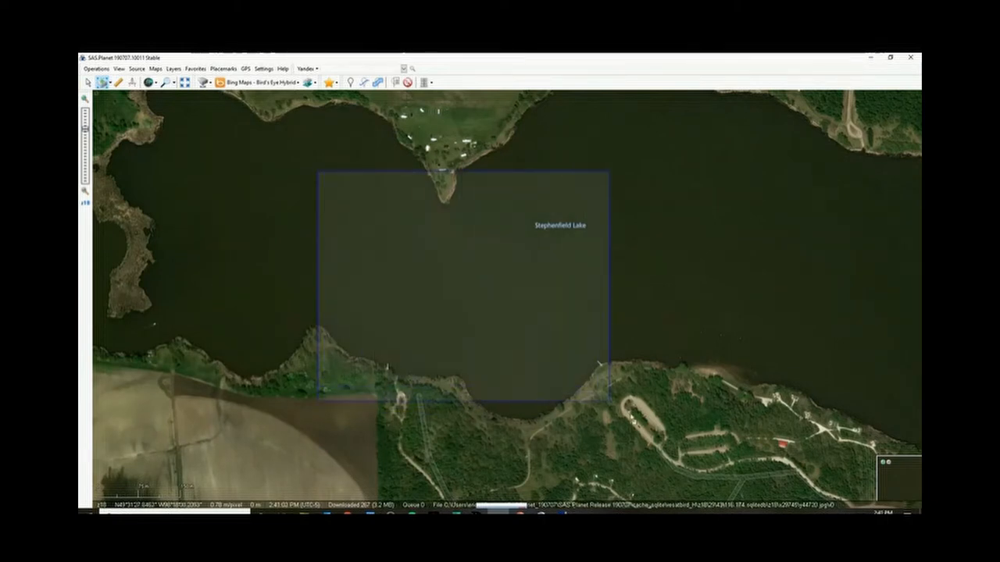
left_click_drag(631, 412, 630, 413)
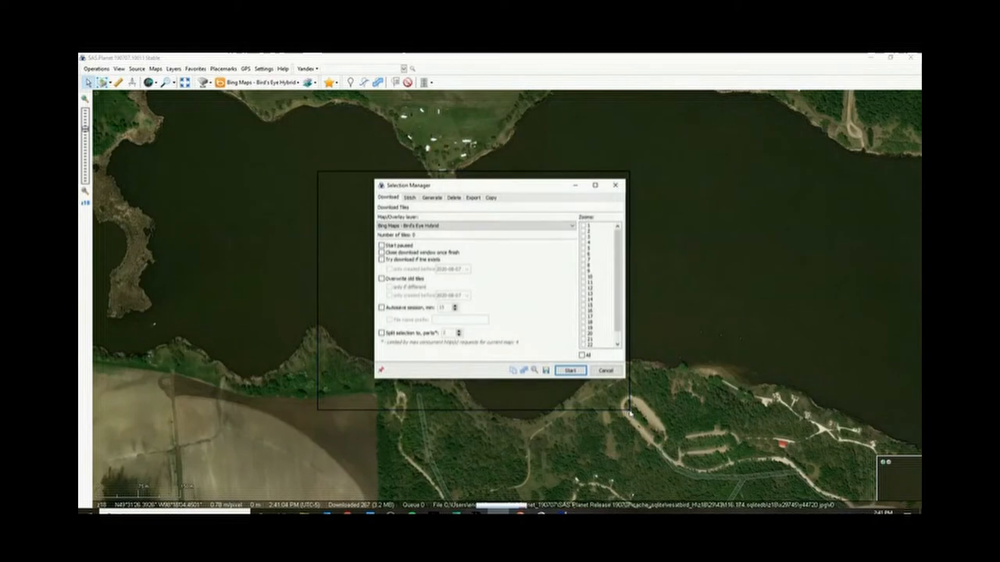
left_click(410, 197)
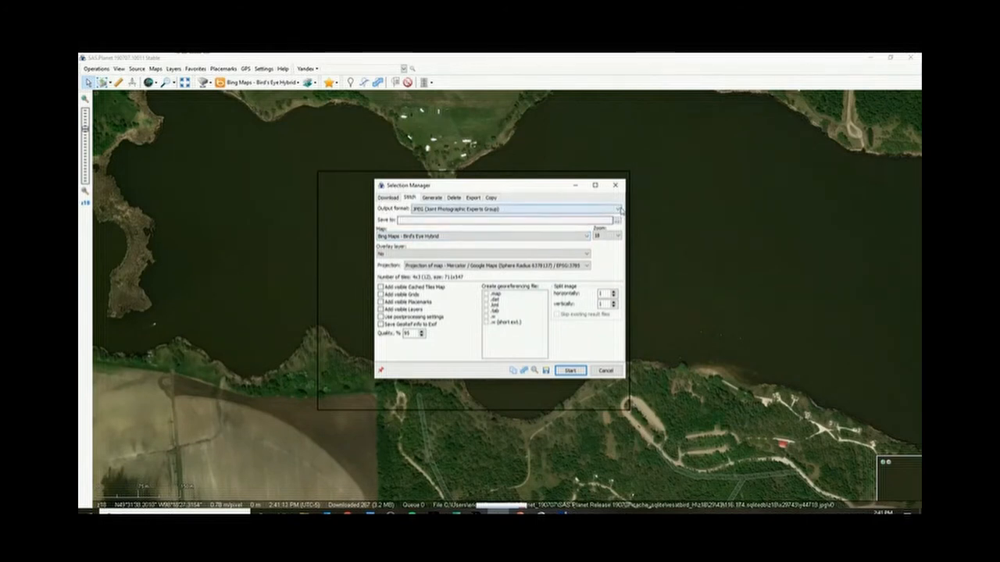
left_click(547, 210)
left_click(457, 223)
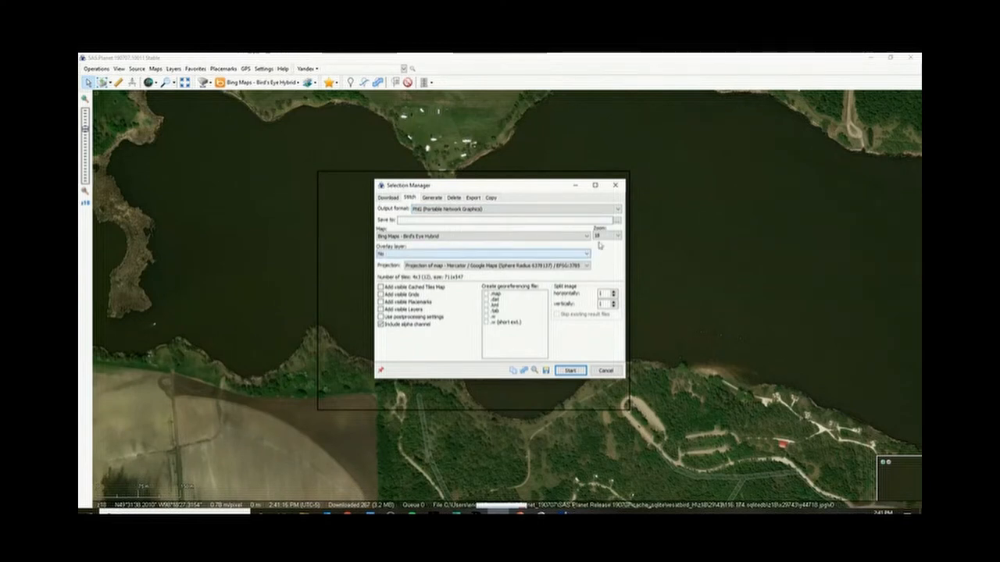
left_click(607, 236)
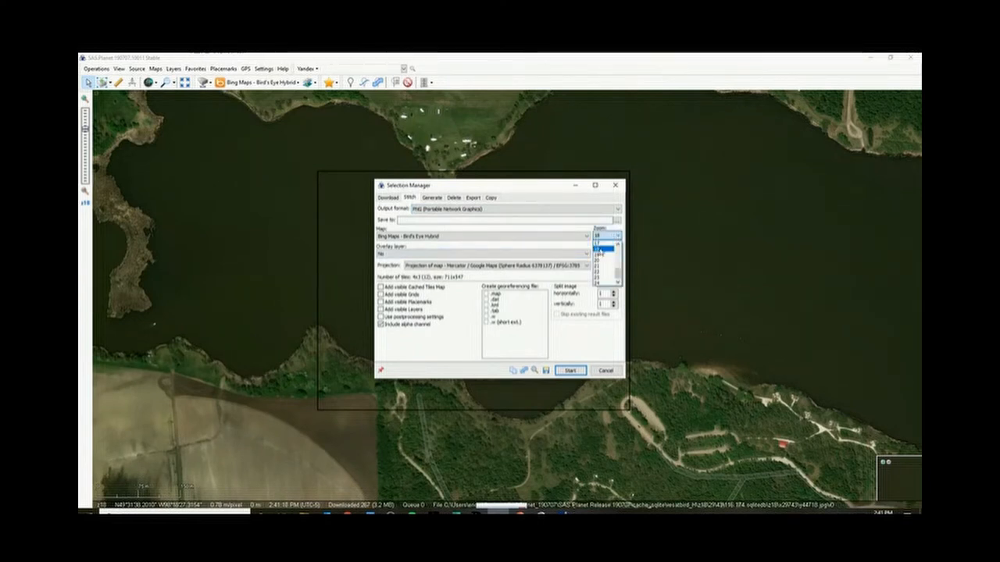
left_click(603, 248)
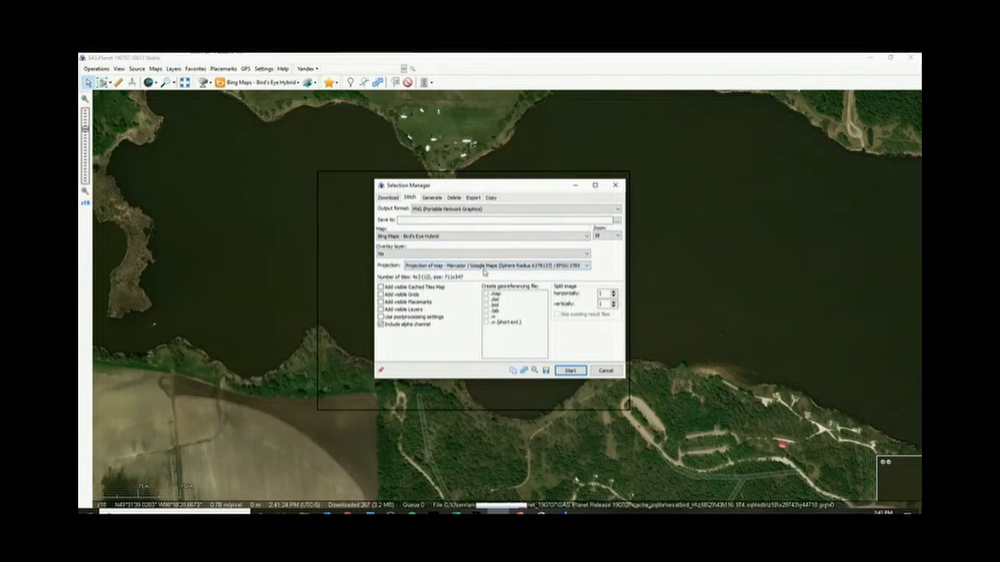
Set Geographic WGS84 projection, keep Bing Maps Bird's Eye Hybrid, enable .map/.dat/.kml files and start
left_click(488, 265)
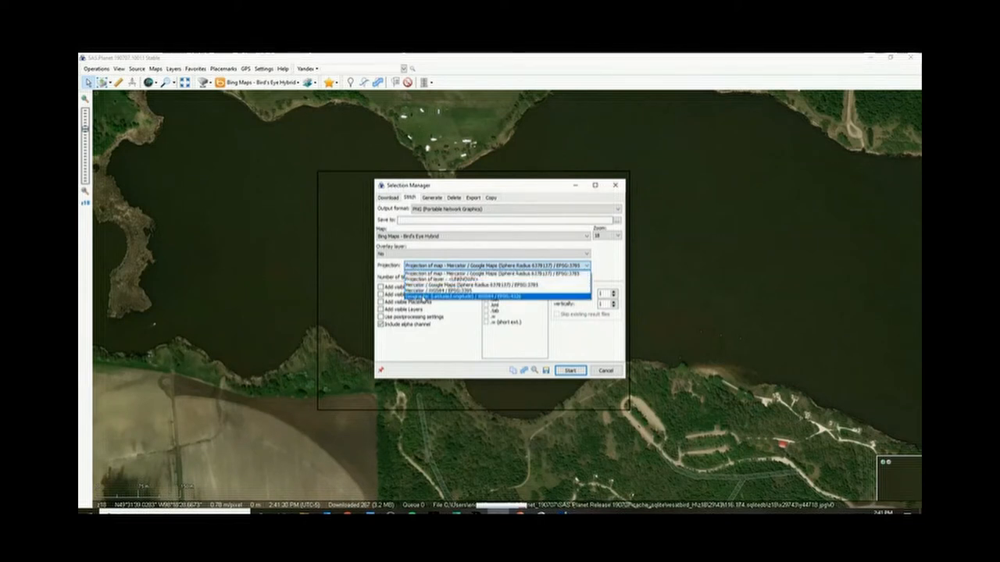
left_click(426, 298)
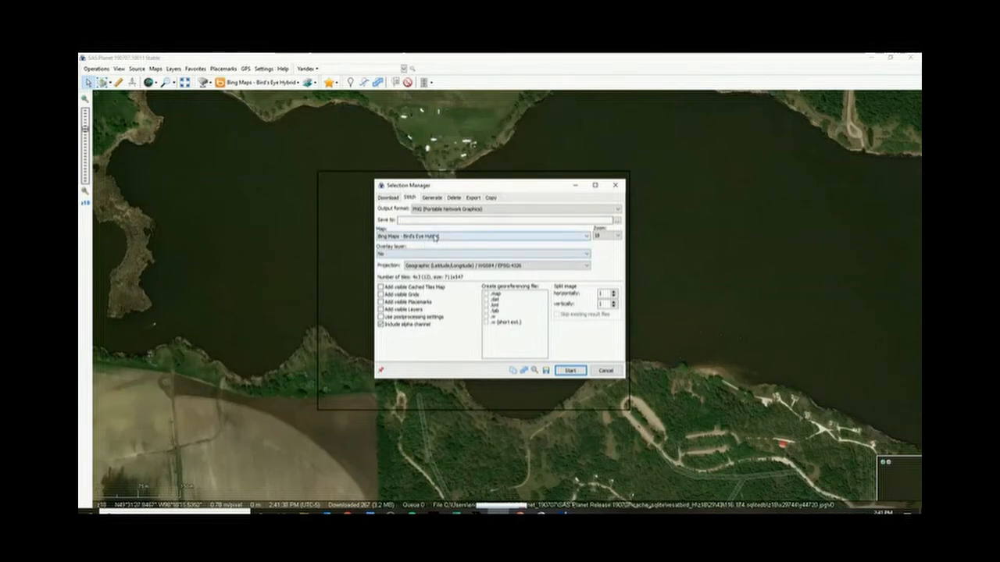
left_click(528, 237)
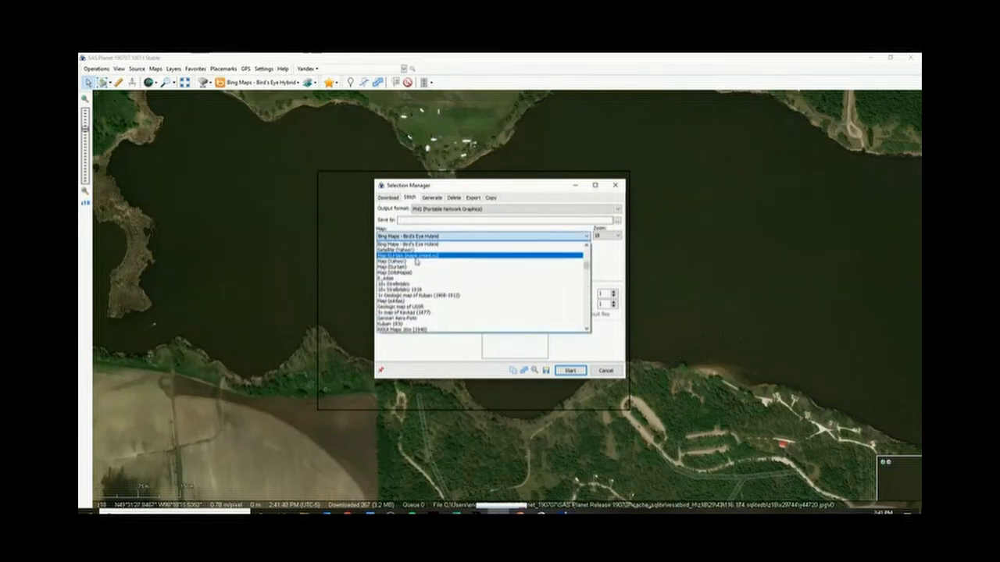
scroll(403, 296, "down", 3)
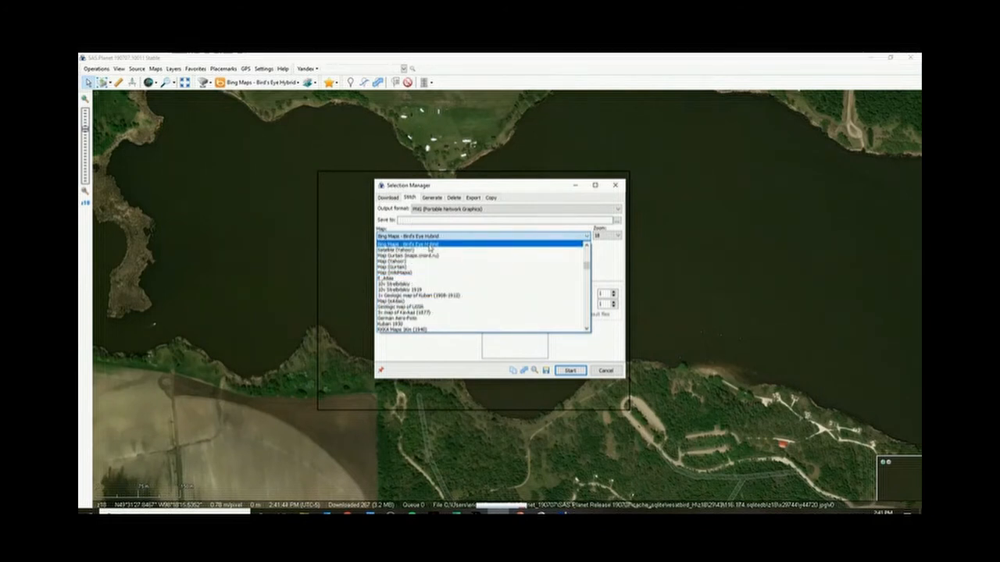
left_click(427, 249)
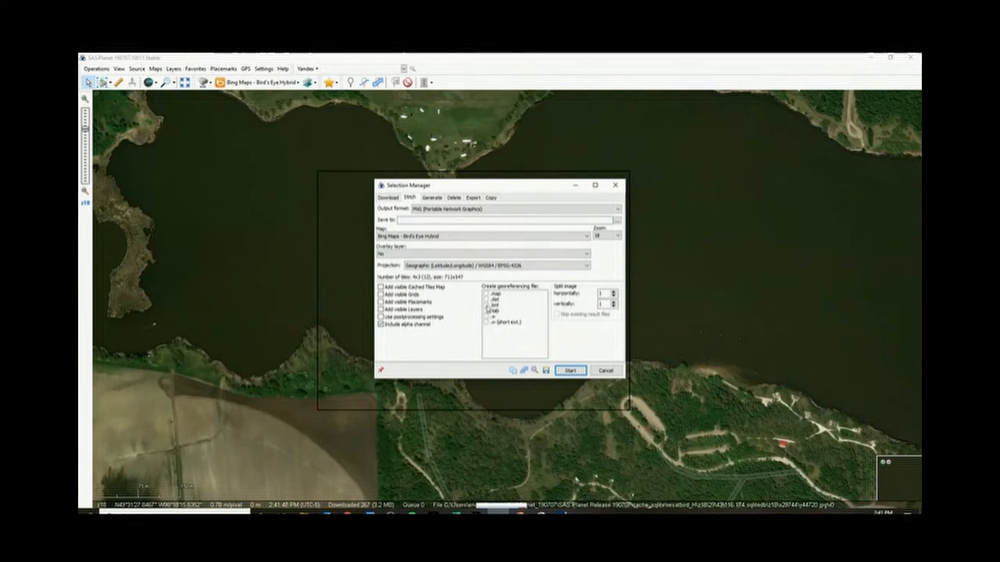
left_click(486, 306)
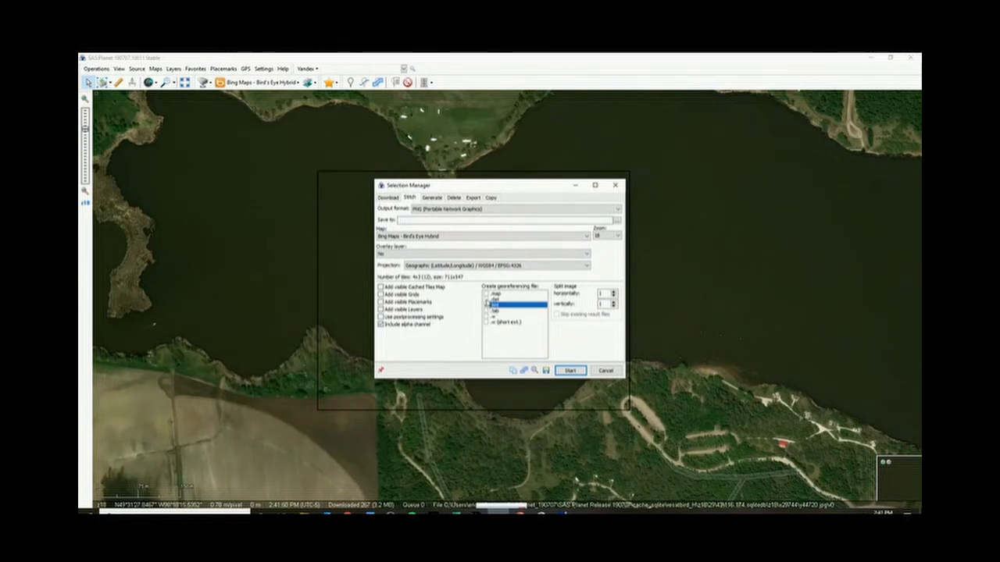
left_click(485, 300)
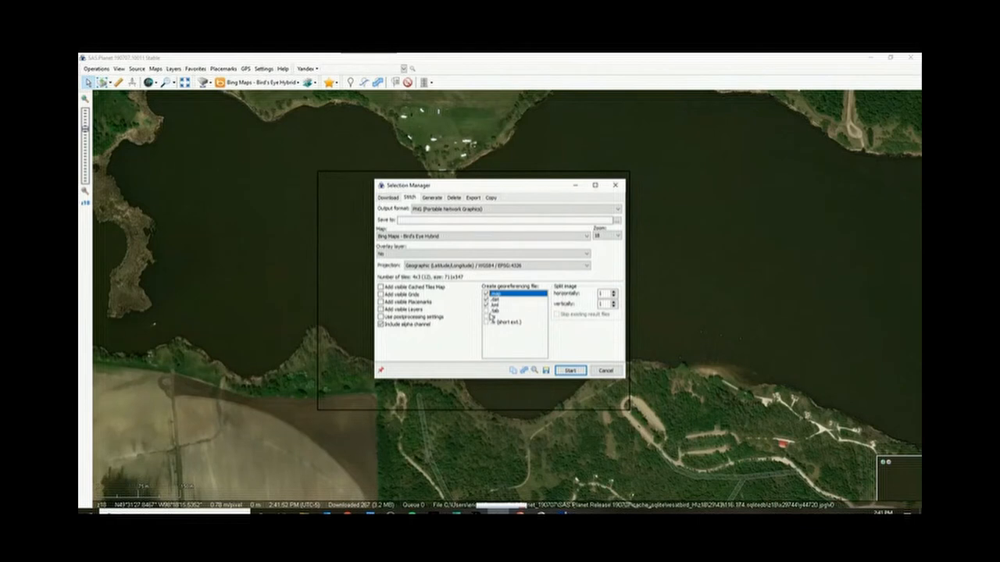
left_click(486, 309)
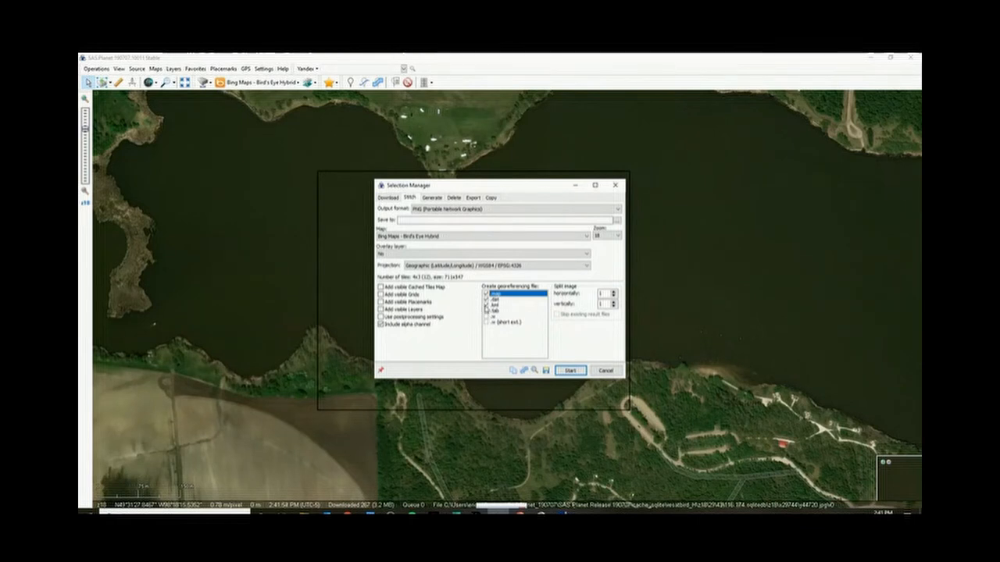
left_click(568, 371)
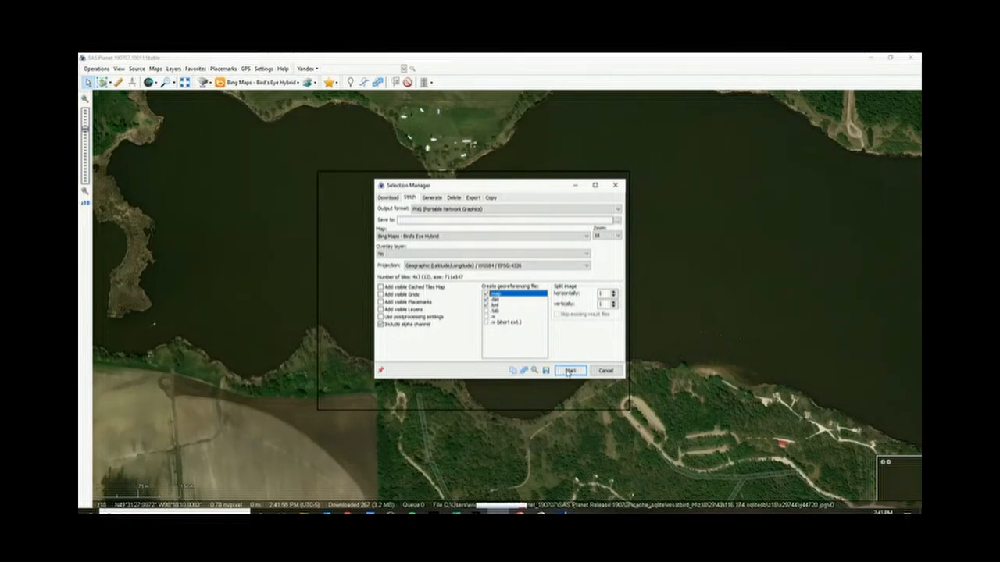
left_click(569, 371)
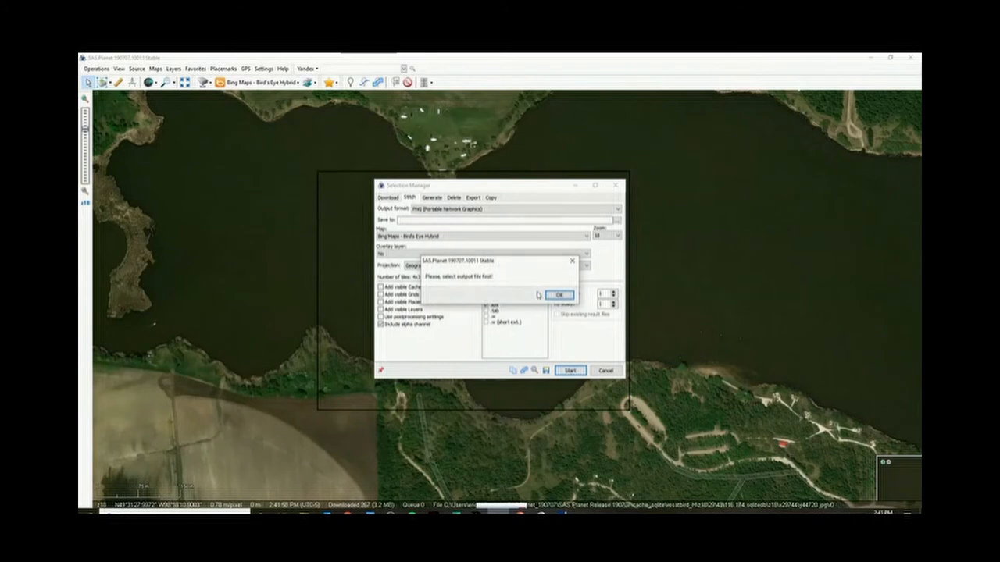
Save the stitch output as 'Lake 1 Background' in Desktop > Lake 1 > Background and run the export
left_click(558, 295)
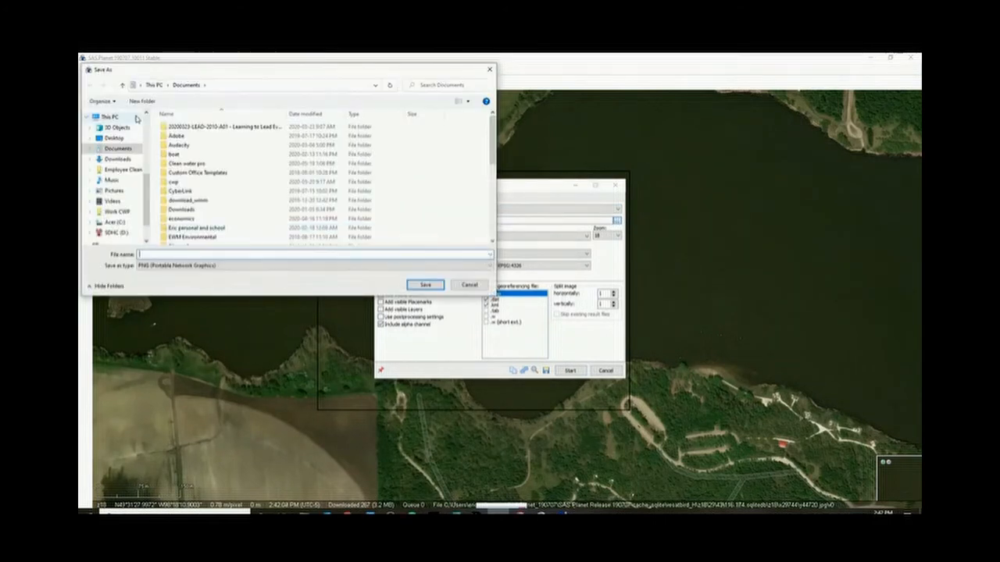
left_click(114, 138)
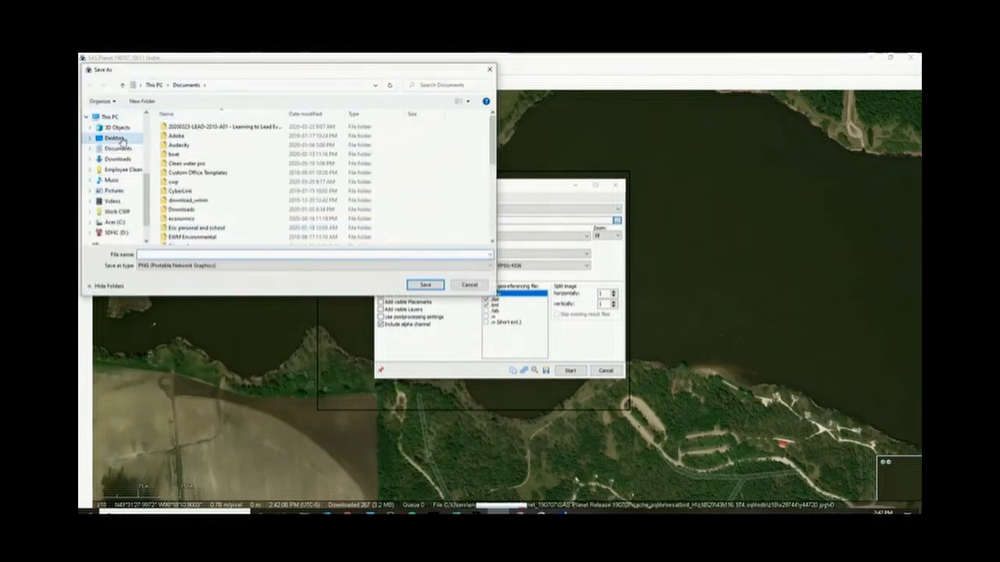
left_click(184, 172)
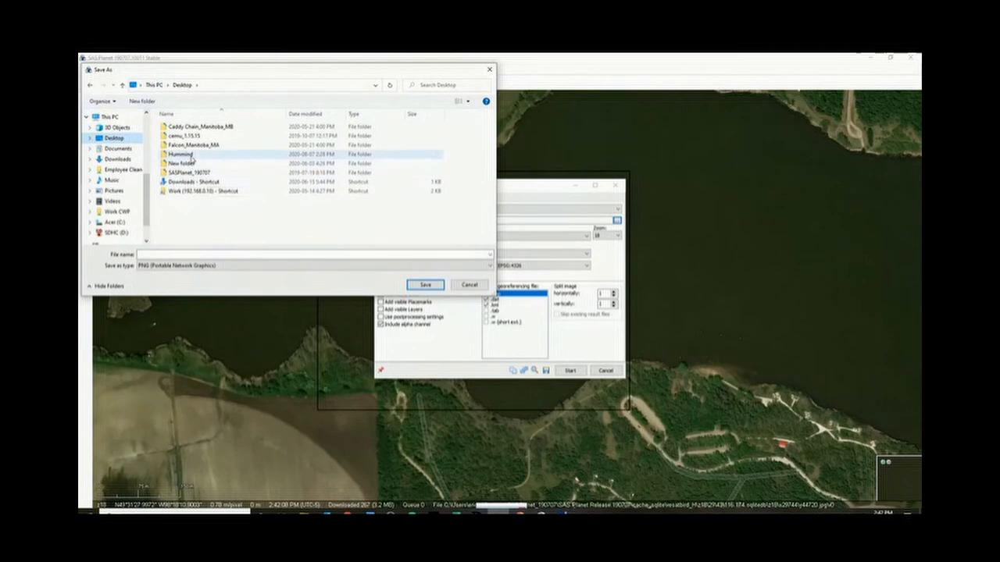
double_click(180, 154)
double_click(177, 127)
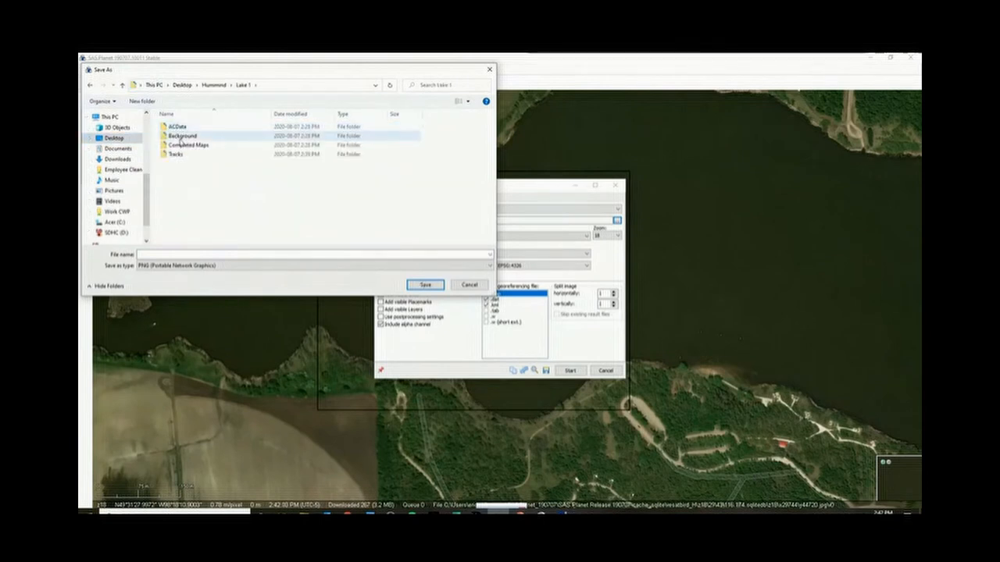
double_click(180, 137)
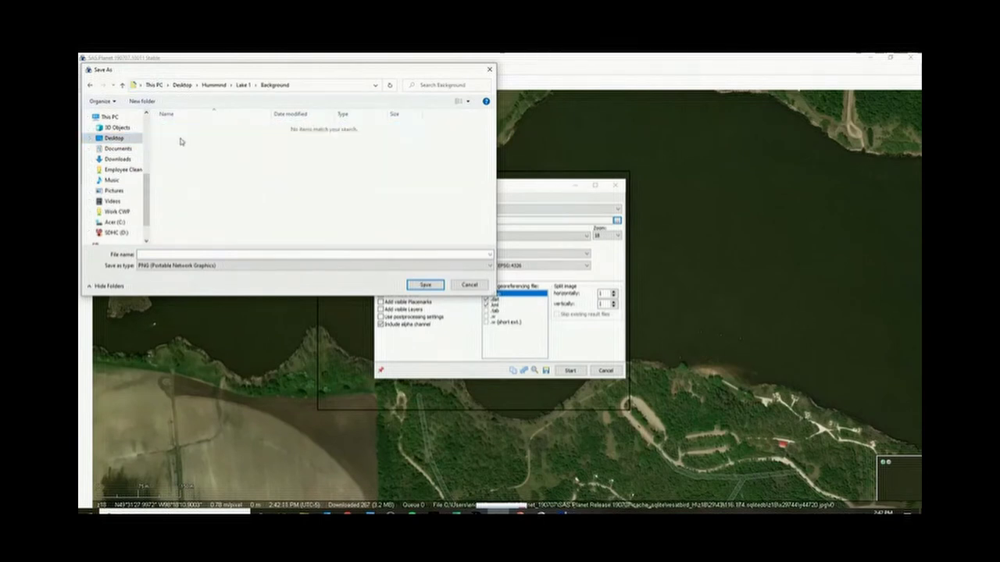
left_click(196, 255)
type("Lak")
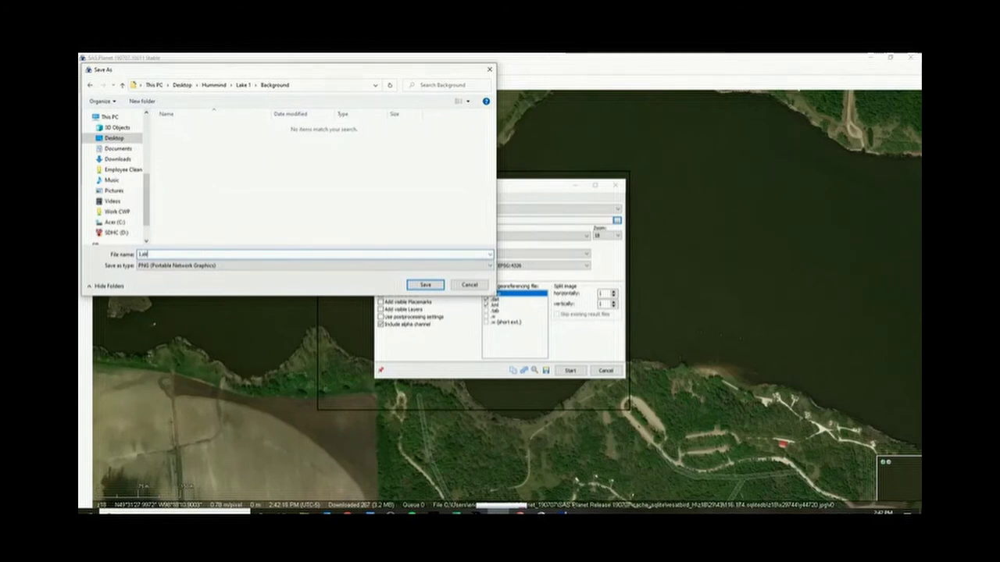
type("e 1 Ba")
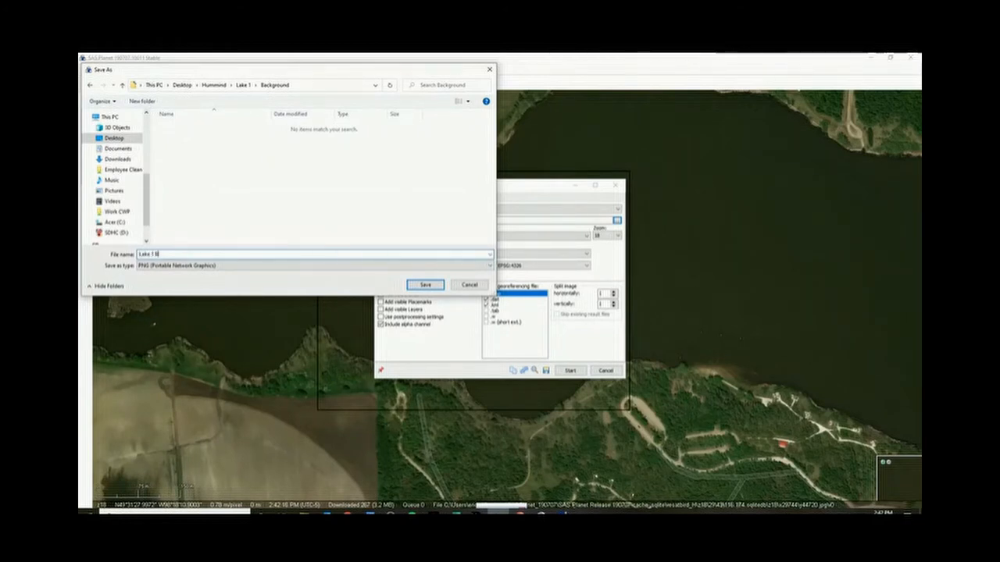
type("ckgrou")
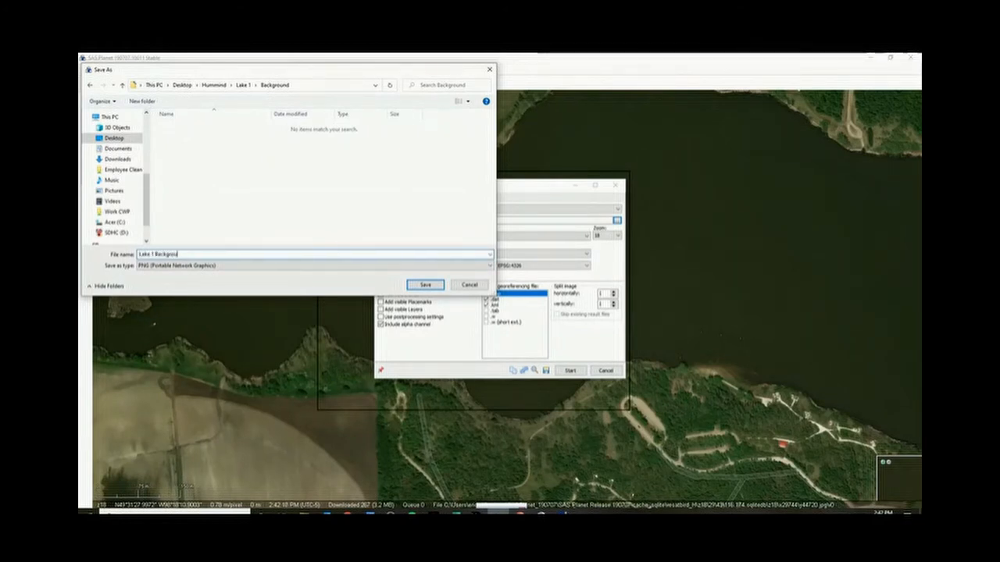
type("nd")
key("Return")
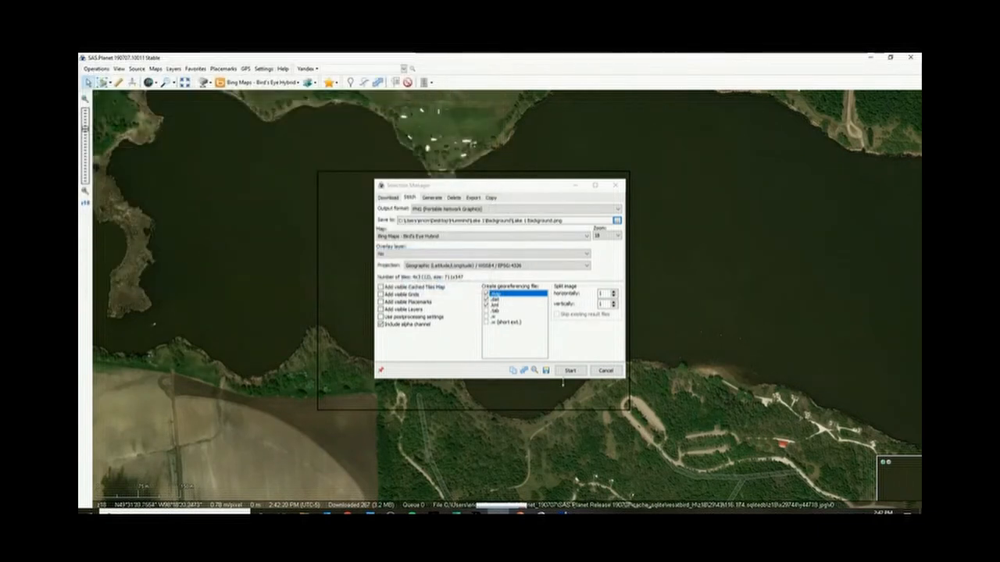
left_click(569, 370)
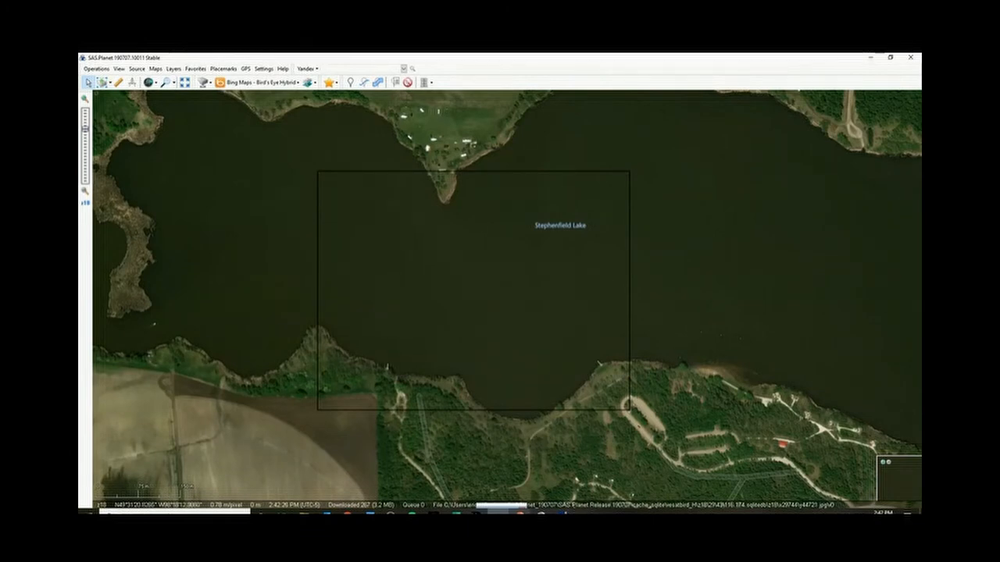
In AutoChart's background map settings, load the Lake 1 Background kml as the custom map
left_click(476, 511)
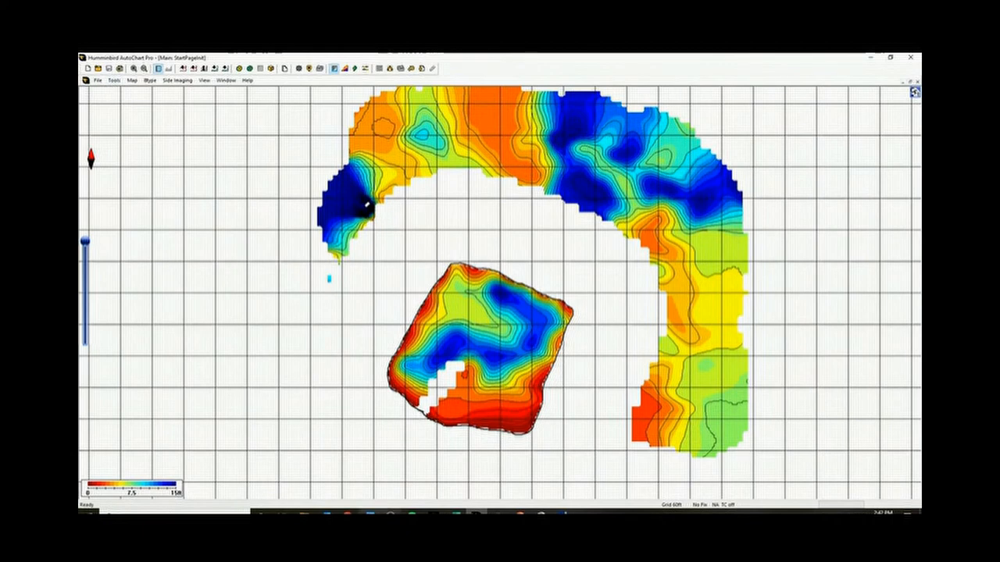
left_click(97, 80)
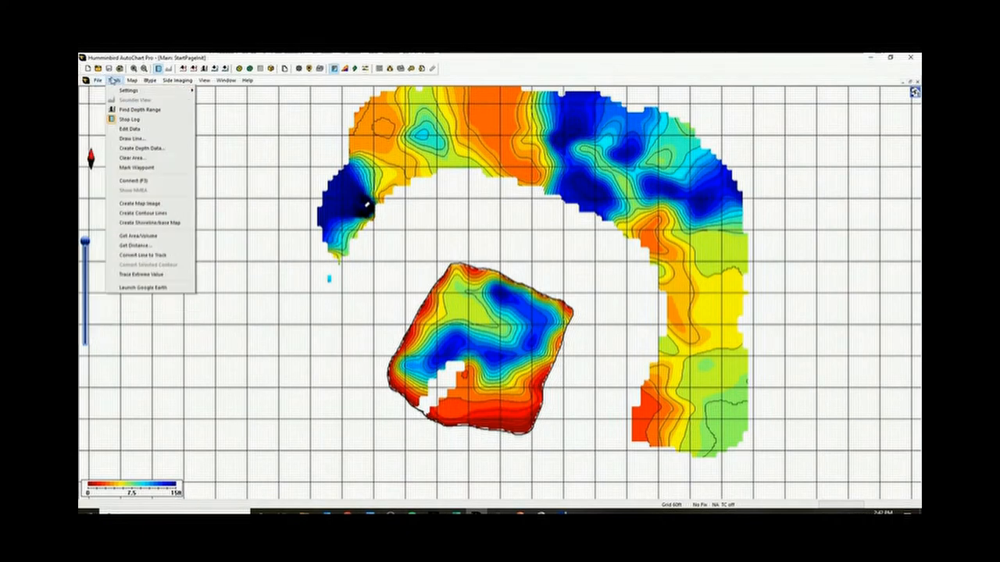
mouse_move(129, 91)
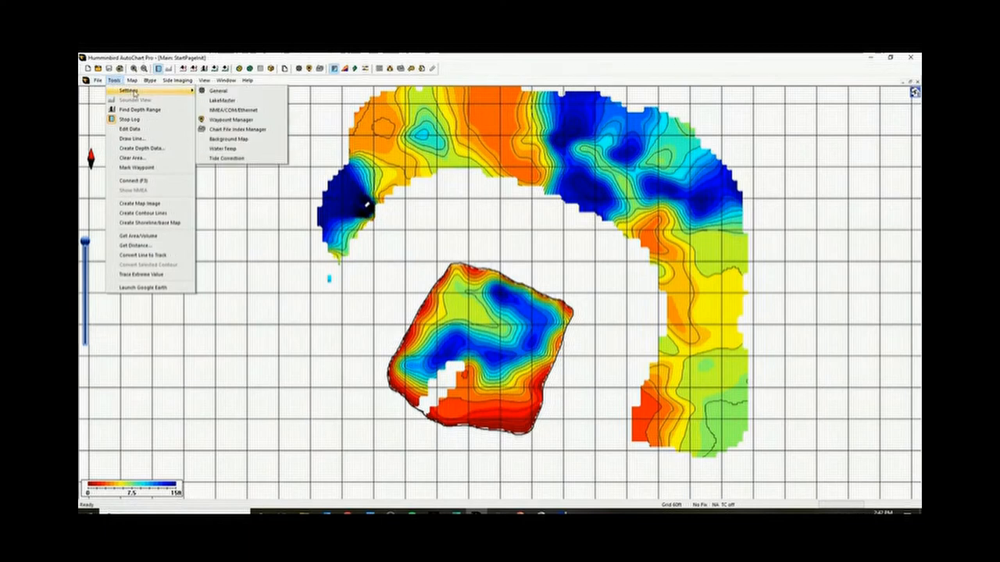
left_click(251, 141)
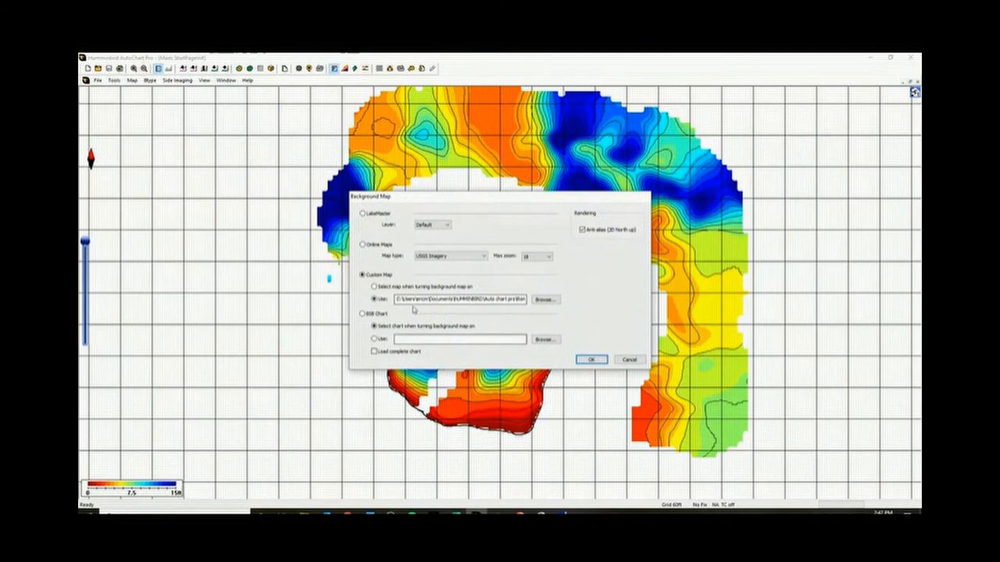
left_click(544, 299)
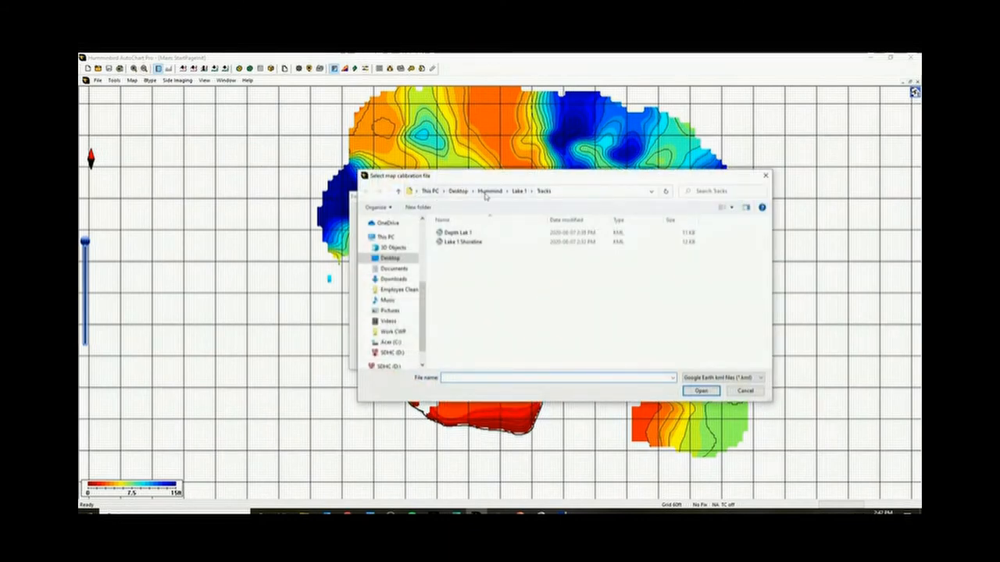
left_click(489, 192)
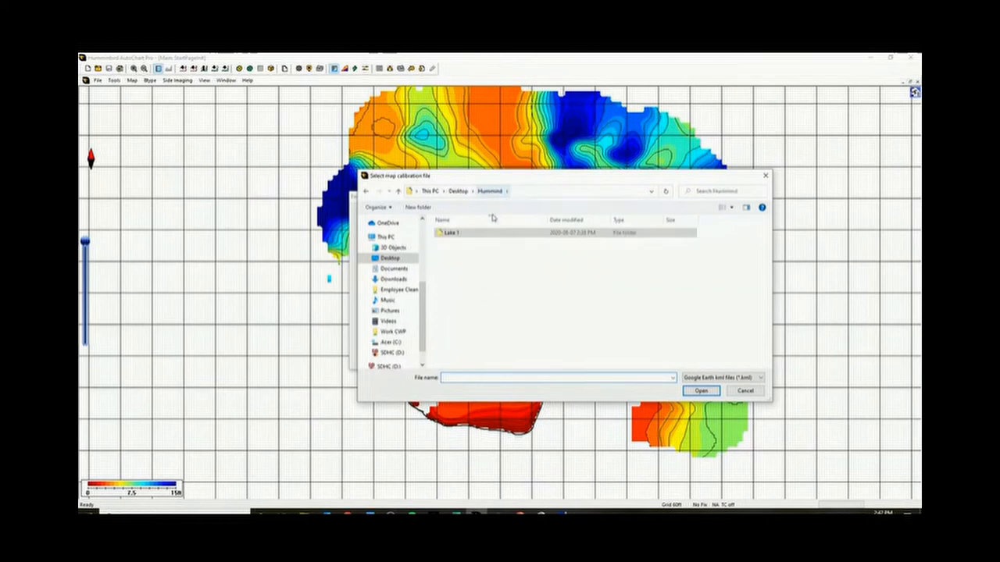
double_click(477, 234)
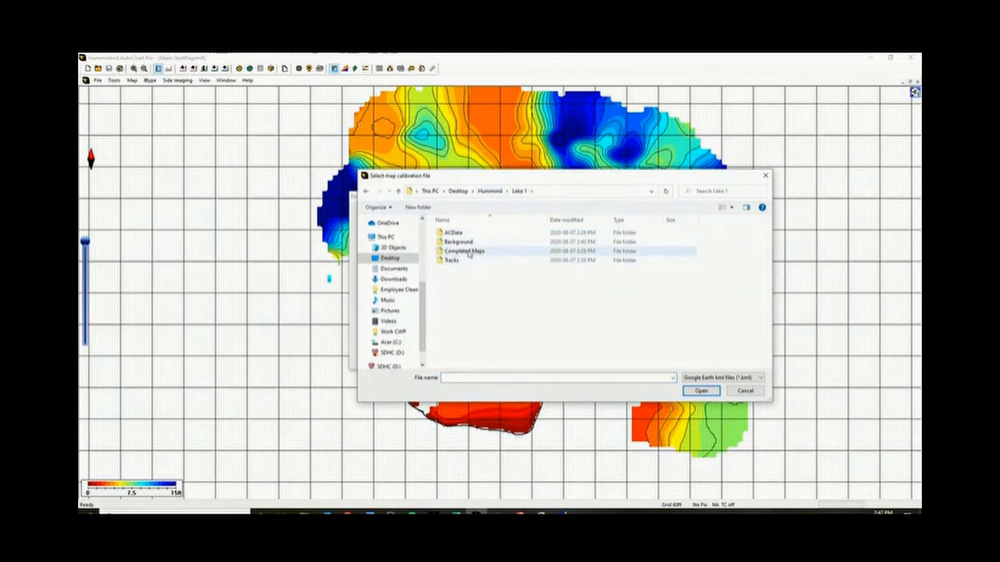
double_click(459, 241)
left_click(468, 232)
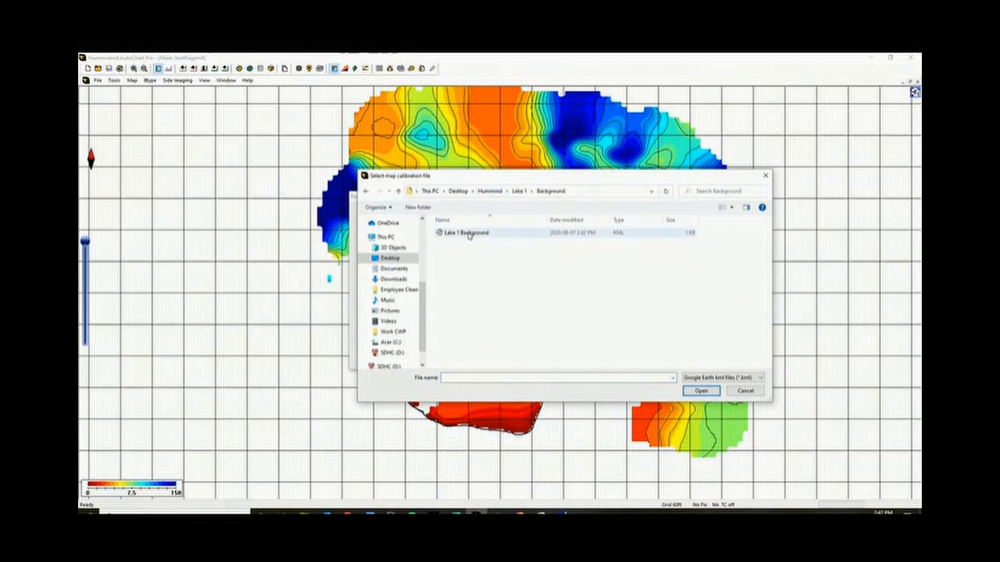
left_click(700, 390)
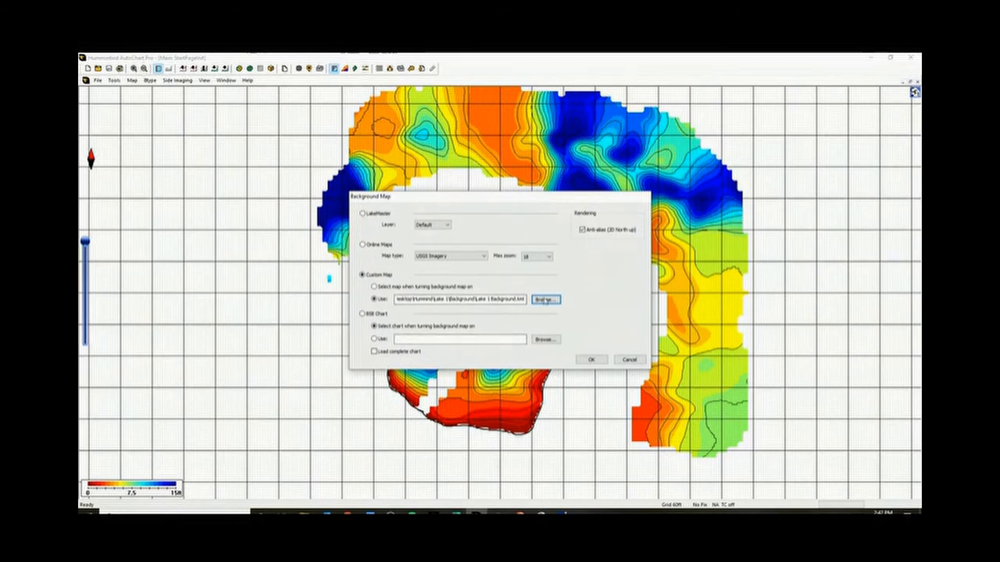
left_click(594, 361)
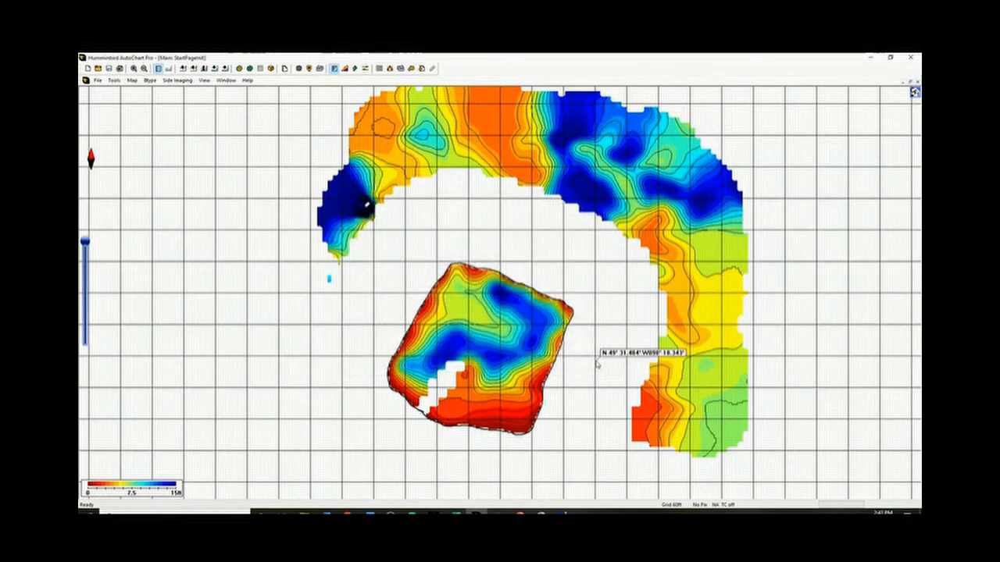
Turn on the satellite background display behind the depth contours
right_click(275, 336)
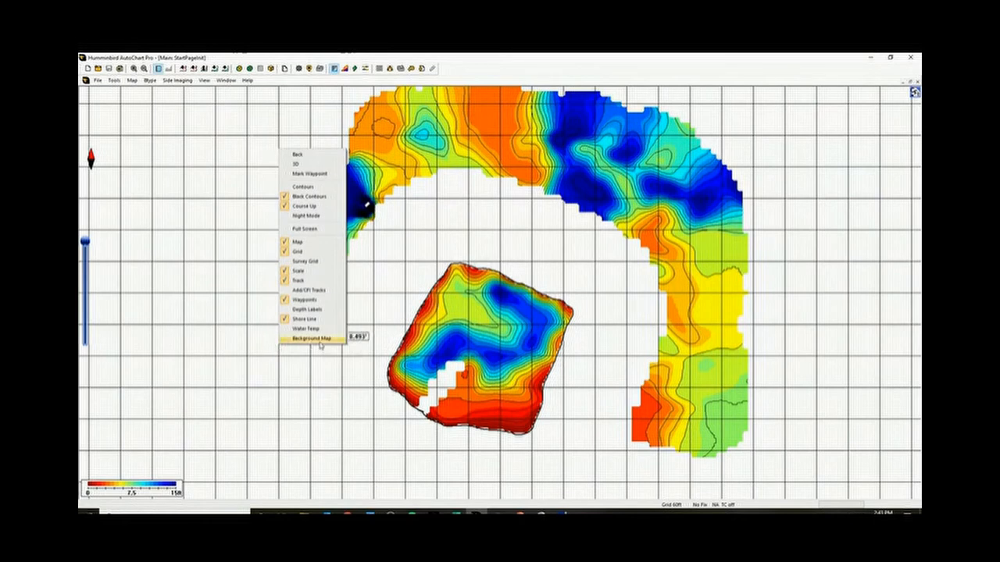
left_click(320, 346)
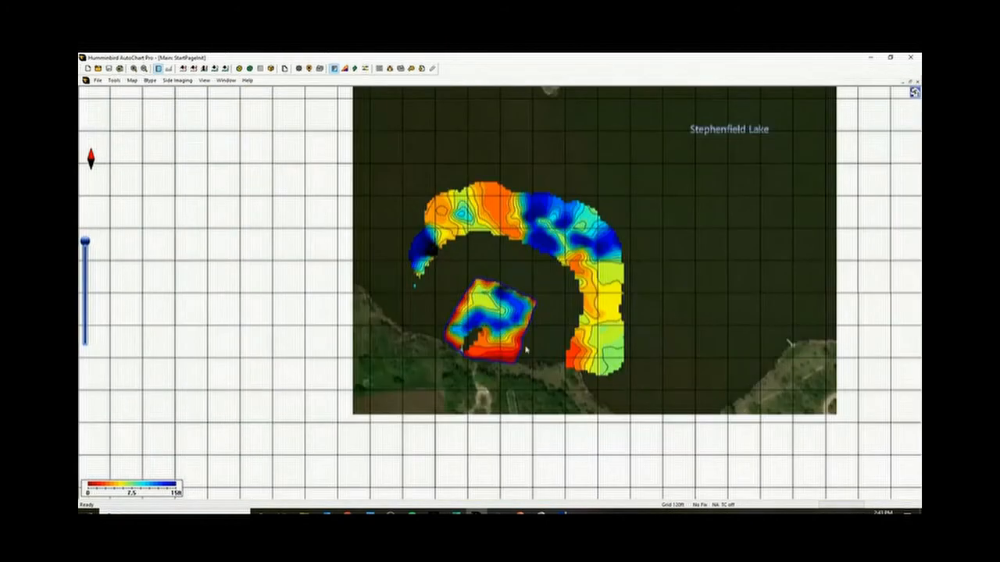
scroll(527, 349, "up", 3)
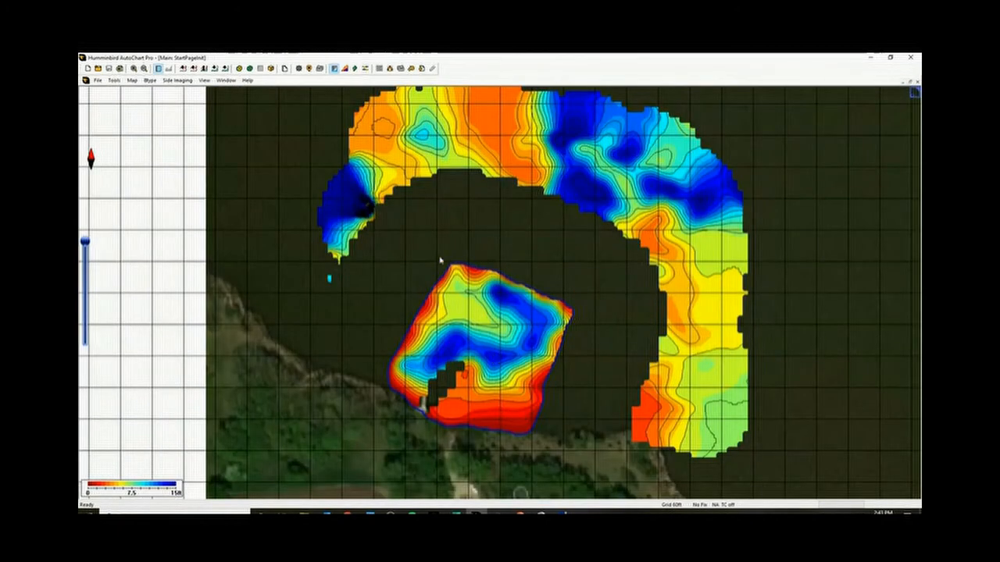
left_click(114, 80)
Clear Area: outline a first region of unwanted depth data and confirm erasing it
left_click(139, 167)
left_click(838, 449)
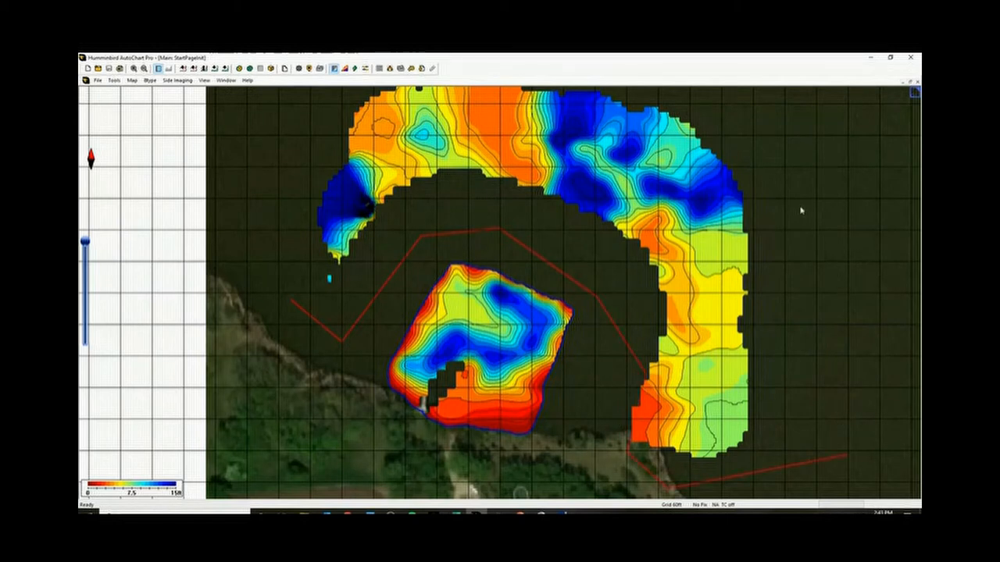
double_click(686, 101)
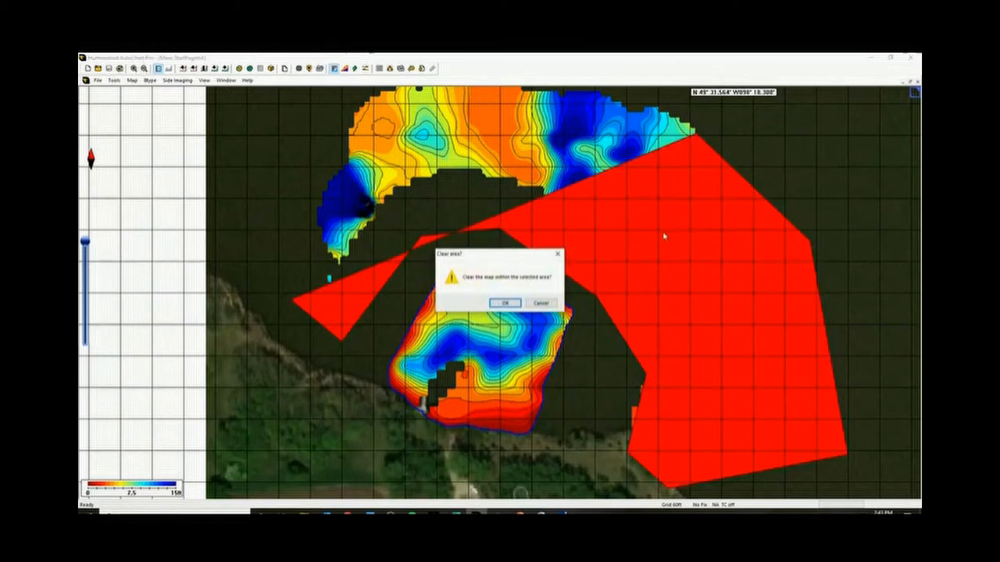
left_click(504, 304)
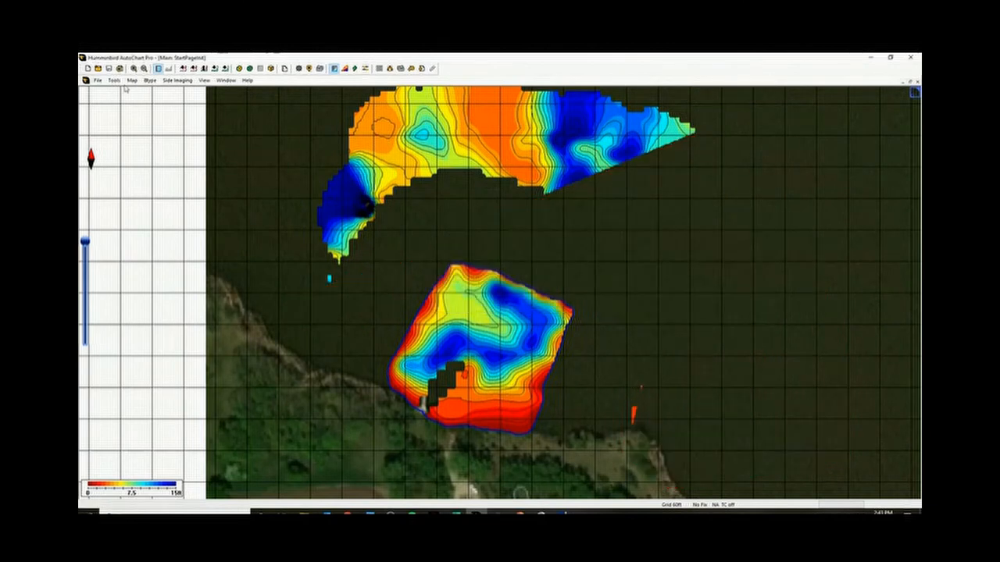
scroll(364, 208, "down", 1)
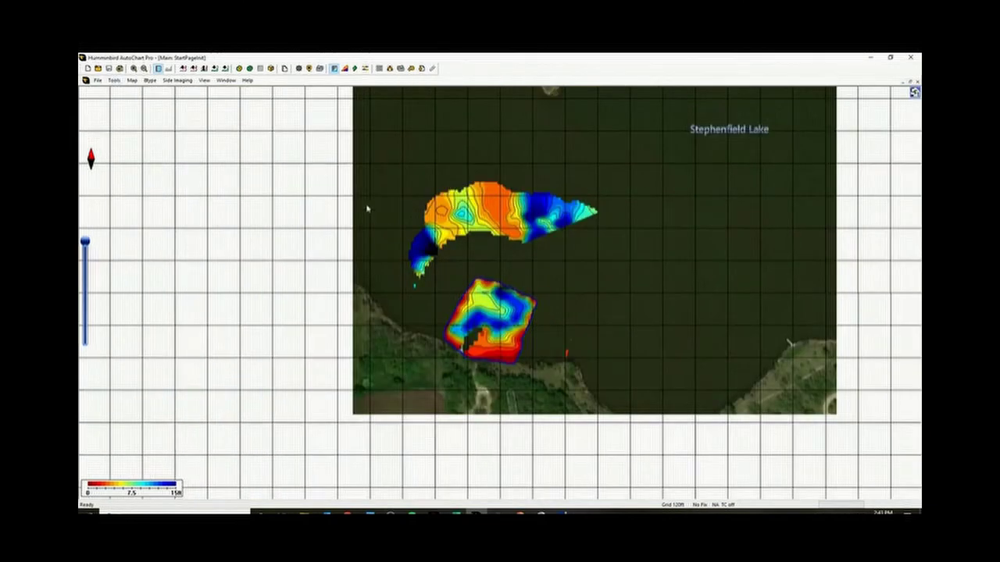
Draw a polygon around the upper arc-shaped depth data and clear it
left_click(113, 82)
left_click(150, 155)
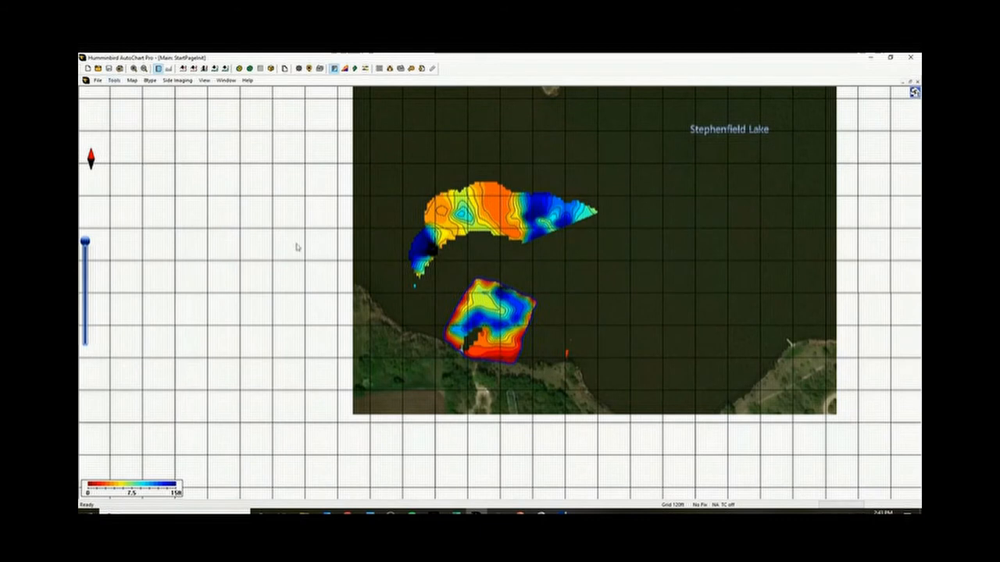
left_click(389, 273)
left_click(420, 316)
left_click(451, 275)
left_click(581, 266)
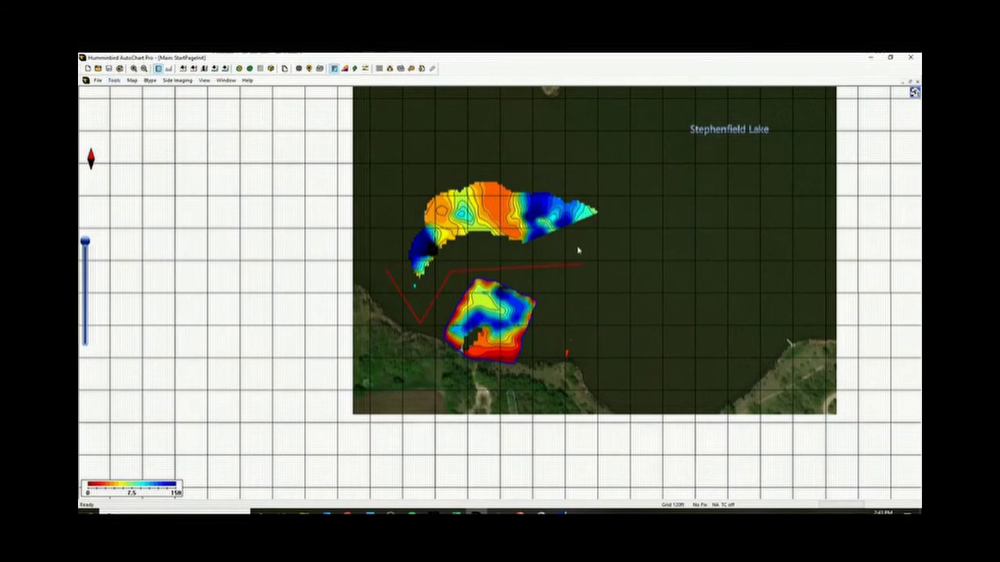
left_click(600, 177)
left_click(633, 233)
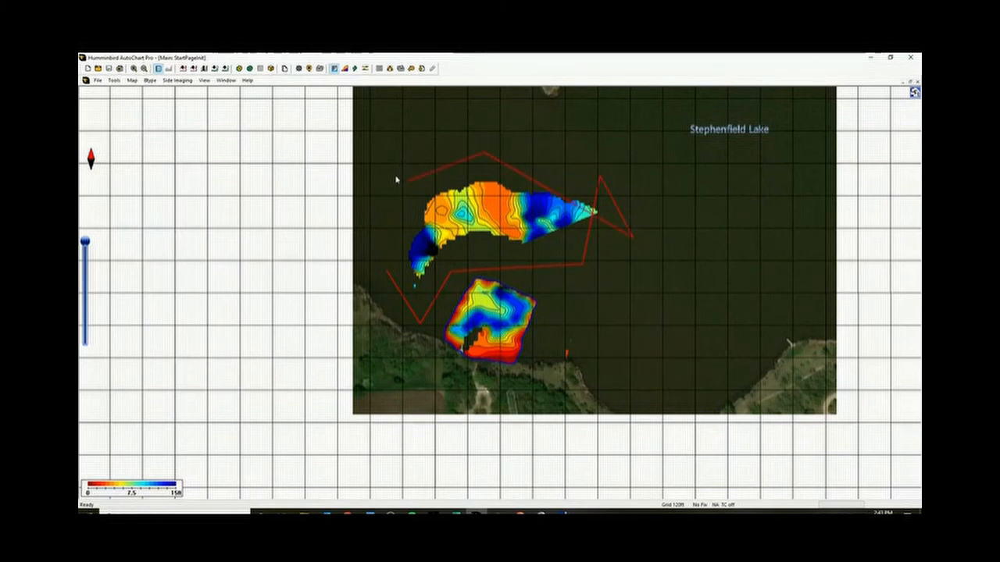
left_click(389, 248)
double_click(464, 215)
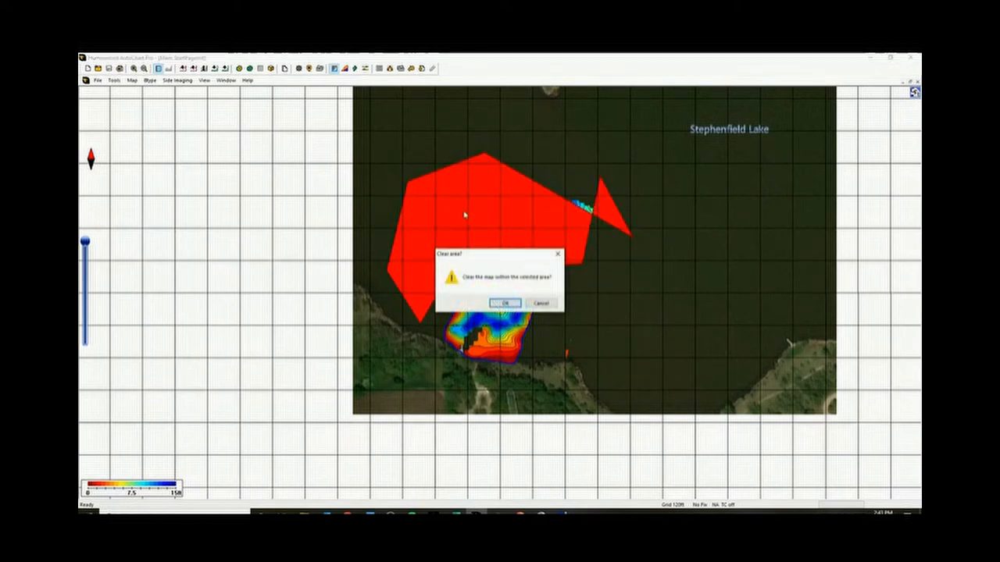
left_click(504, 303)
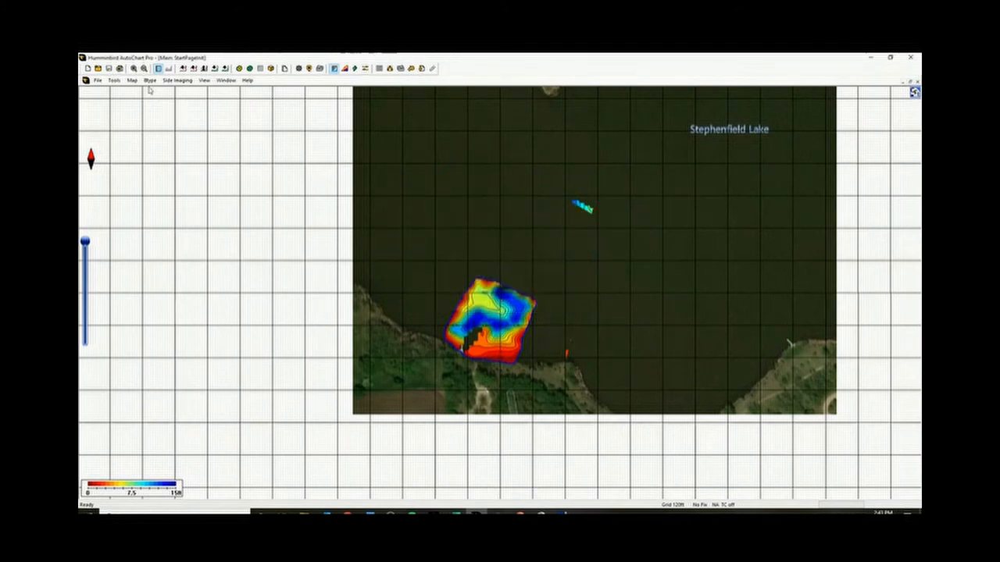
Outline the leftover stray data and clear it, leaving only the square contour patch
left_click(113, 80)
left_click(149, 163)
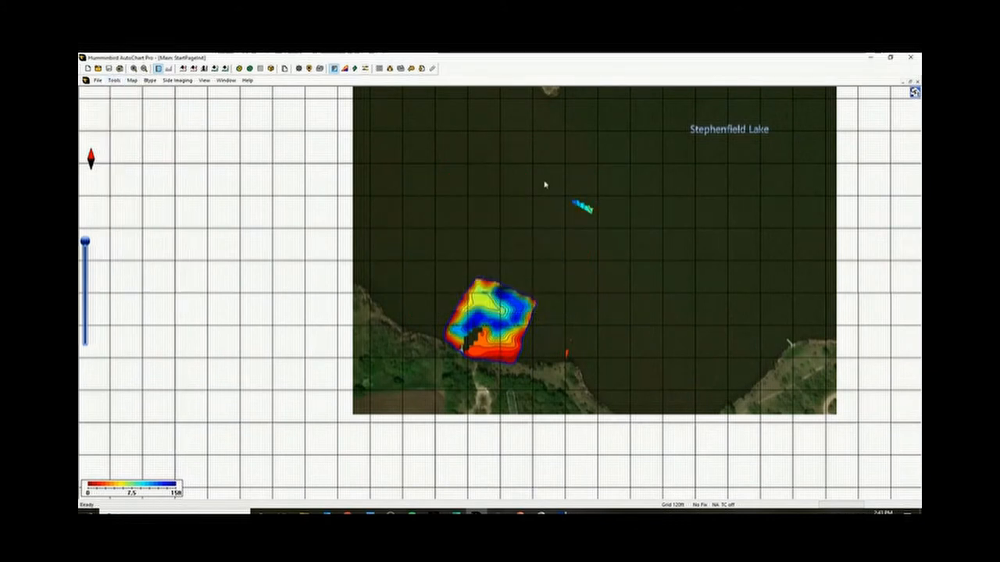
left_click(612, 375)
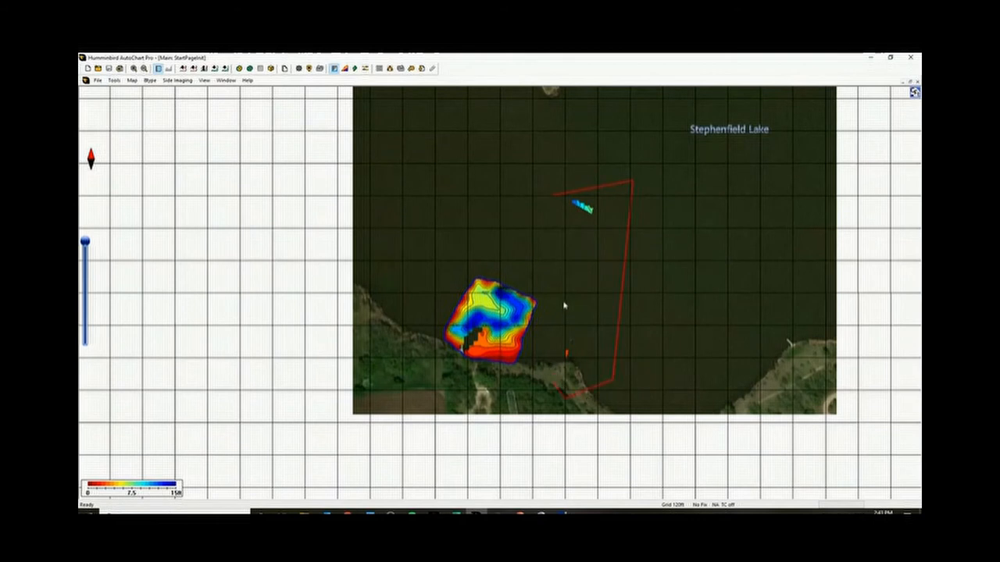
left_click(552, 211)
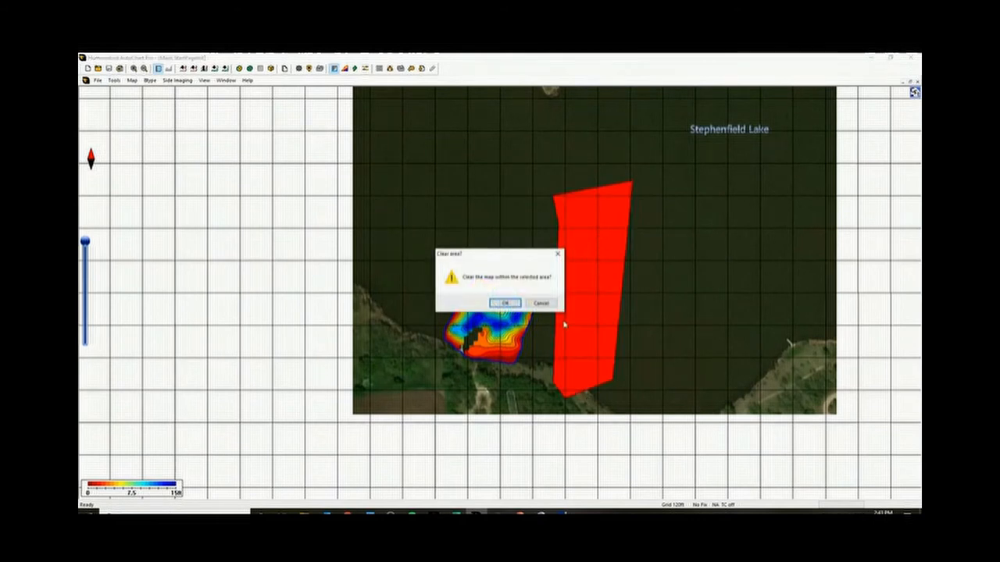
left_click(506, 304)
scroll(484, 328, "up", 3)
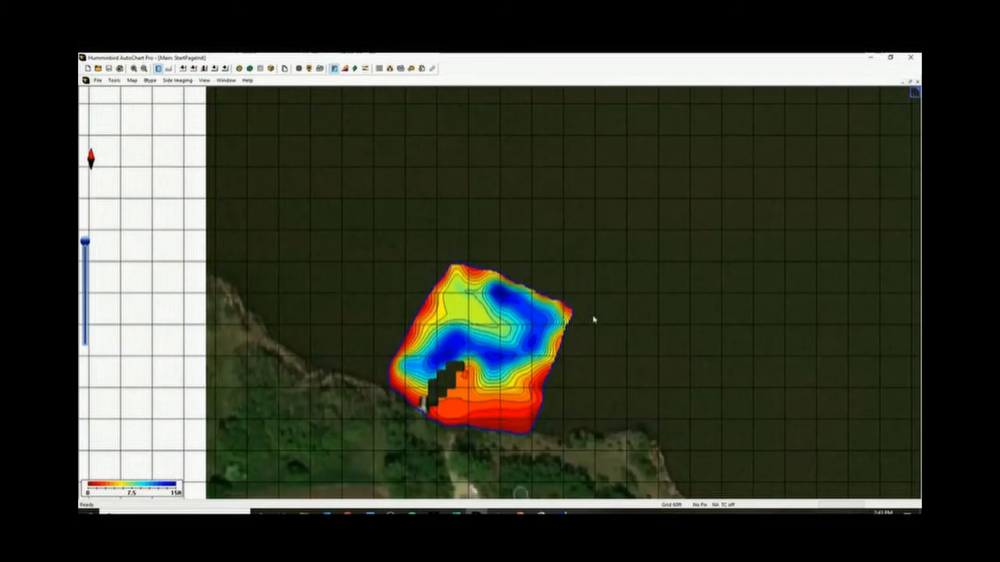
Toggle the contour lines off and back on as black contours
right_click(506, 309)
left_click(542, 359)
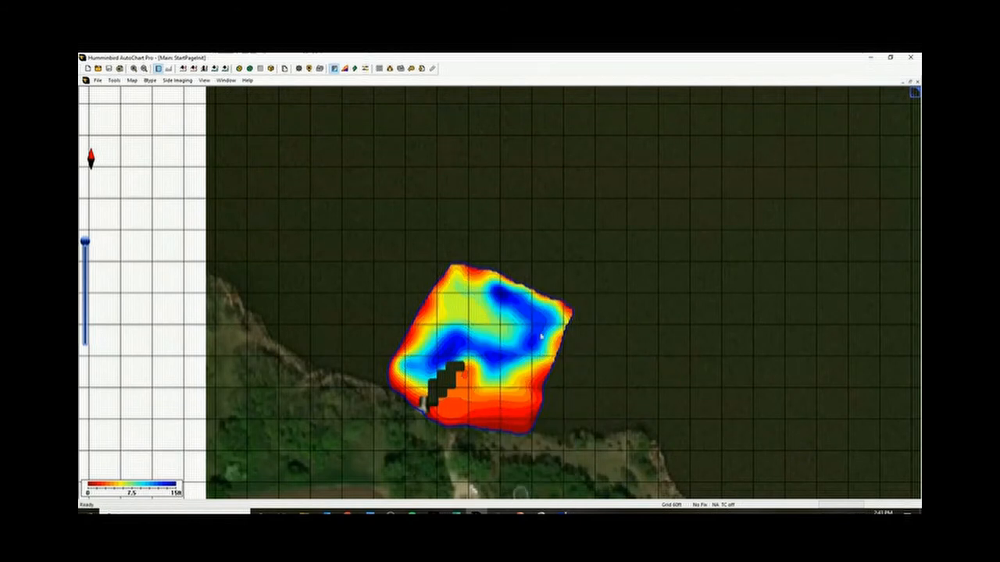
right_click(599, 258)
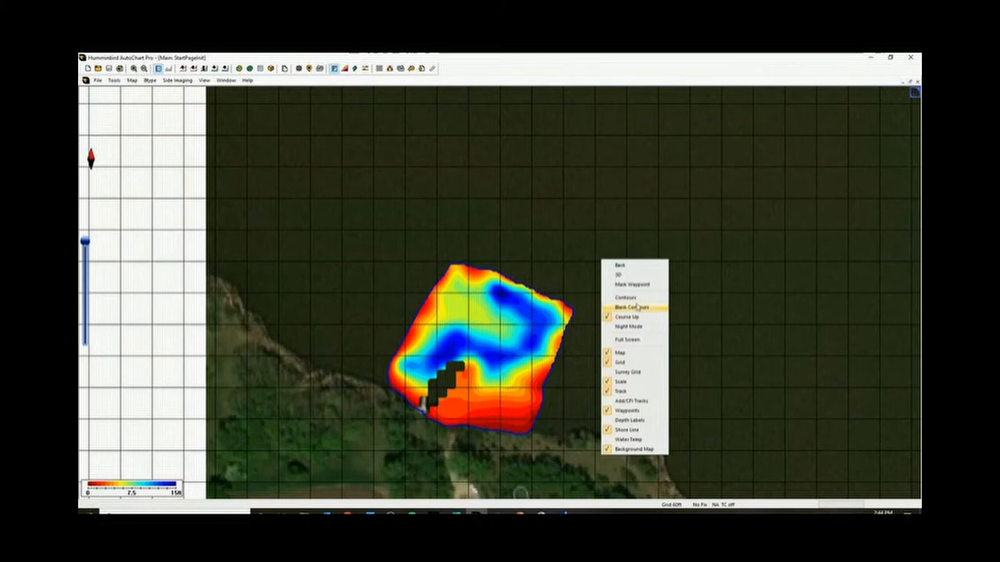
left_click(635, 309)
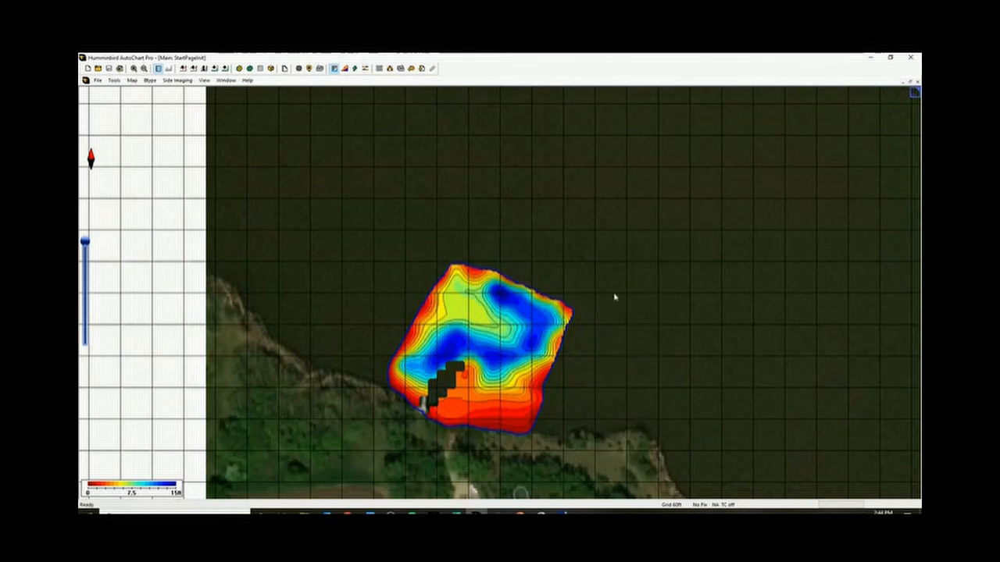
Hide the grid overlay and show depth labels across the contour map
right_click(575, 262)
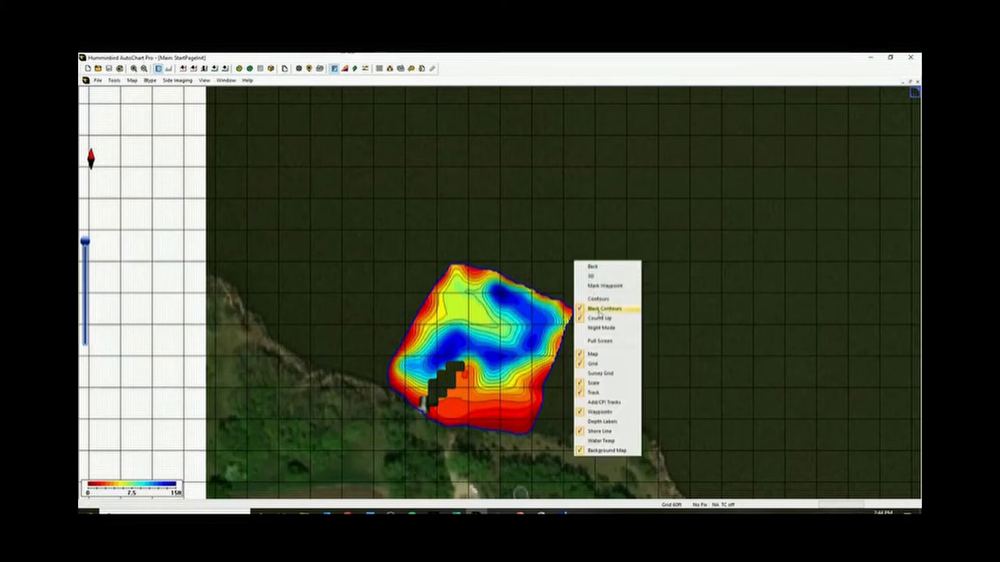
left_click(600, 364)
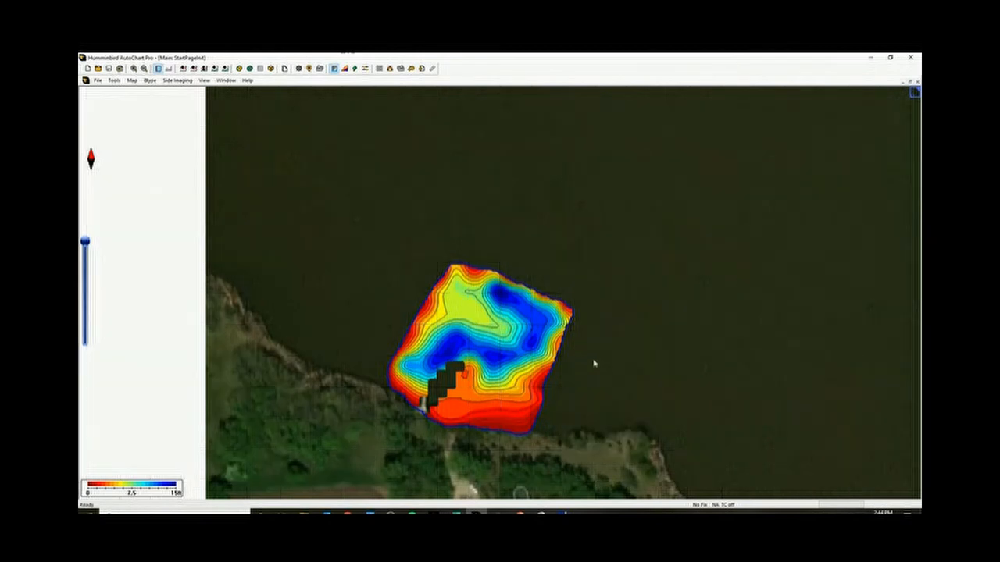
right_click(614, 317)
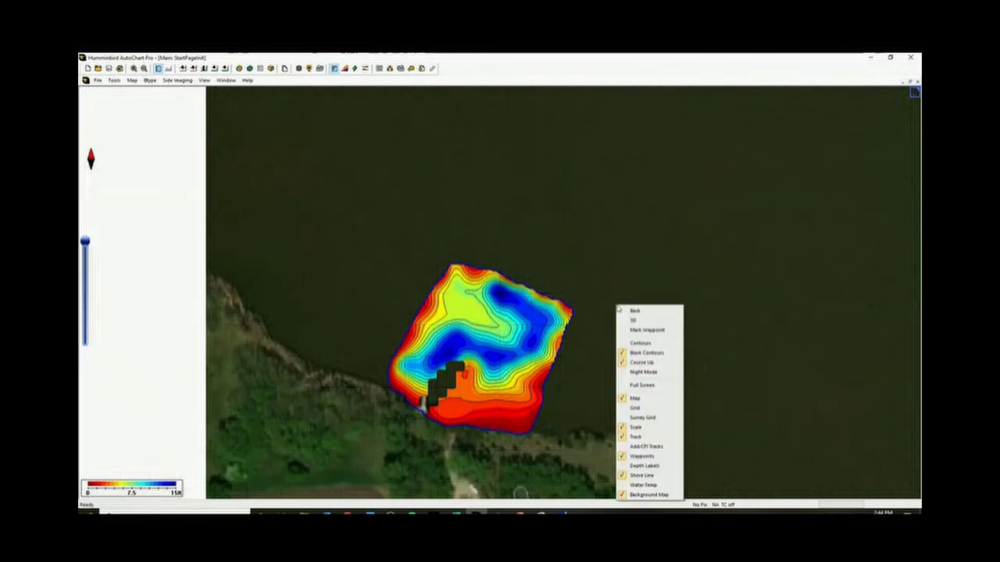
left_click(663, 467)
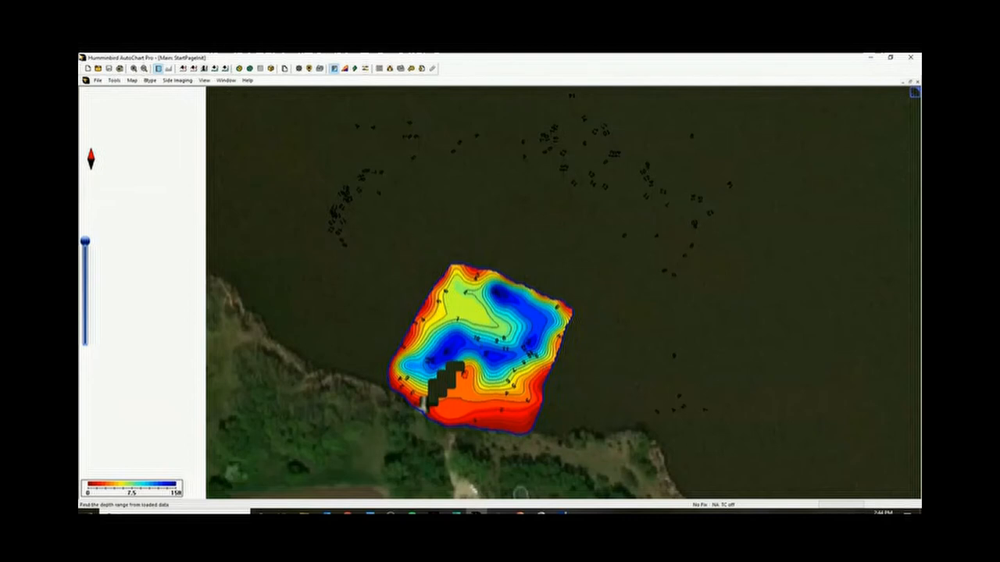
left_click(98, 80)
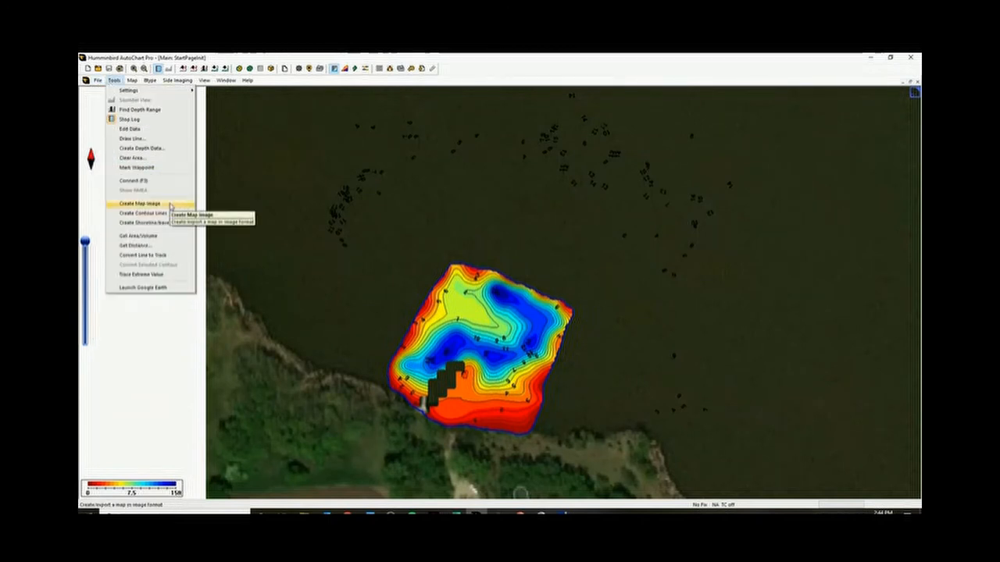
Start Create Map Image and browse into the Lake 1 > Completed Maps folder
left_click(170, 206)
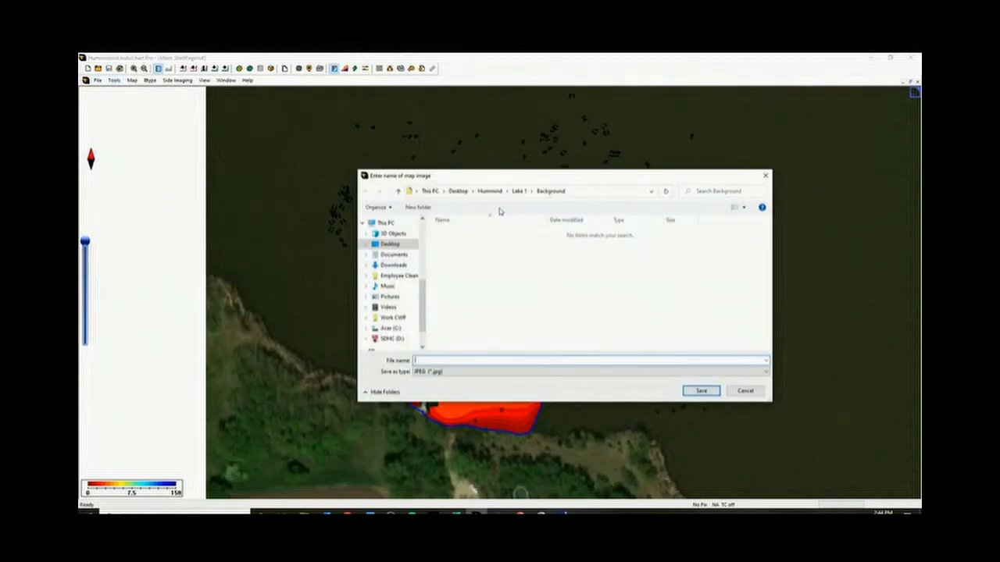
left_click(519, 192)
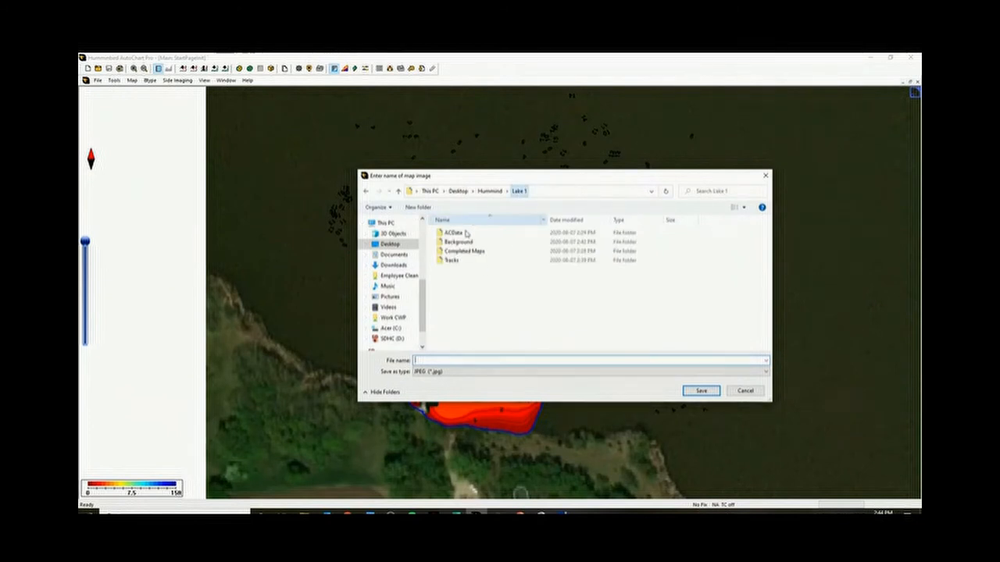
left_click(465, 251)
double_click(467, 252)
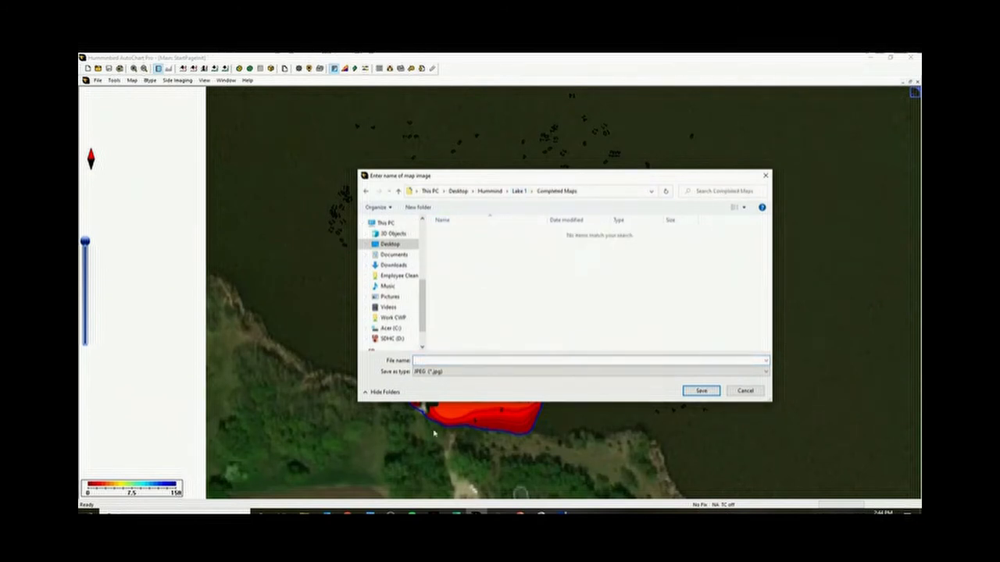
Name the file lake 1, keep JPEG as the image type, and save to reach the generator settings
left_click(437, 360)
type("1")
left_click(531, 372)
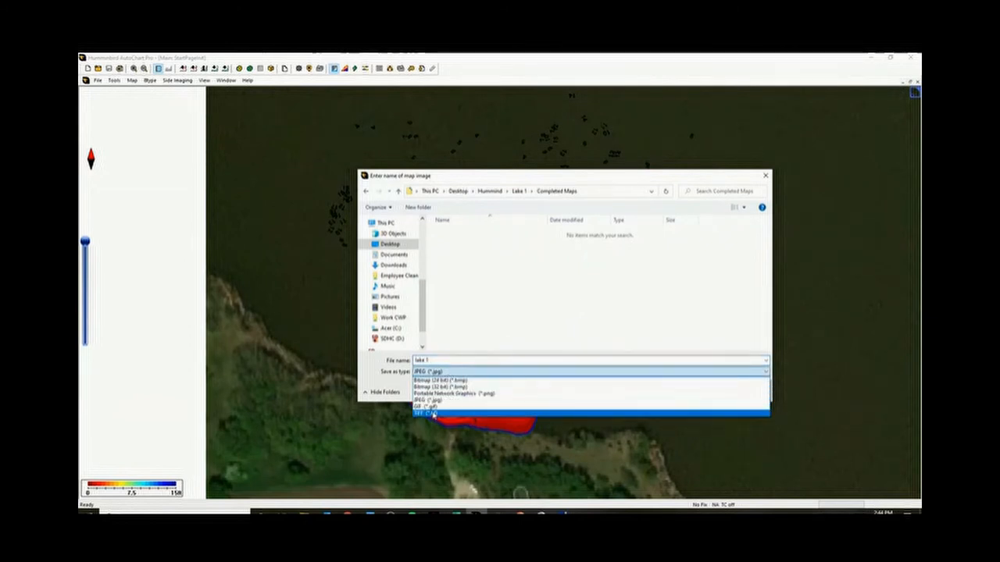
left_click(460, 398)
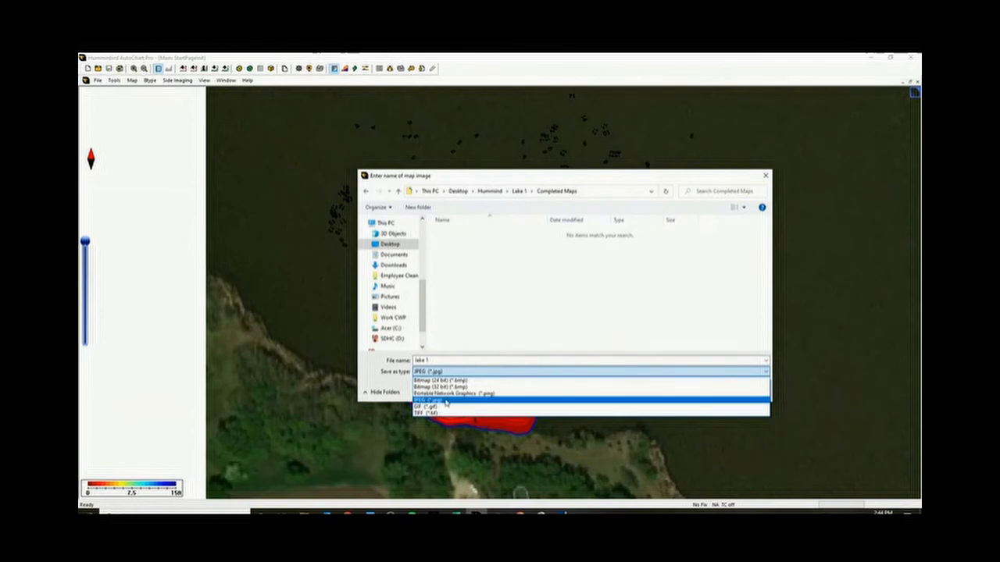
left_click(717, 391)
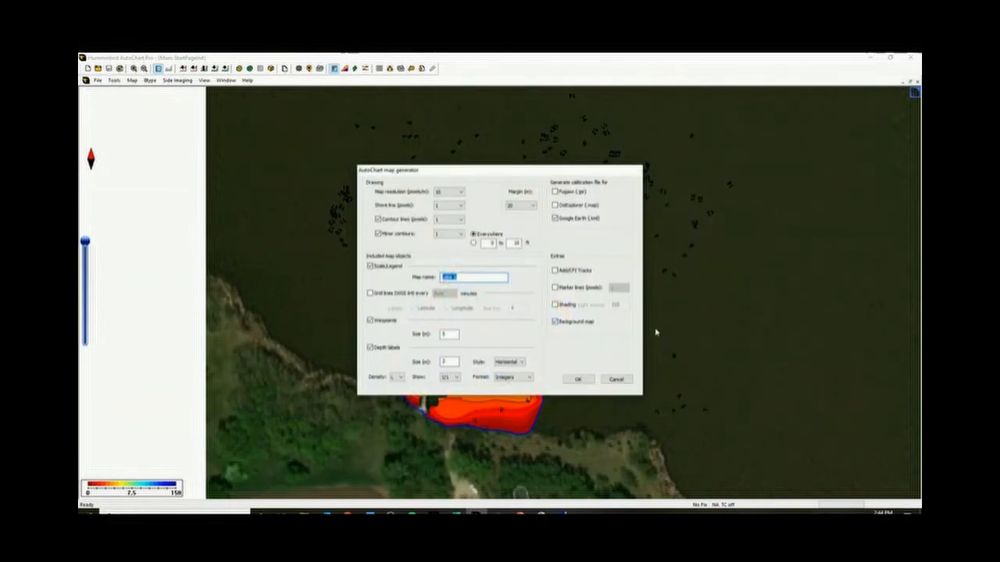
Keep margin 20 and name Lake 1, untick Waypoints, generate the map and dismiss the done notice
left_click(534, 205)
left_click(516, 234)
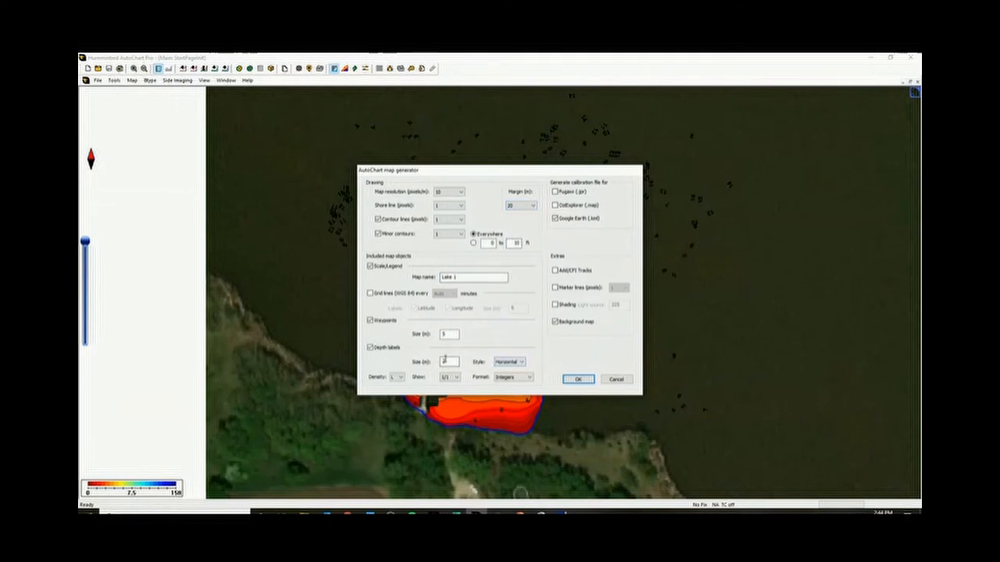
left_click(446, 361)
left_click(370, 321)
left_click(478, 277)
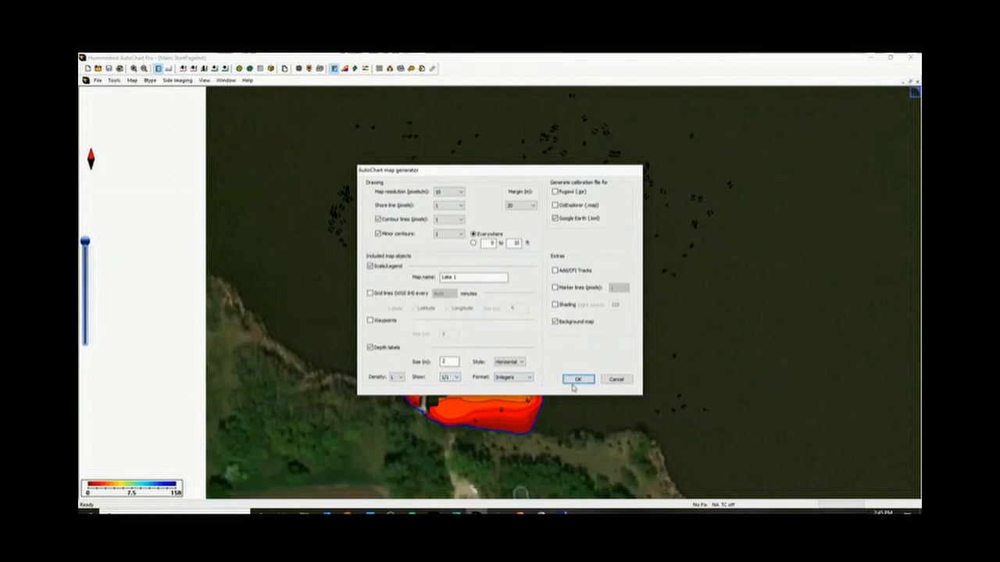
left_click(577, 380)
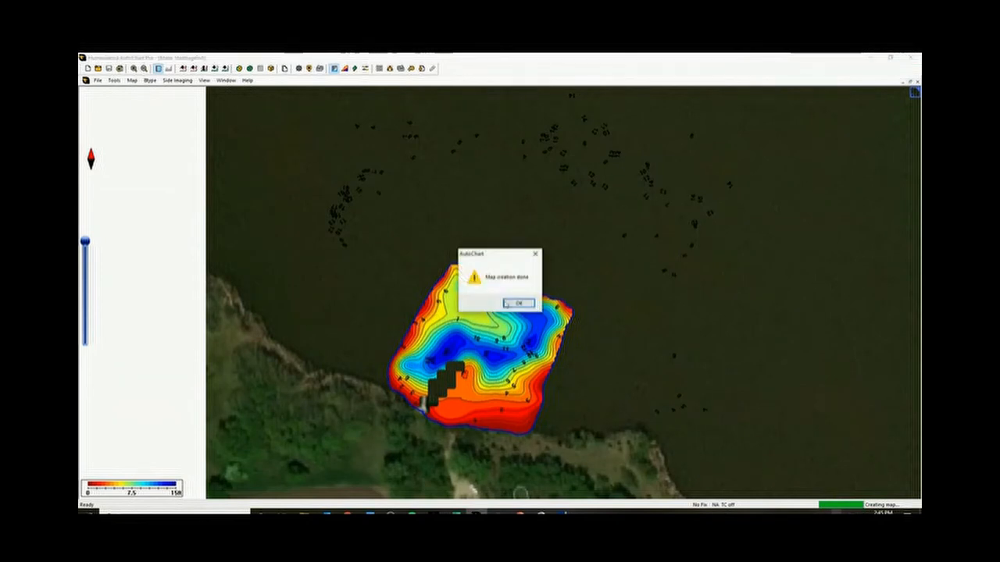
left_click(518, 304)
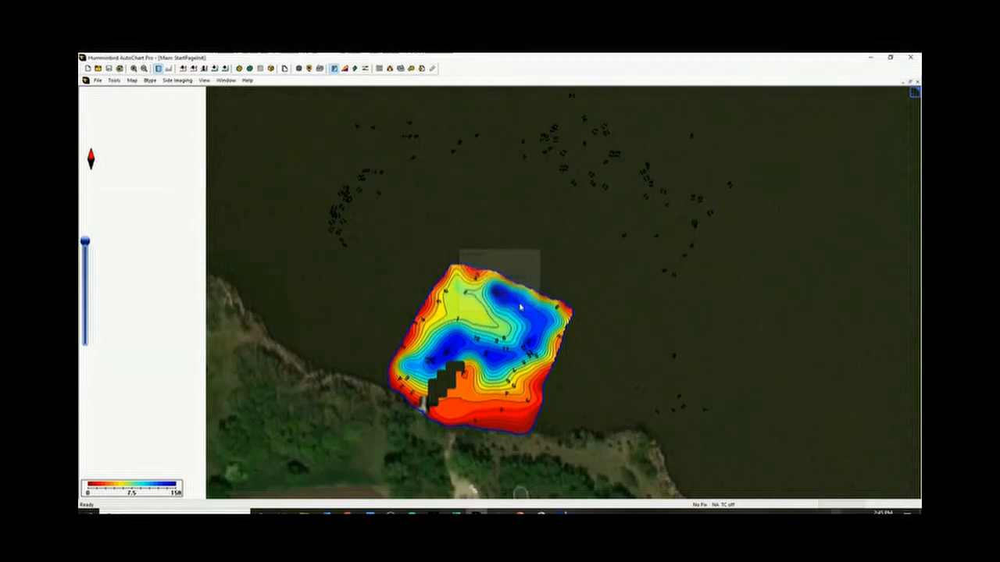
In File Explorer, open the exported lake 1 JPEG from Lake 1 > Completed Maps
left_click(305, 511)
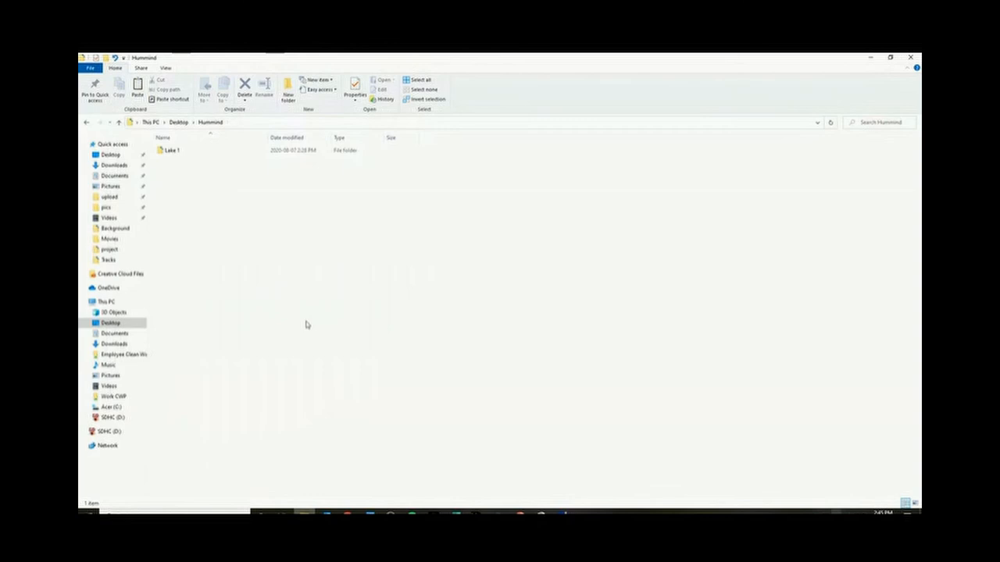
double_click(172, 150)
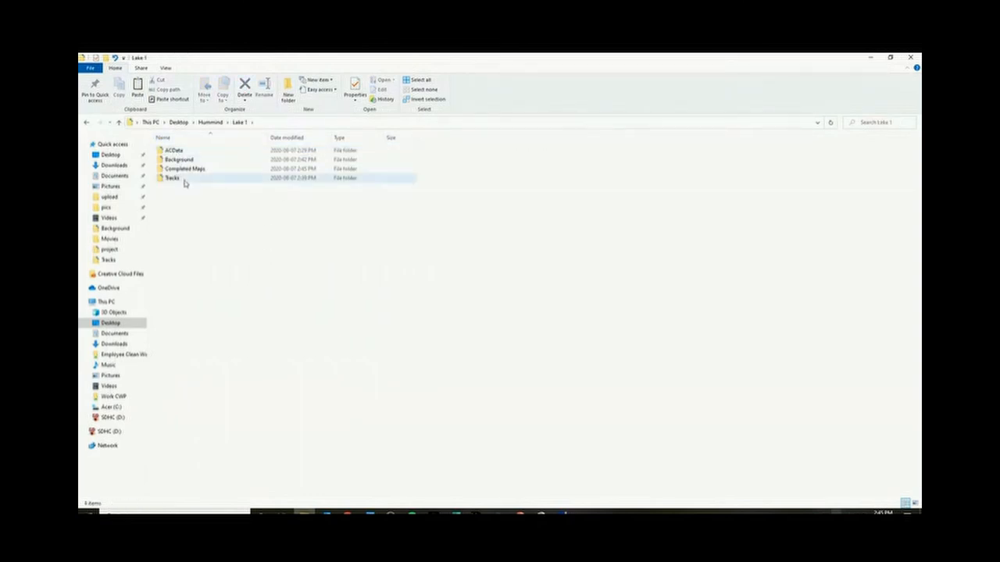
double_click(185, 169)
left_click(181, 169)
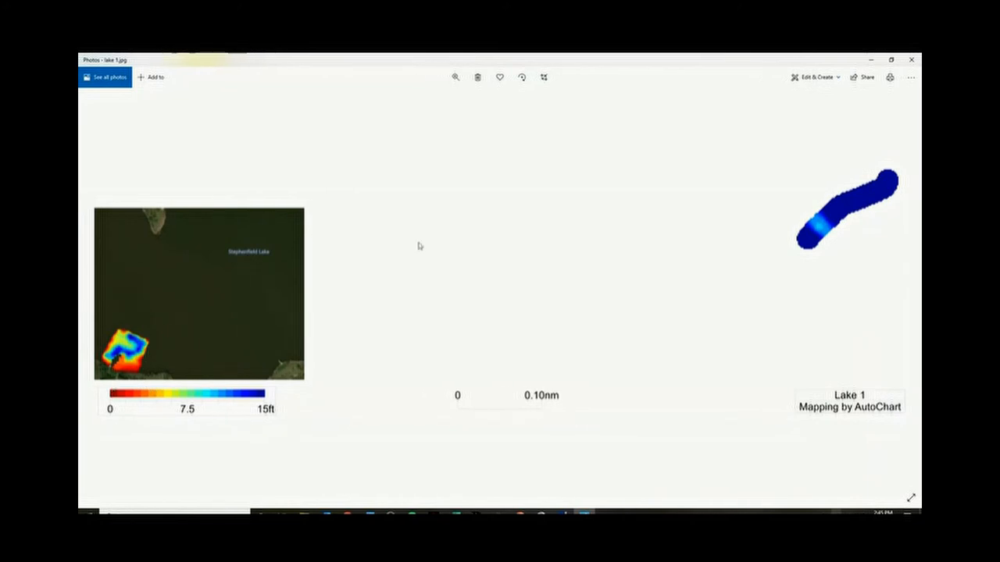
Close the image preview and return to the chart in AutoChart Pro
left_click(910, 59)
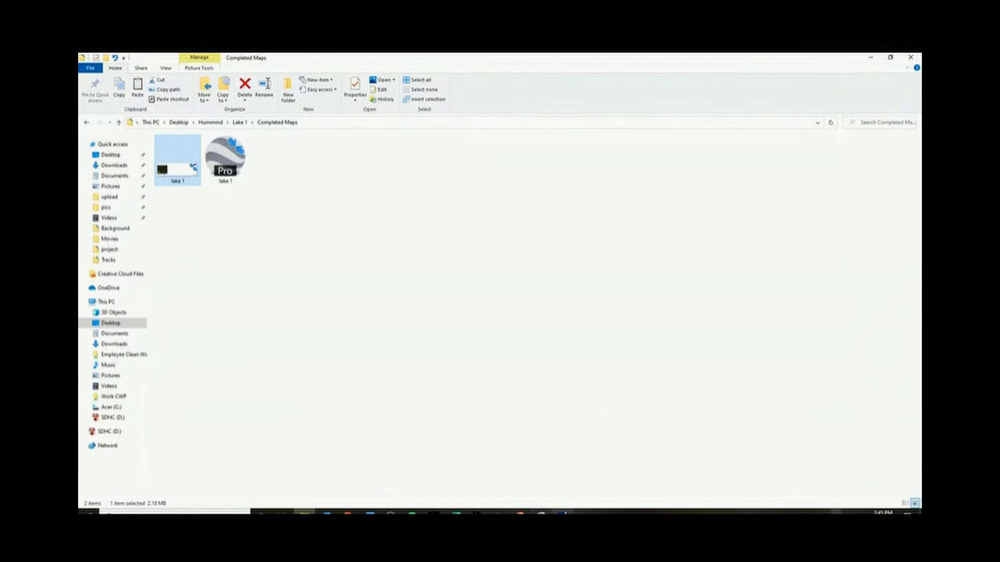
left_click(541, 512)
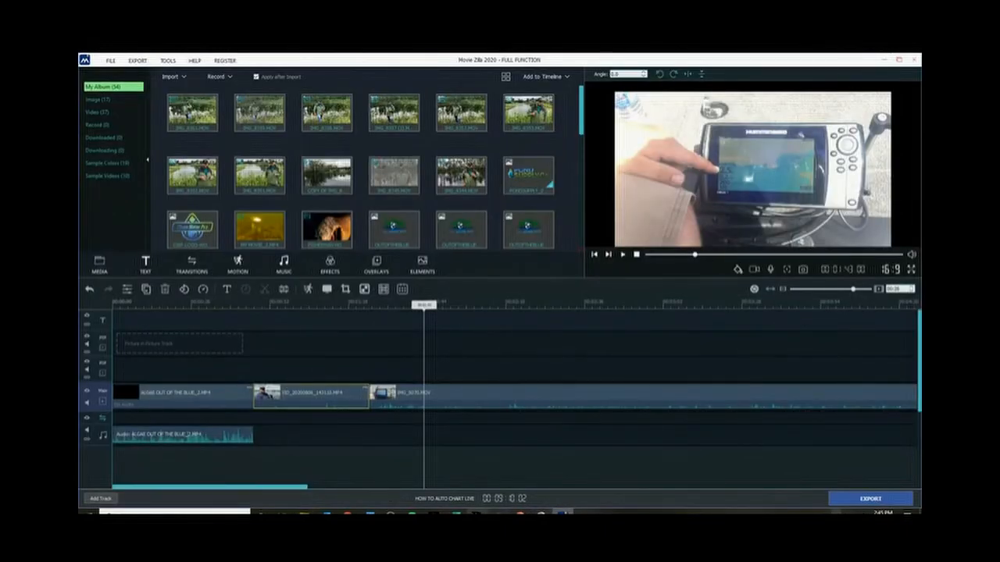
left_click(498, 512)
scroll(567, 234, "down", 5)
scroll(567, 260, "down", 5)
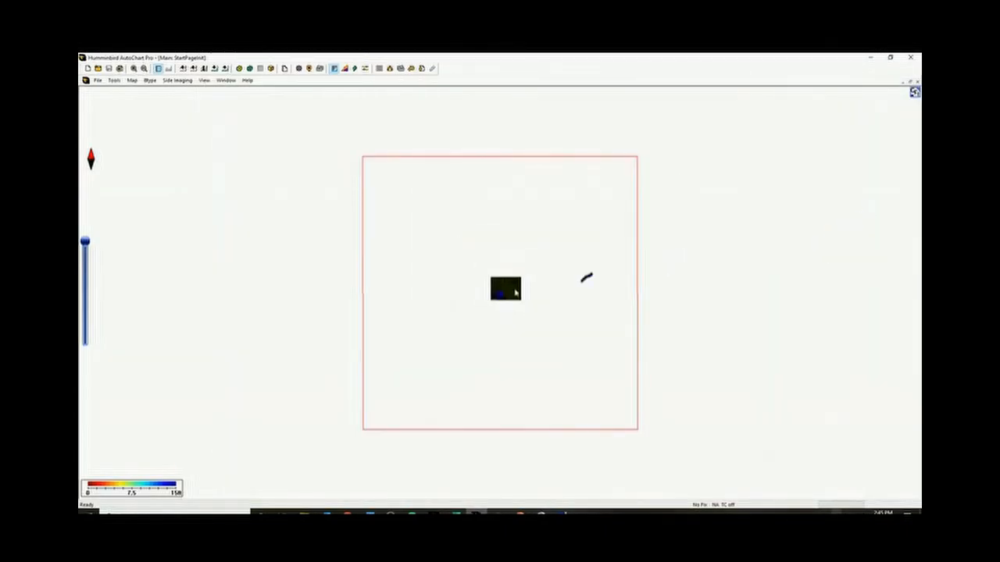
scroll(594, 281, "up", 3)
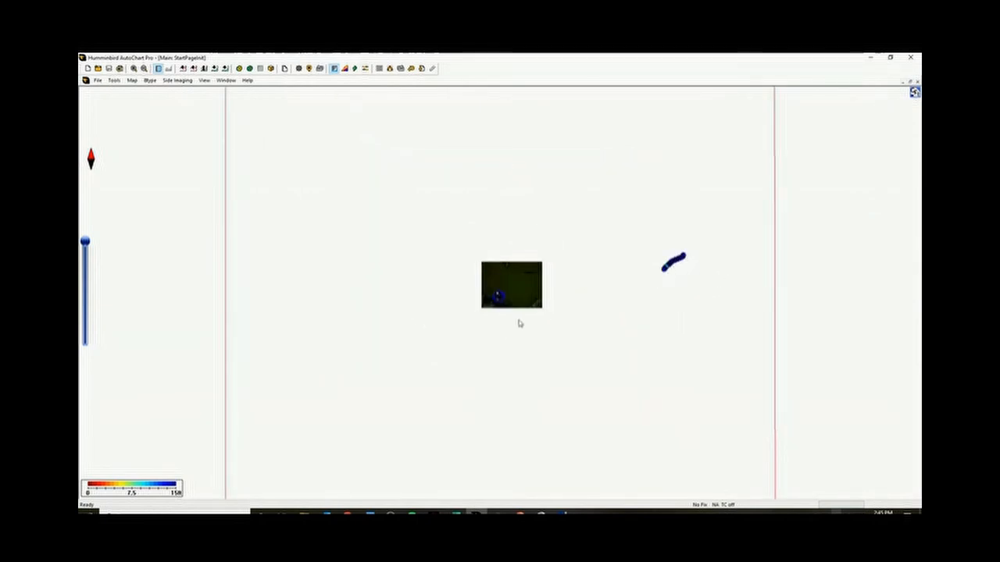
scroll(519, 324, "up", 5)
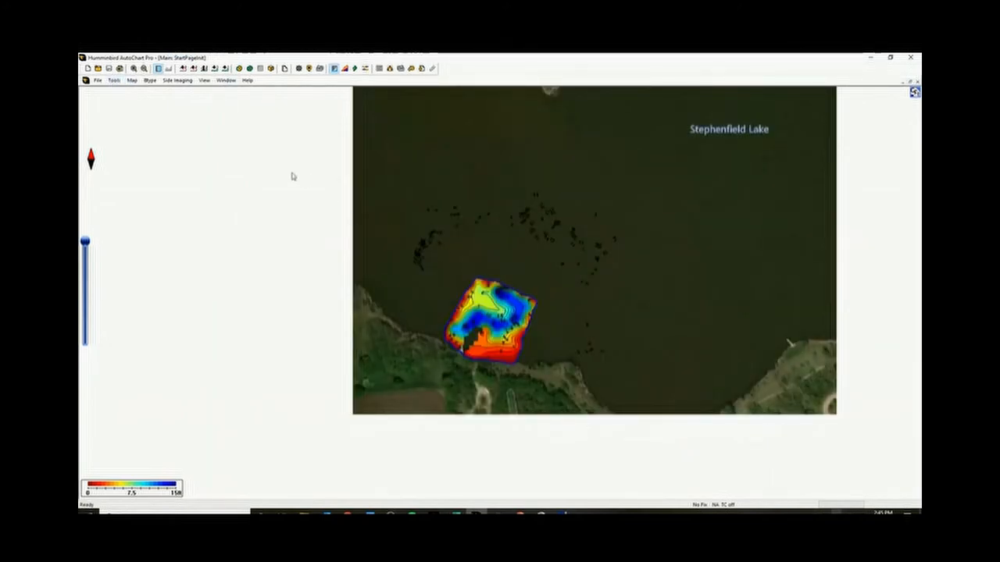
scroll(717, 259, "down", 5)
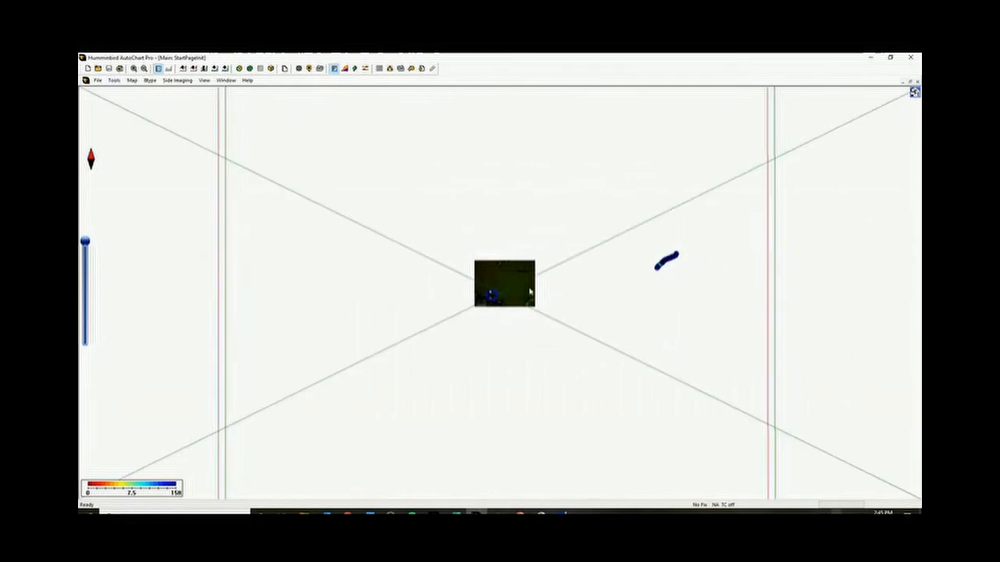
scroll(558, 277, "up", 5)
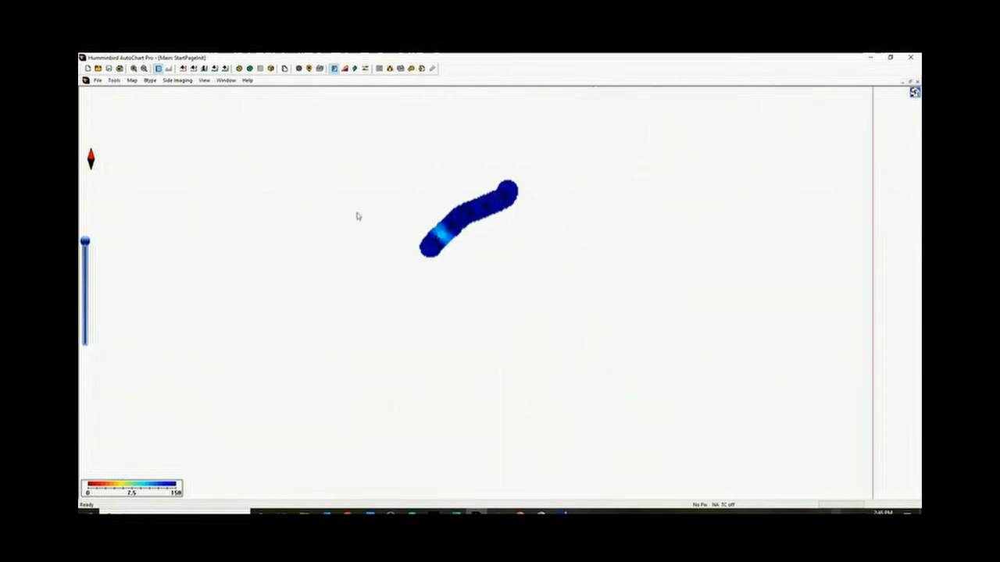
Use Tools > Clear Area to outline a five-corner polygon around the stray track and confirm clearing it
left_click(98, 80)
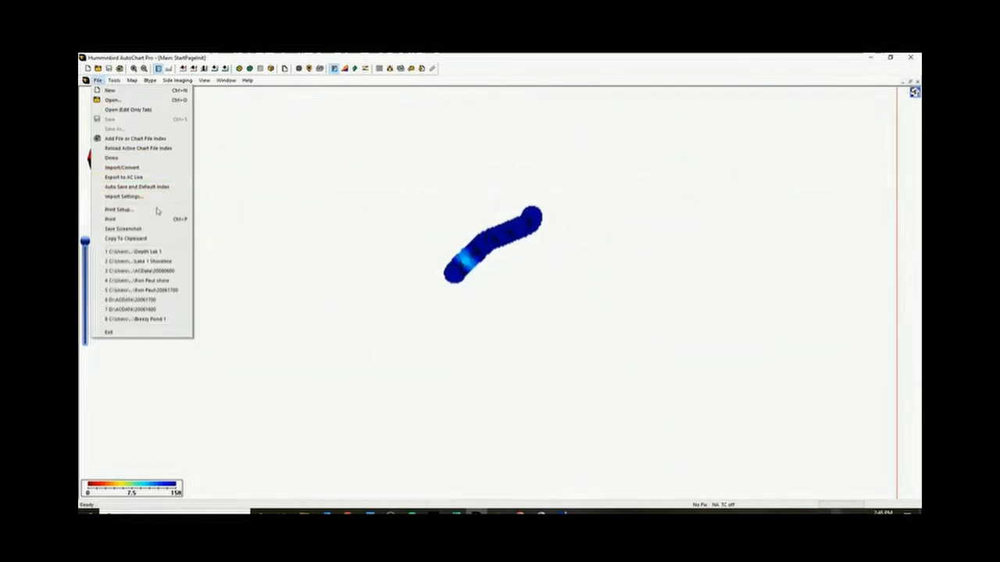
mouse_move(114, 81)
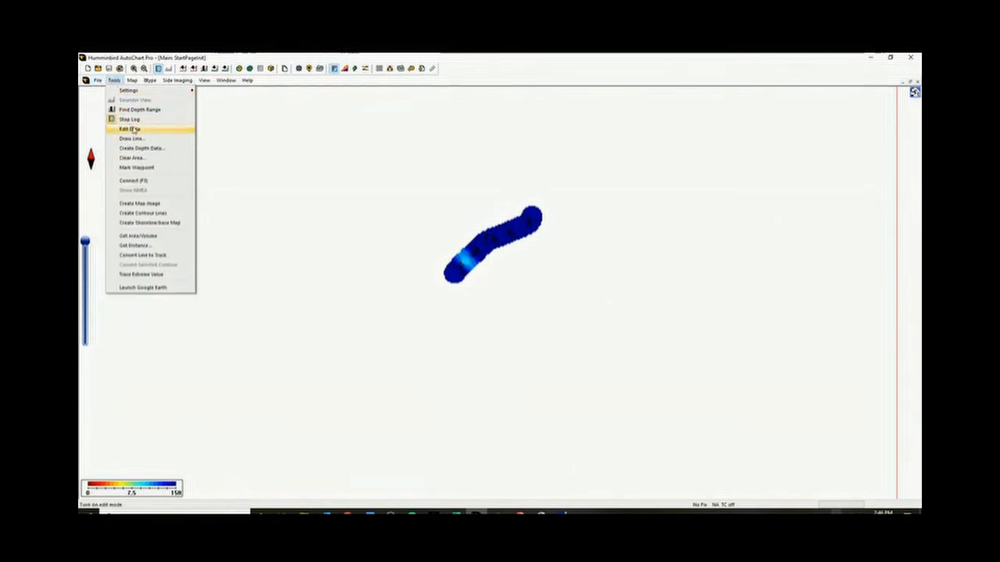
left_click(133, 158)
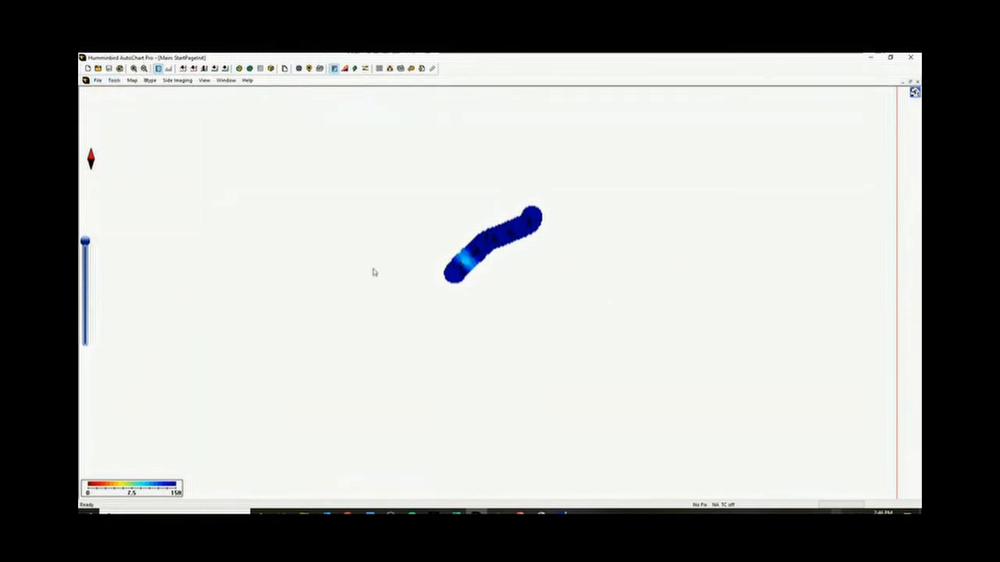
left_click(373, 268)
left_click(516, 353)
left_click(586, 272)
left_click(573, 166)
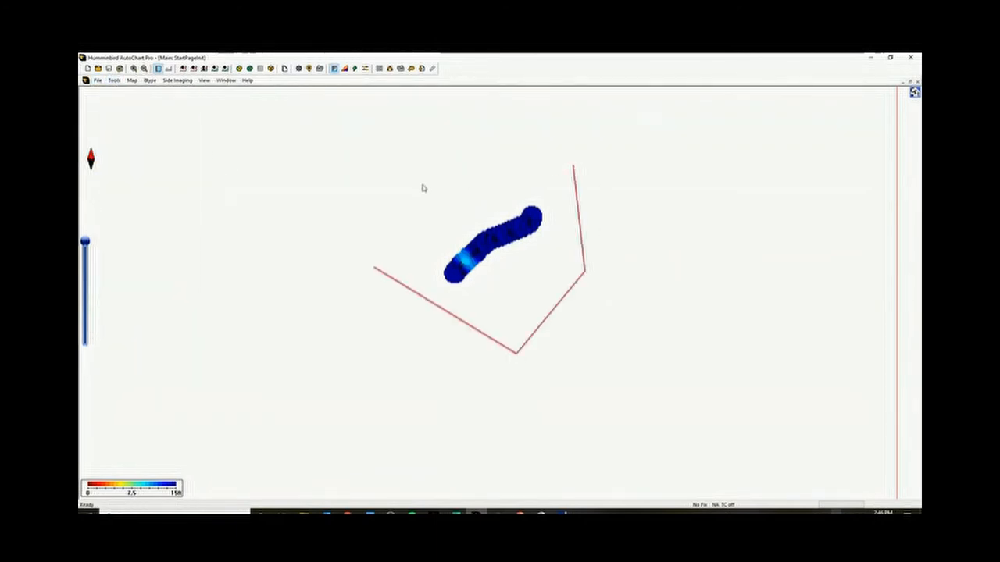
left_click(423, 184)
double_click(406, 235)
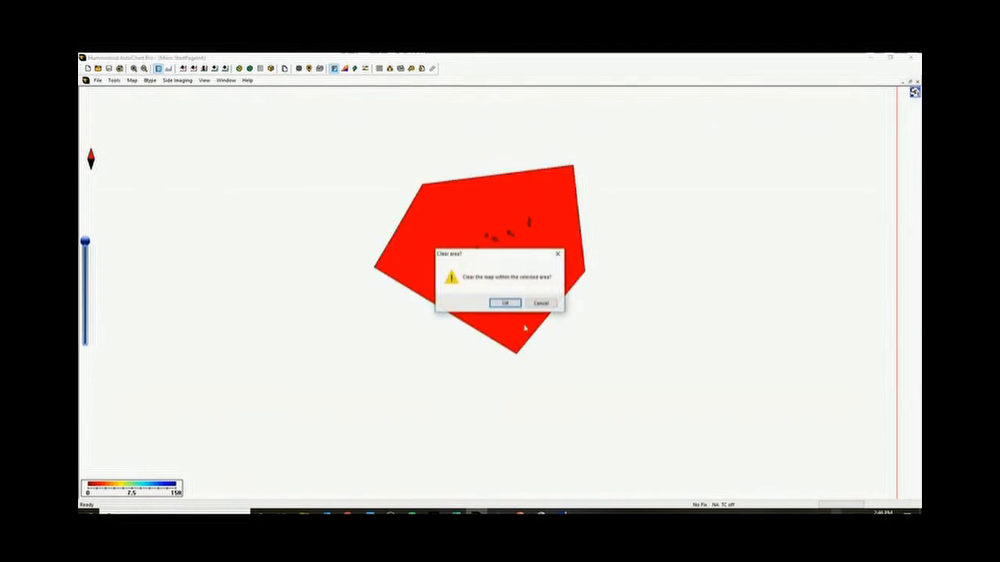
left_click(508, 304)
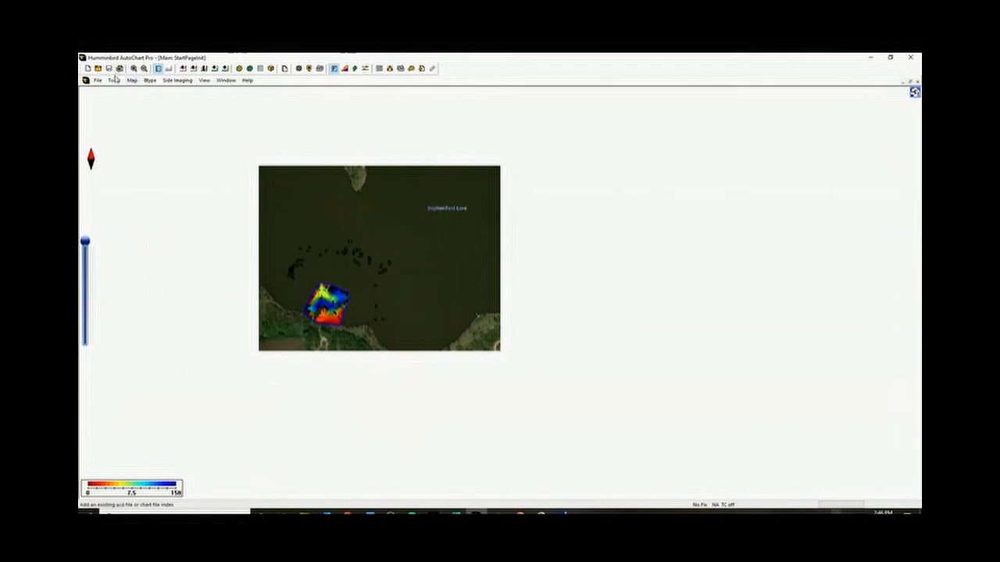
Re-export the map via Create Map Image, overwriting the existing lake 1 JPEG with current settings
left_click(114, 80)
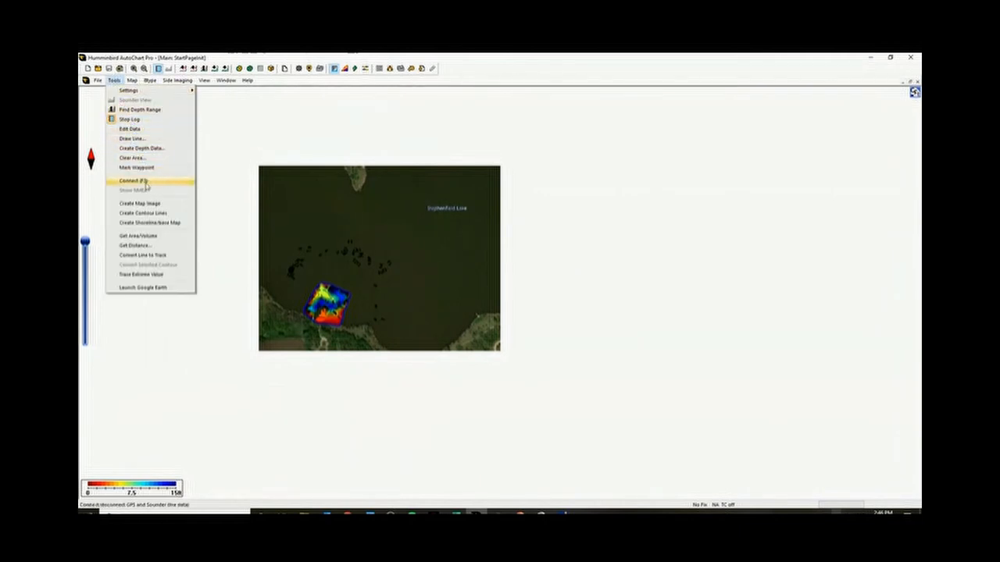
left_click(140, 203)
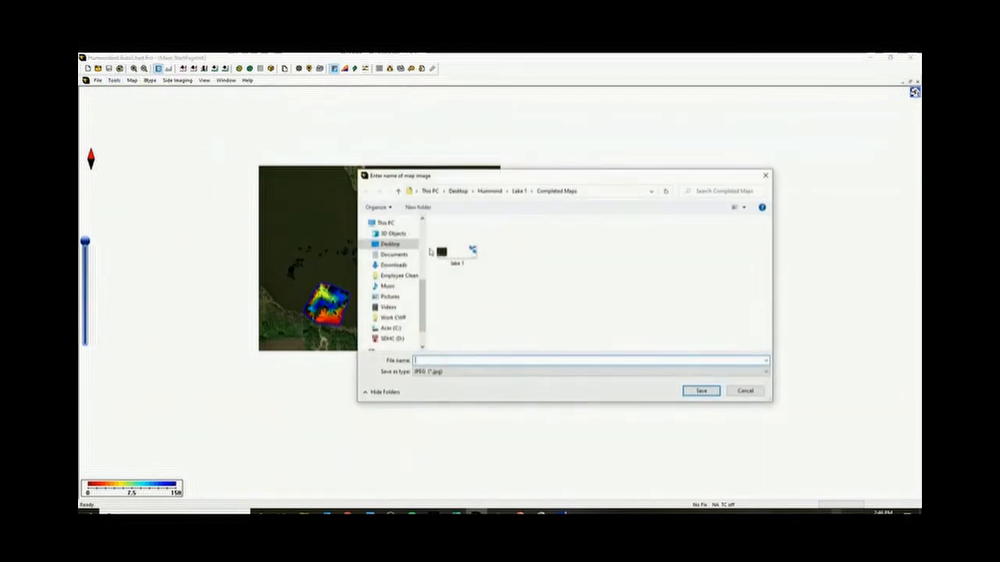
left_click(456, 251)
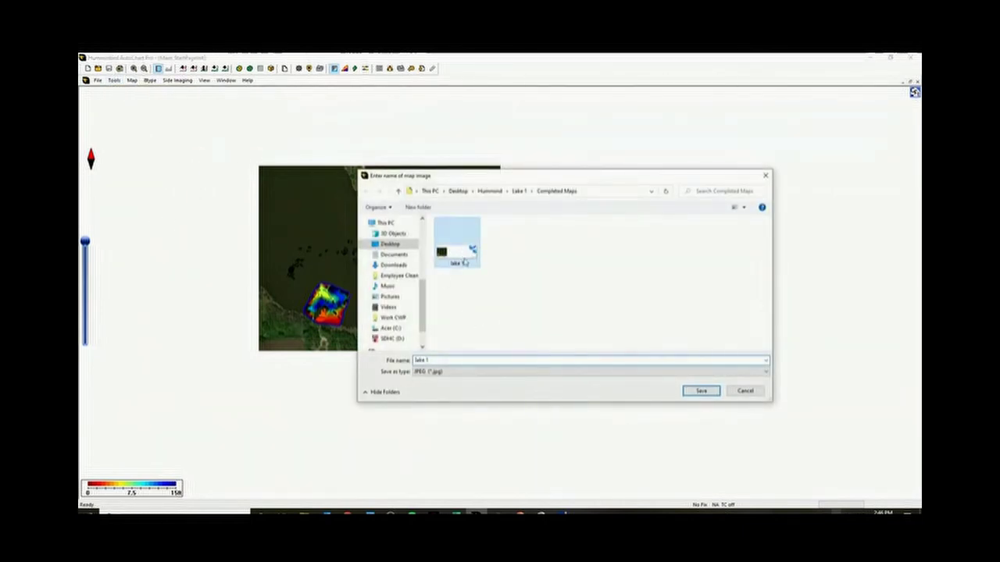
left_click(702, 392)
left_click(516, 289)
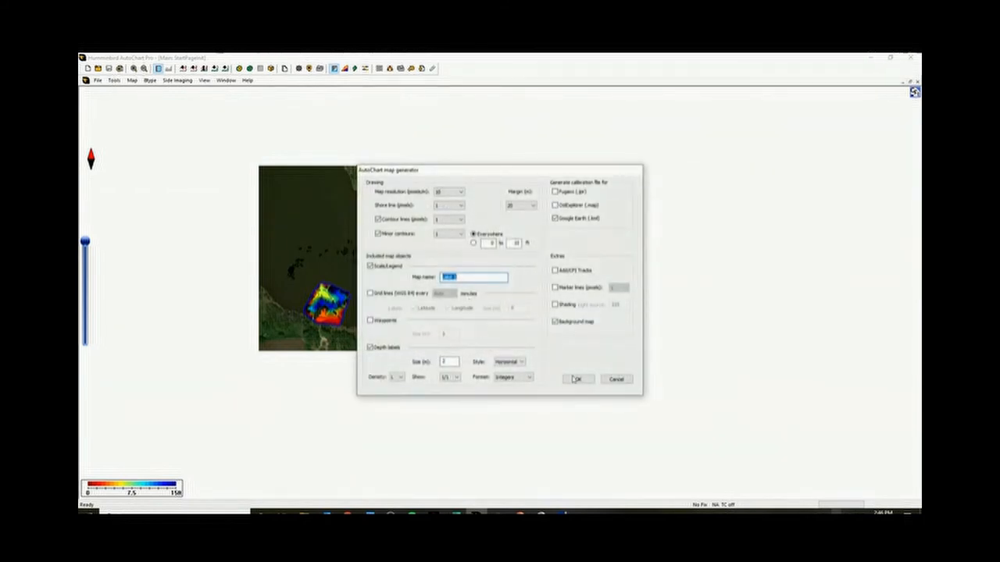
left_click(577, 379)
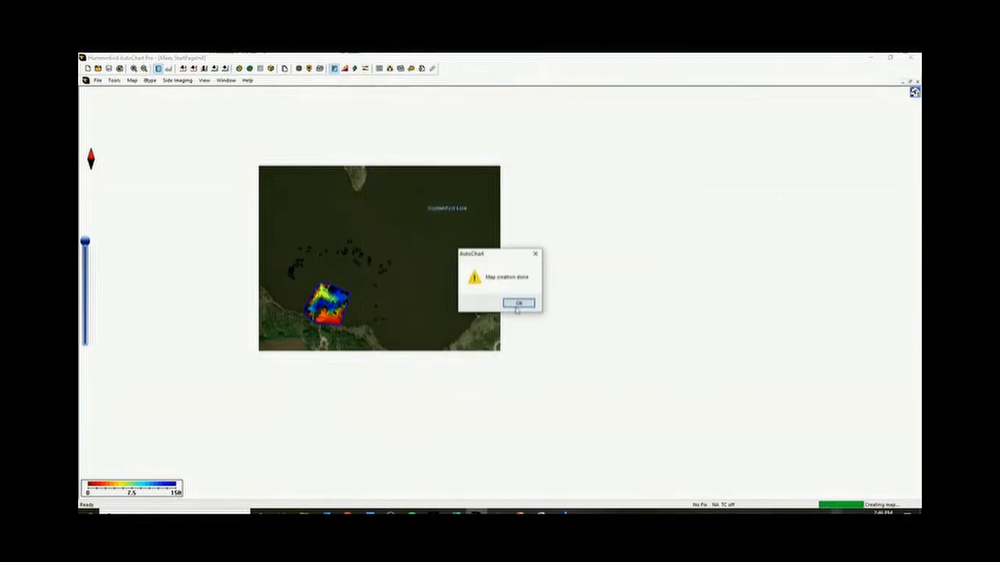
left_click(519, 304)
View the new lake 1 image from Completed Maps, now showing only the contoured lake patch
left_click(316, 512)
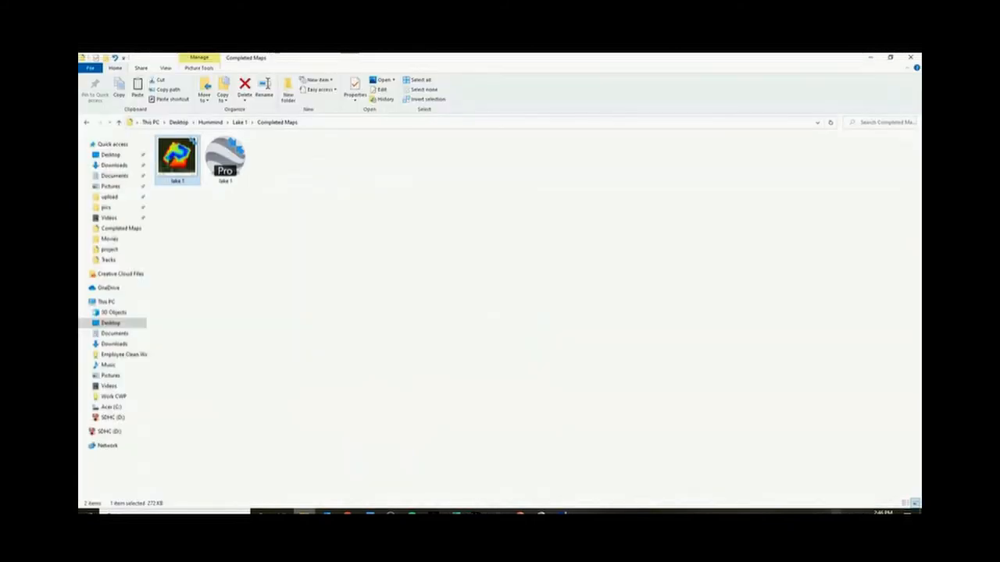
double_click(178, 160)
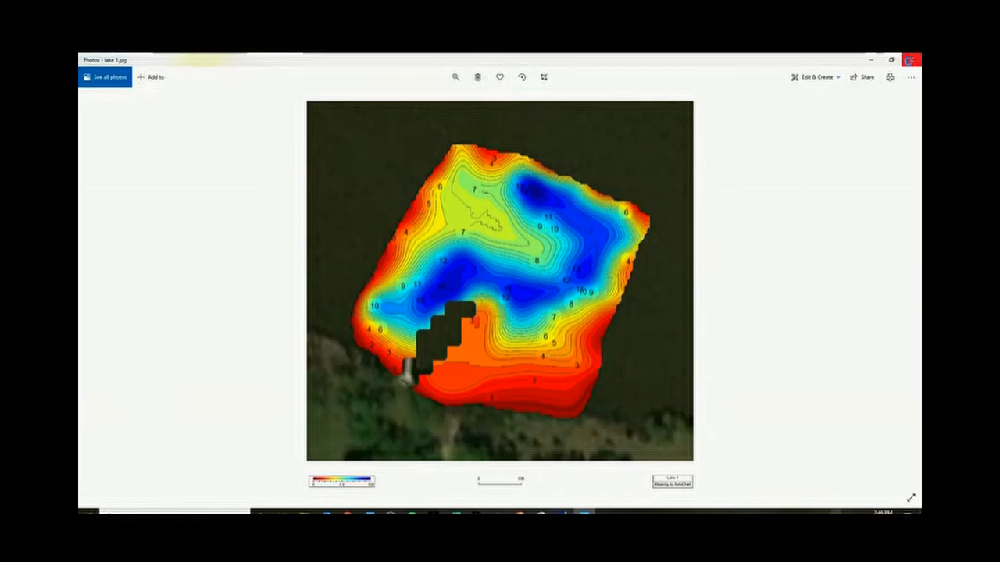
left_click(909, 60)
Back on the chart, set Display colors to the LakeMaster scheme in Settings and apply it
left_click(476, 512)
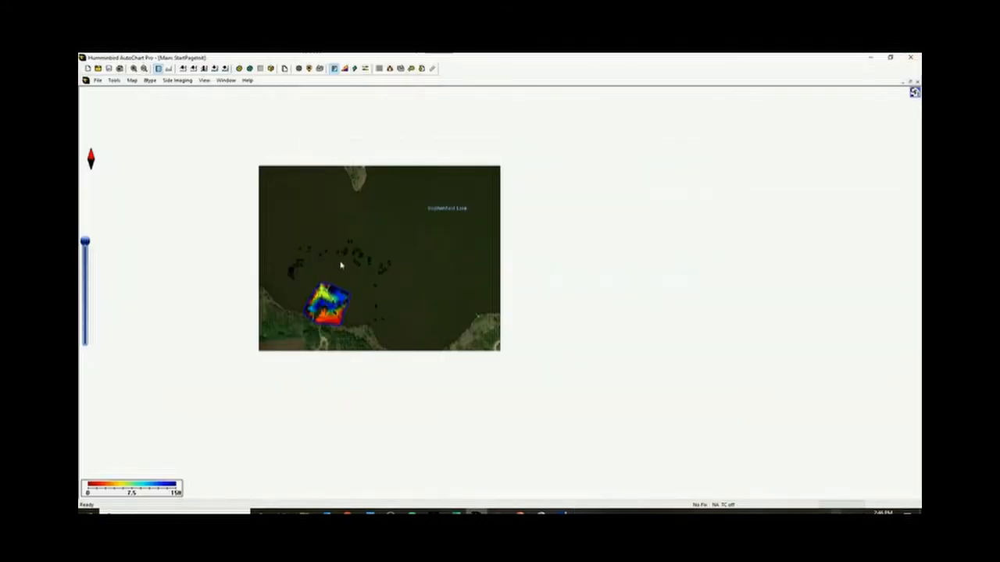
scroll(393, 337, "up", 5)
scroll(460, 298, "down", 3)
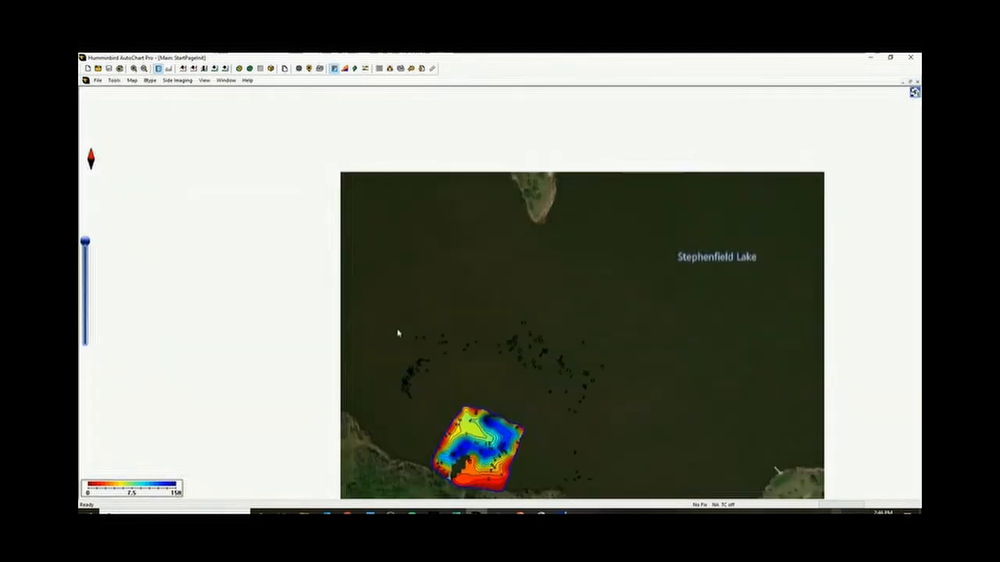
left_click_drag(460, 298, 411, 203)
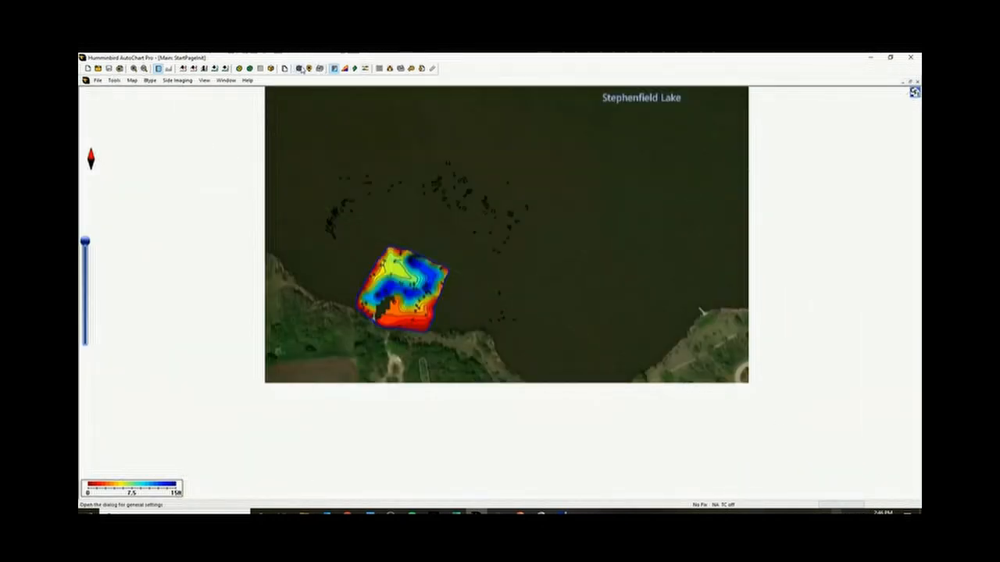
left_click(303, 68)
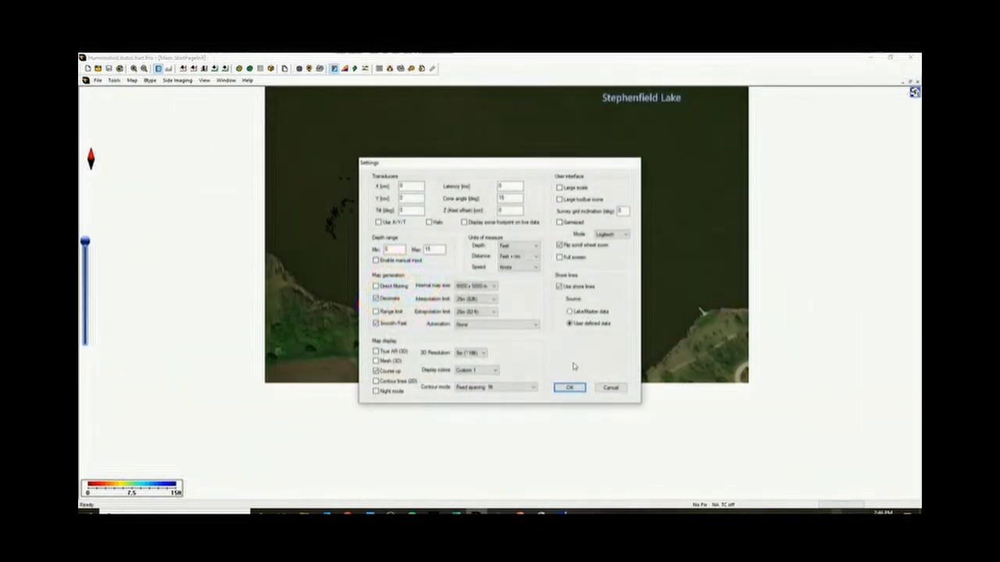
left_click(474, 370)
left_click(472, 387)
left_click(569, 388)
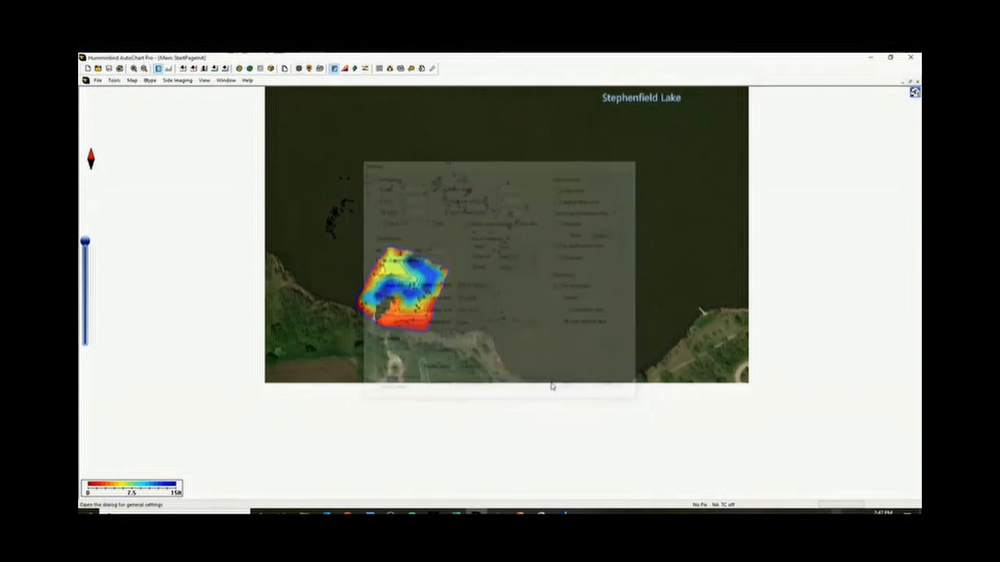
scroll(444, 296, "up", 2)
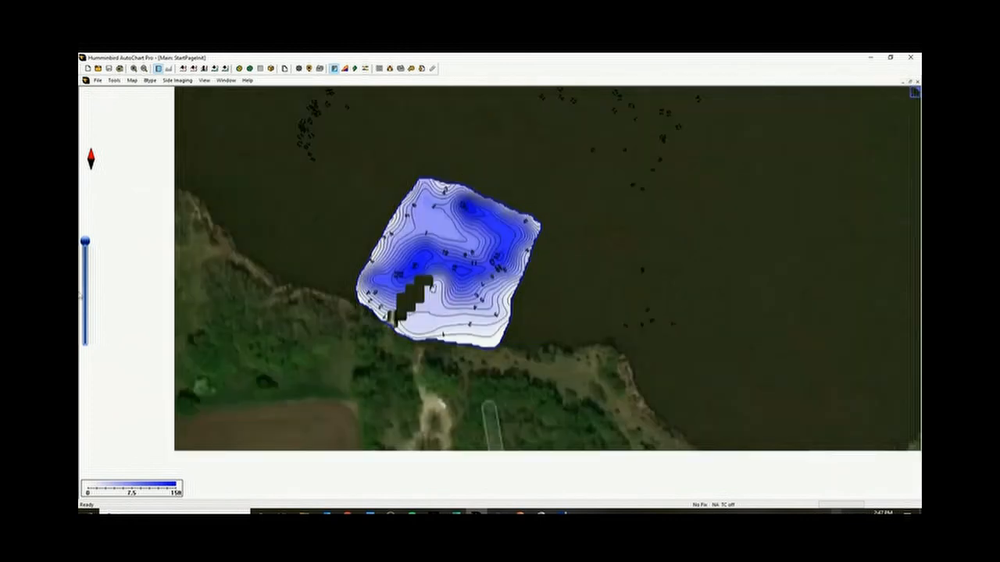
Preview the overlay fade, check the Waypoint Manager's demo waypoints, and bring up map actions at a 14 ft spot
mouse_move(86, 244)
left_mouse_down()
mouse_move(86, 343)
mouse_move(86, 250)
left_mouse_up()
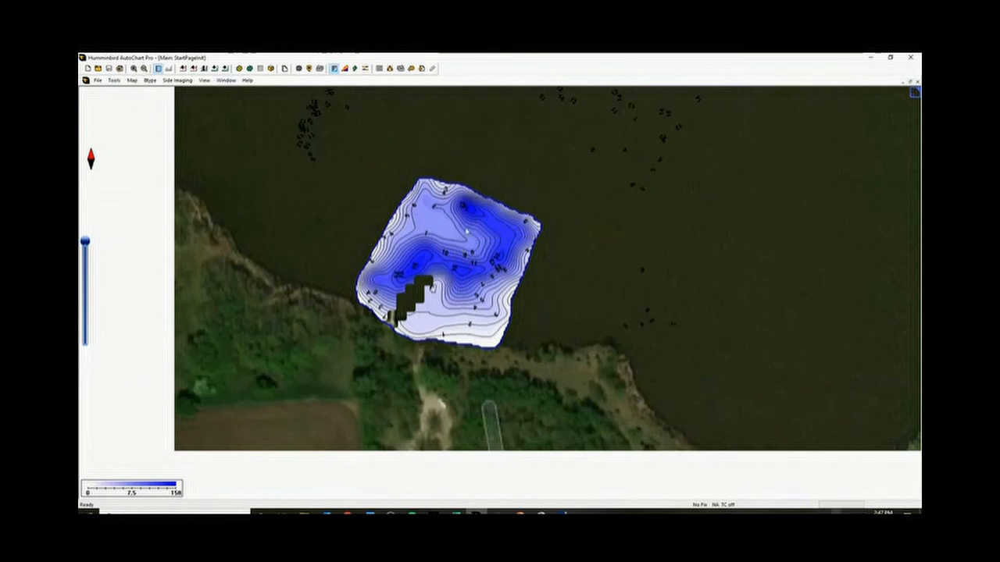
mouse_move(308, 69)
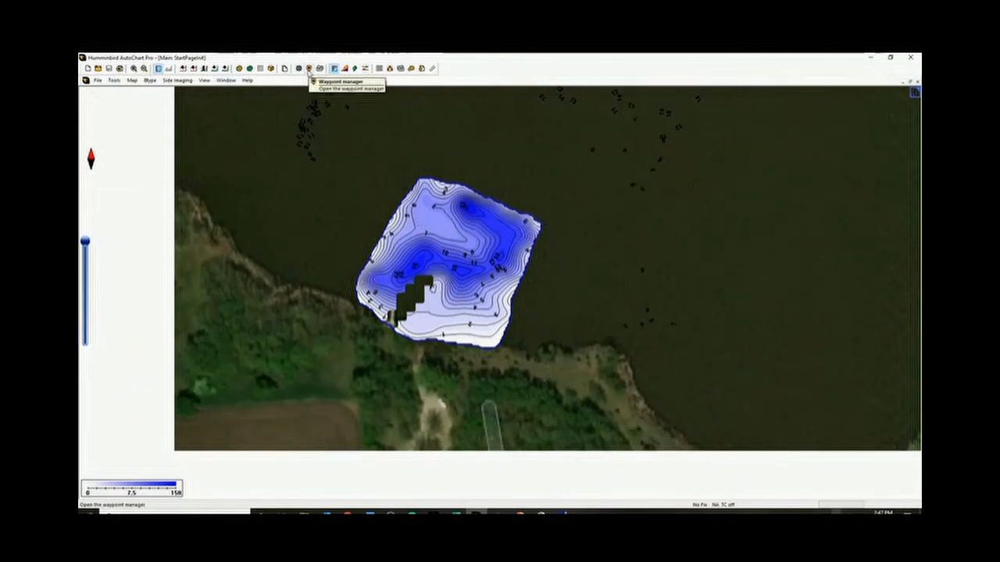
left_click(310, 69)
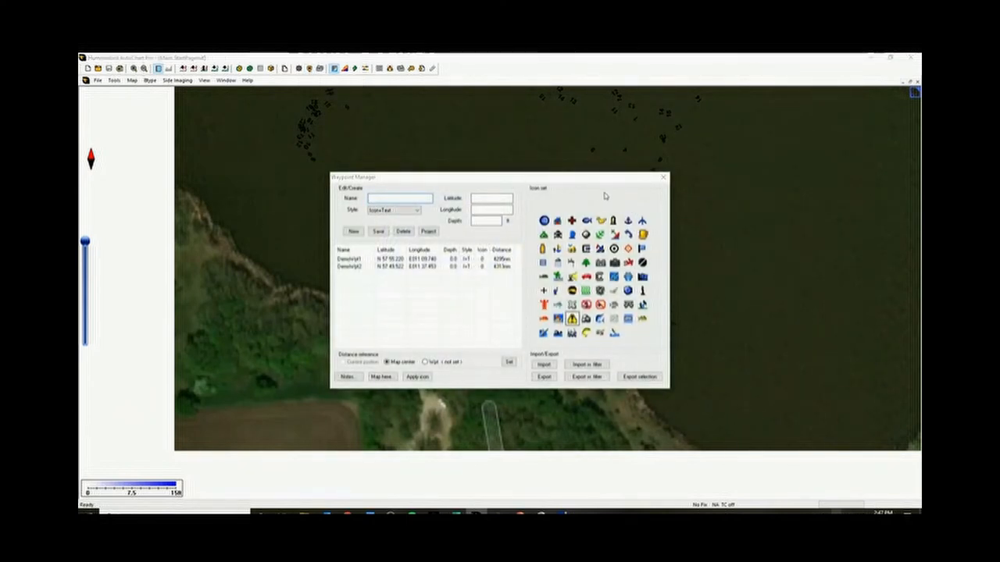
left_click(663, 178)
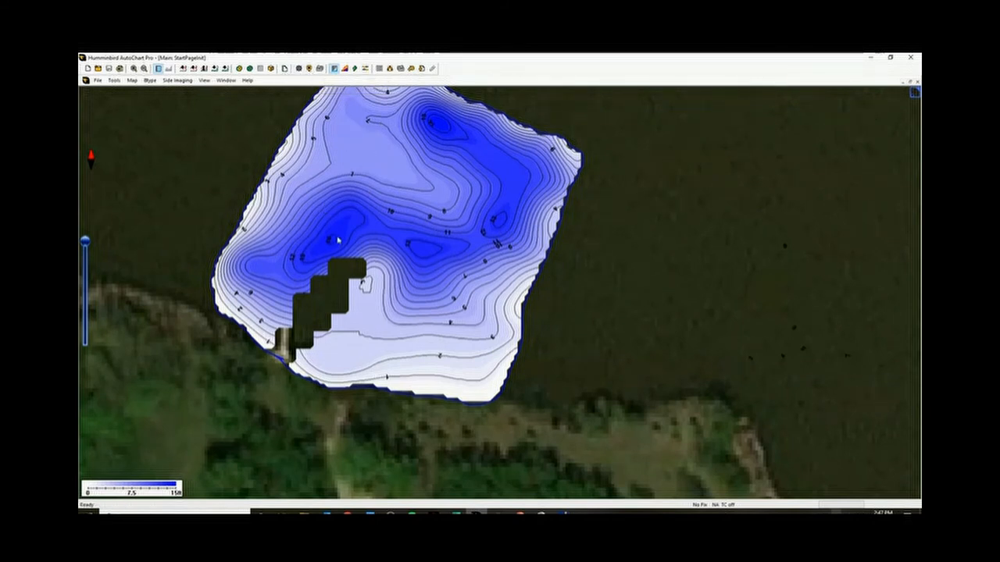
right_click(339, 241)
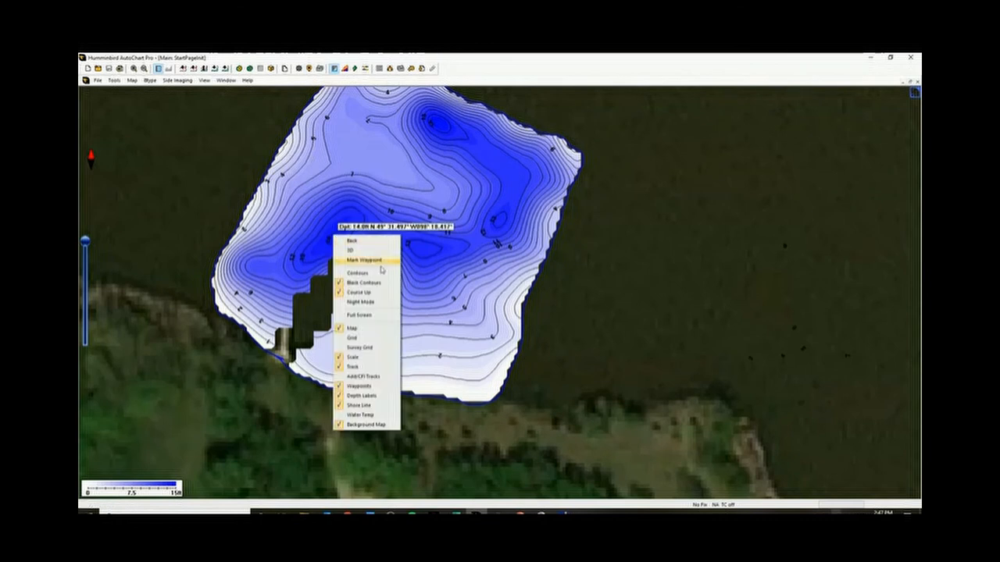
Mark four waypoints at deep spots on the blue contour map, including the northern hole
left_click(367, 261)
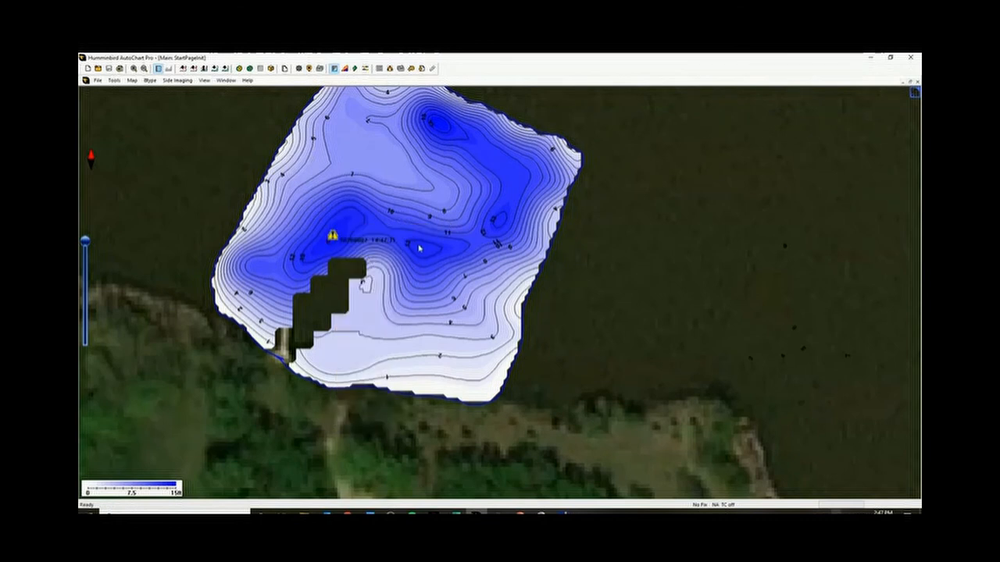
right_click(420, 250)
left_click(453, 275)
right_click(498, 224)
left_click(527, 248)
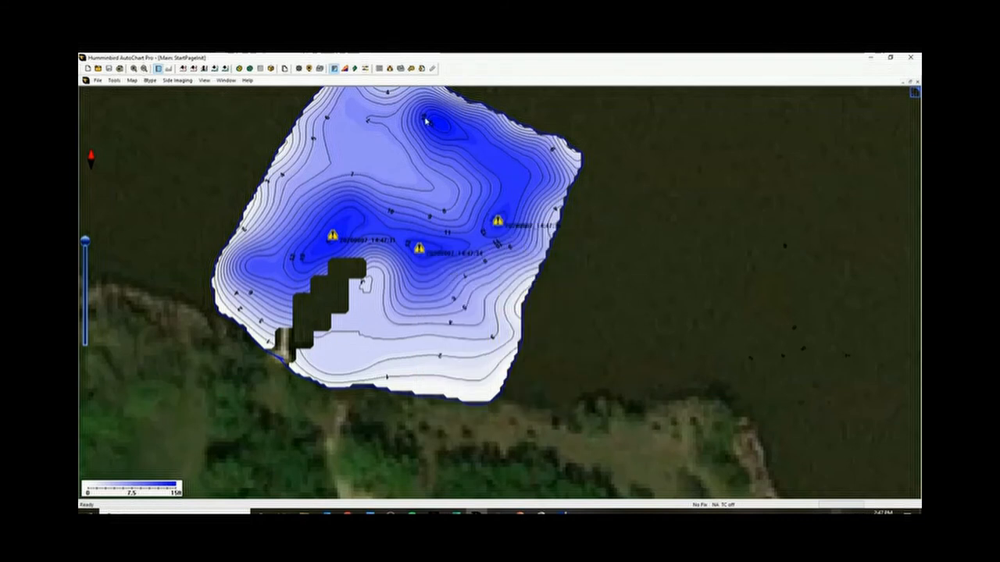
right_click(446, 128)
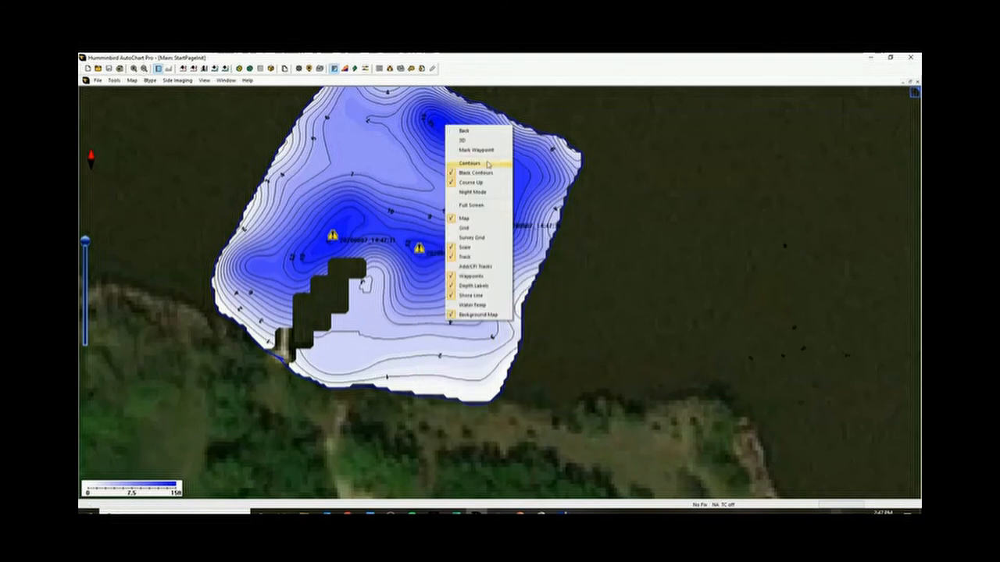
left_click(478, 153)
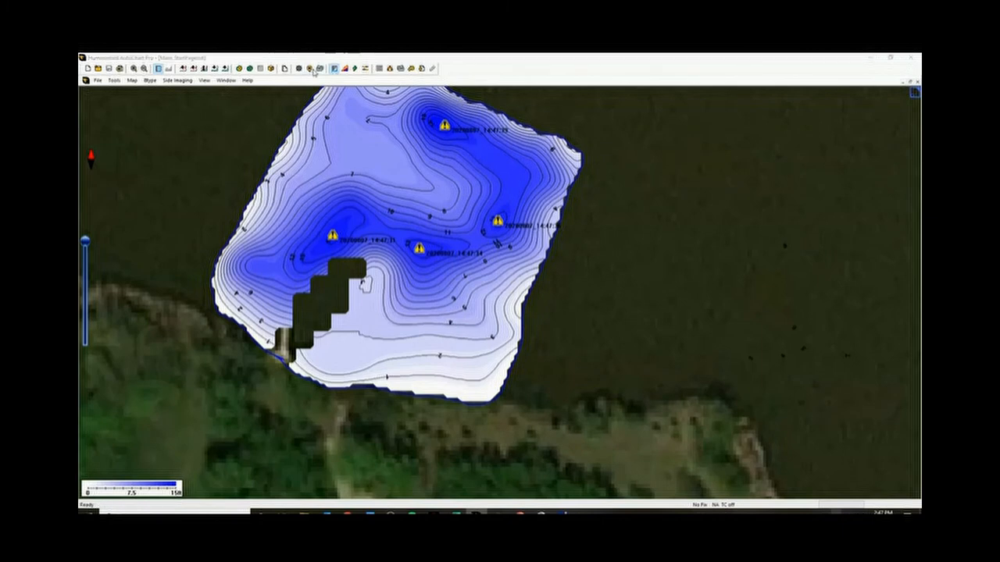
In Waypoint Manager, rename the first waypoint to wp1 and confirm saving it
left_click(319, 69)
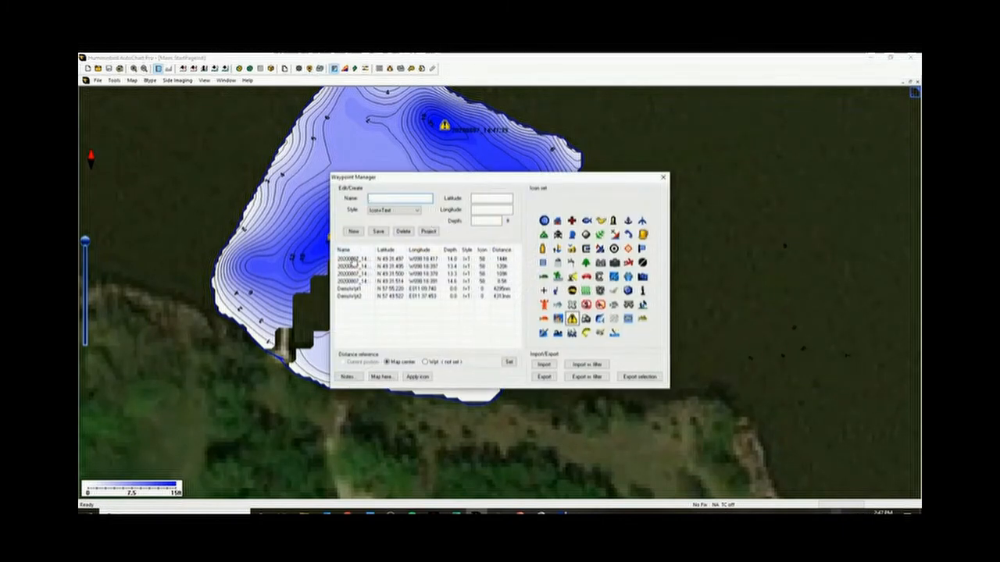
left_click(355, 259)
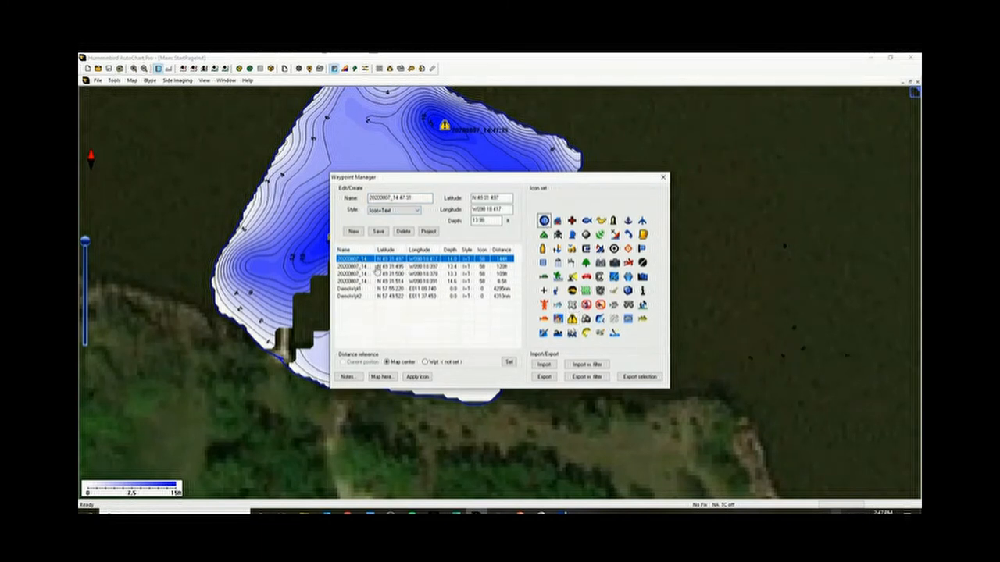
double_click(399, 197)
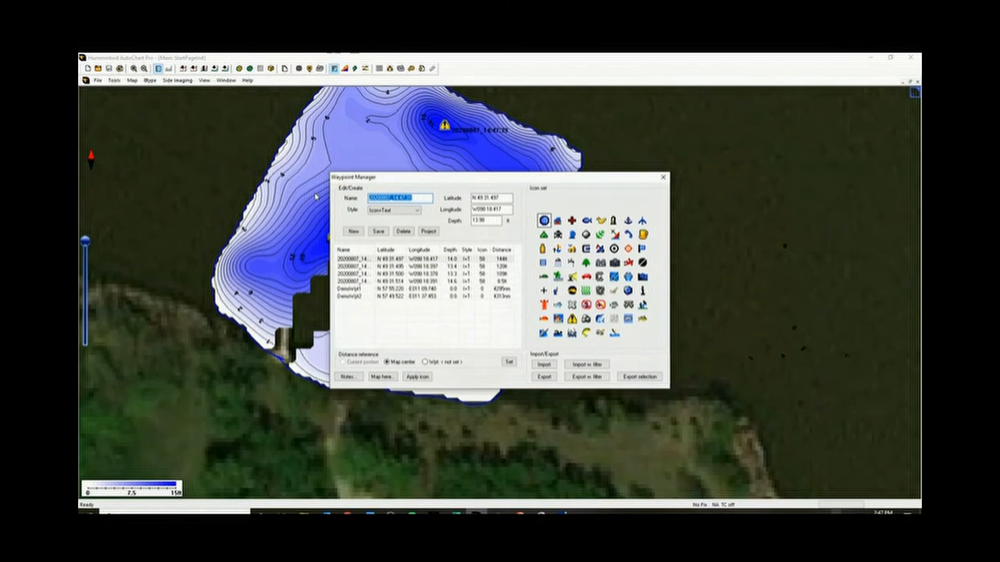
type("ref")
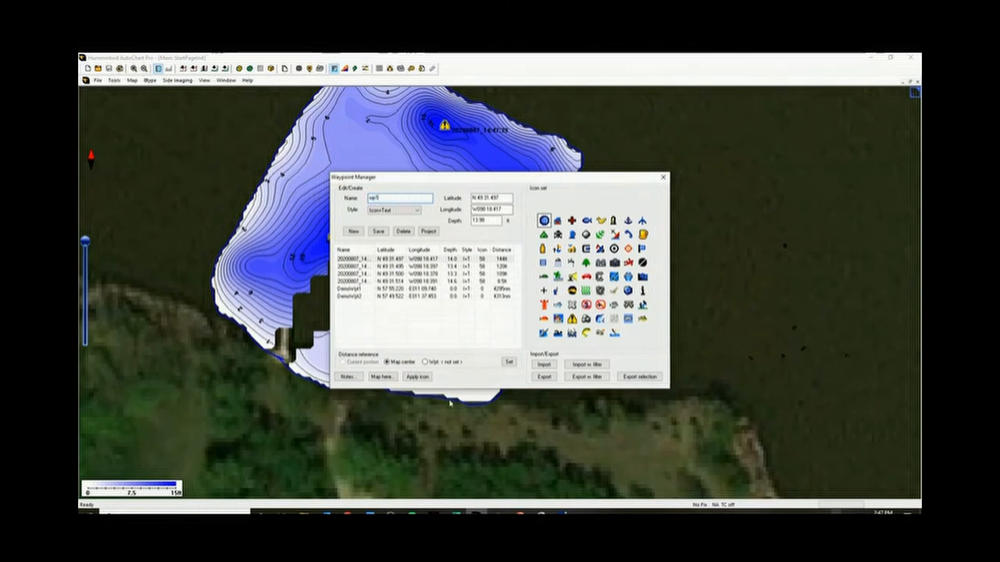
left_click(417, 376)
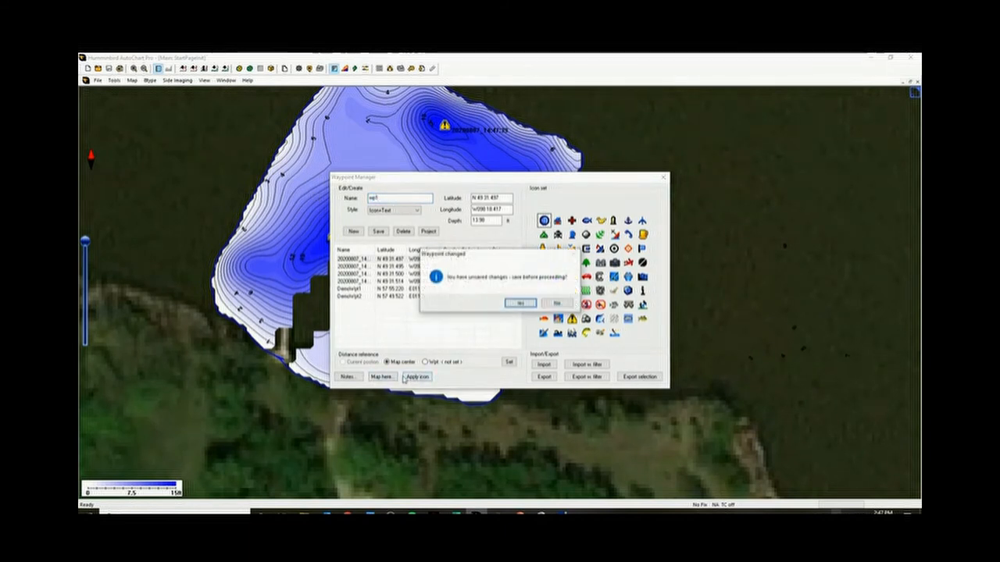
left_click(520, 303)
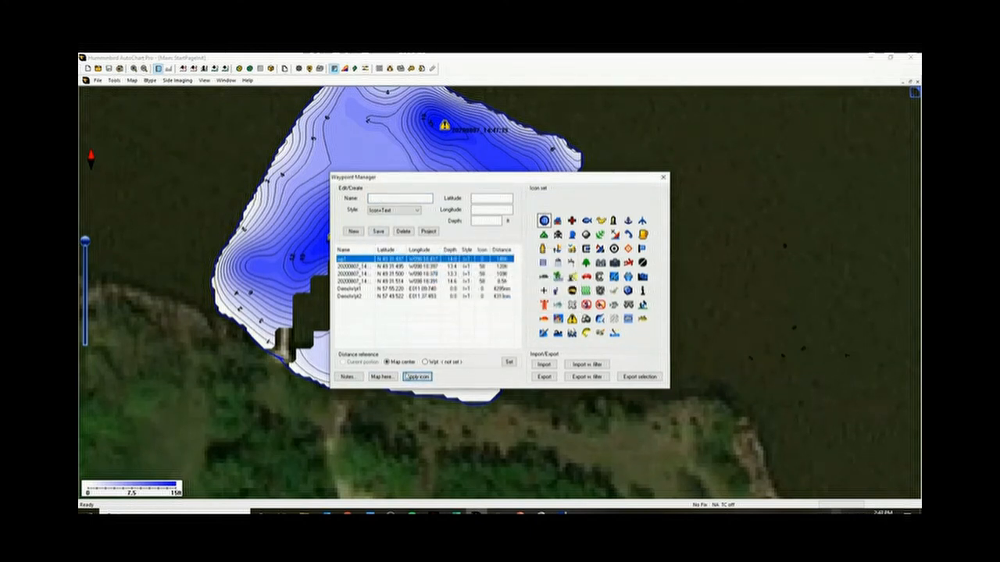
Start exporting the waypoints to the SDHC (D:) drive, then cancel the save
left_click(663, 178)
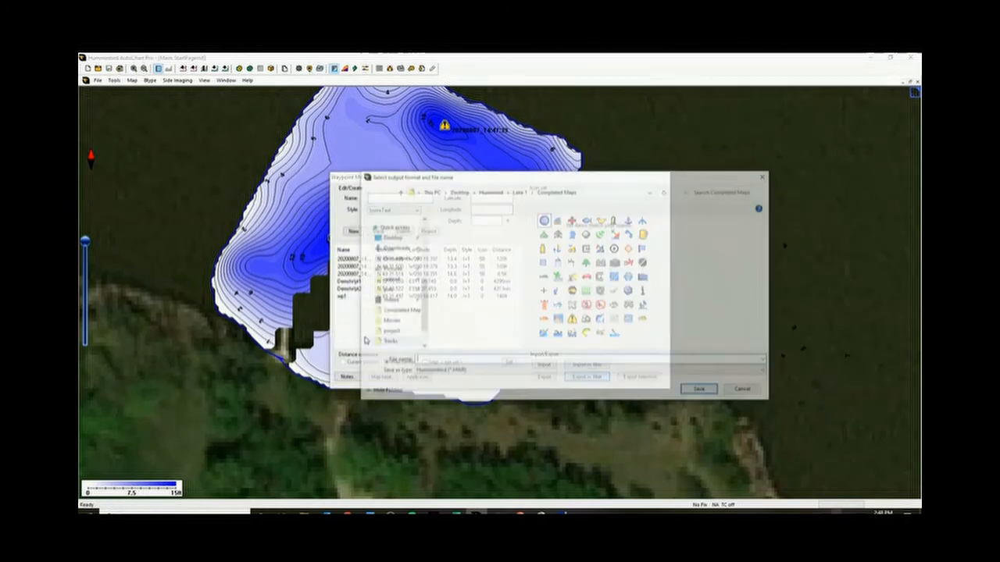
left_click(389, 338)
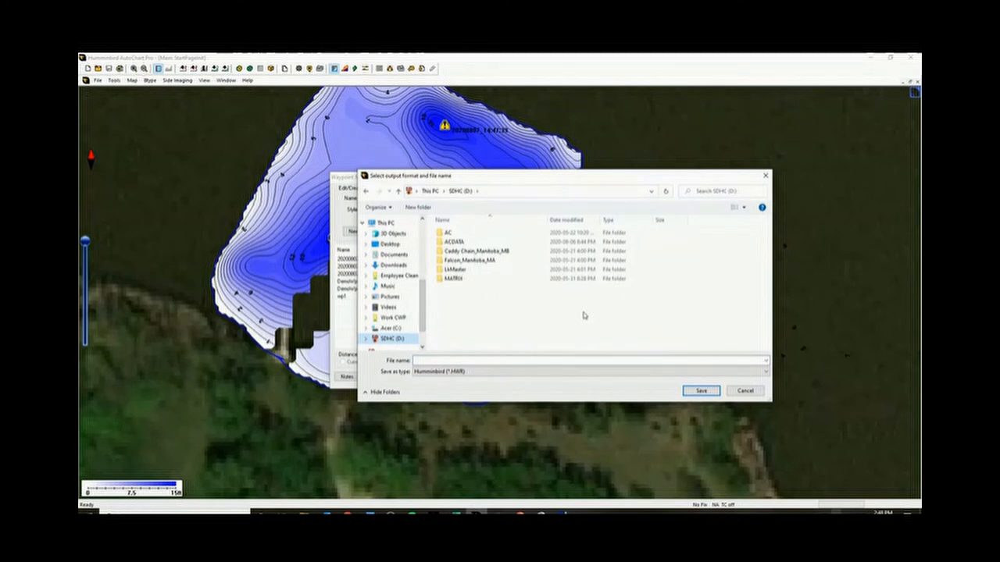
left_click(744, 390)
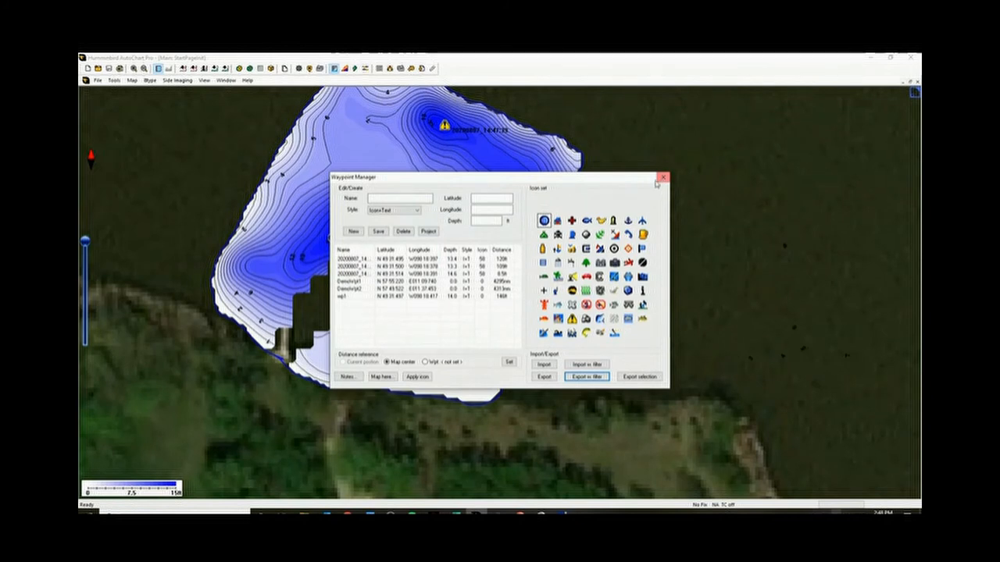
left_click(664, 180)
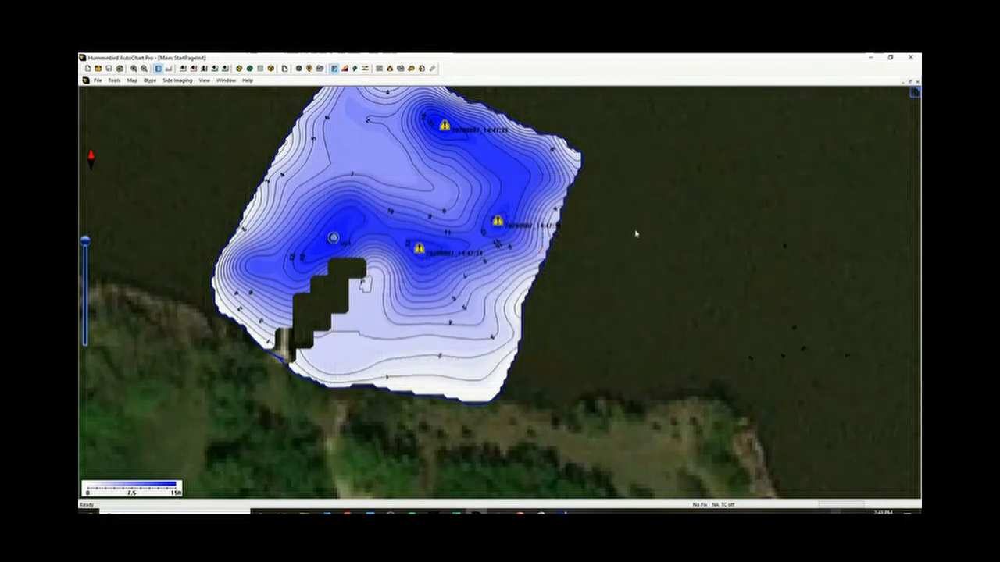
scroll(398, 223, "down", 2)
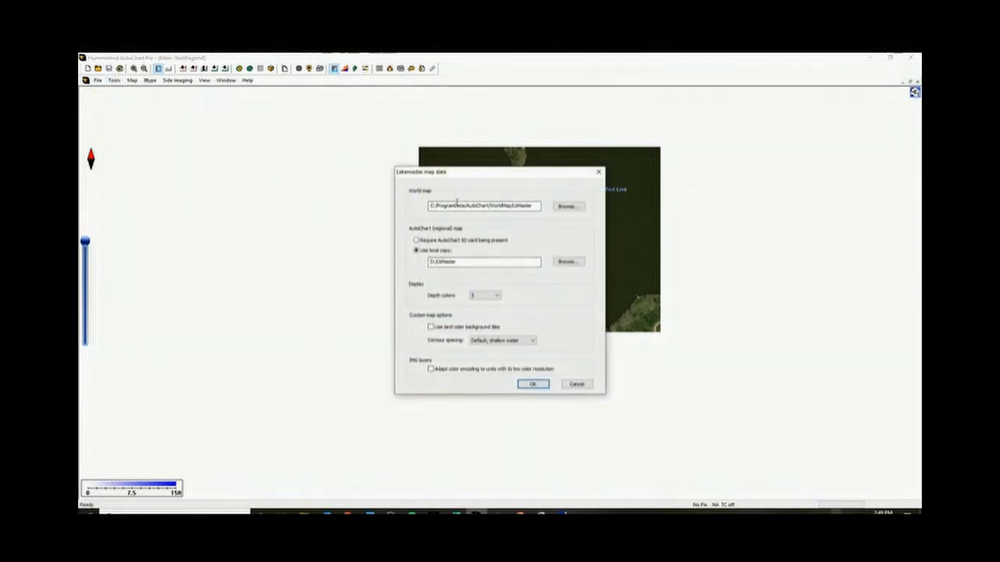
left_click(475, 296)
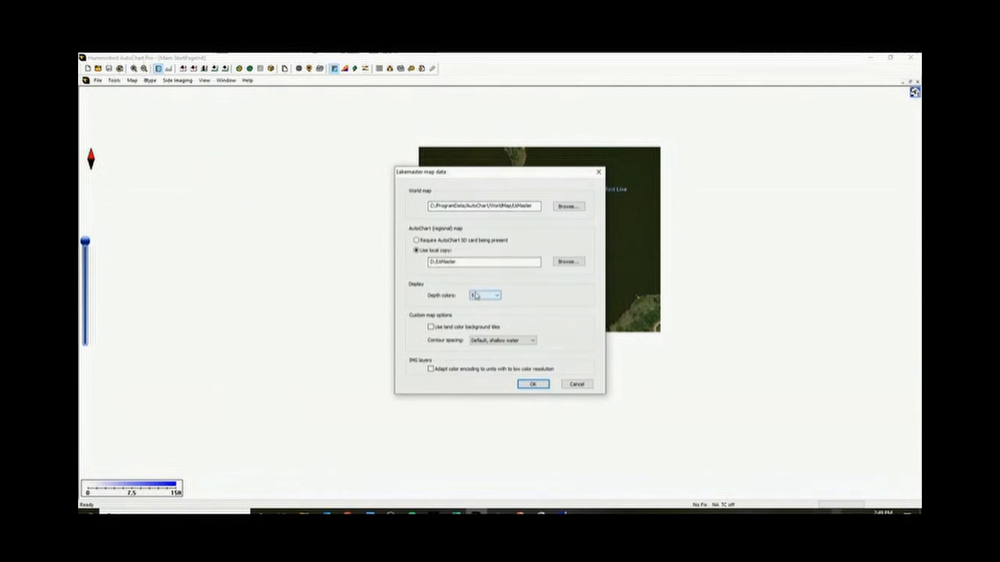